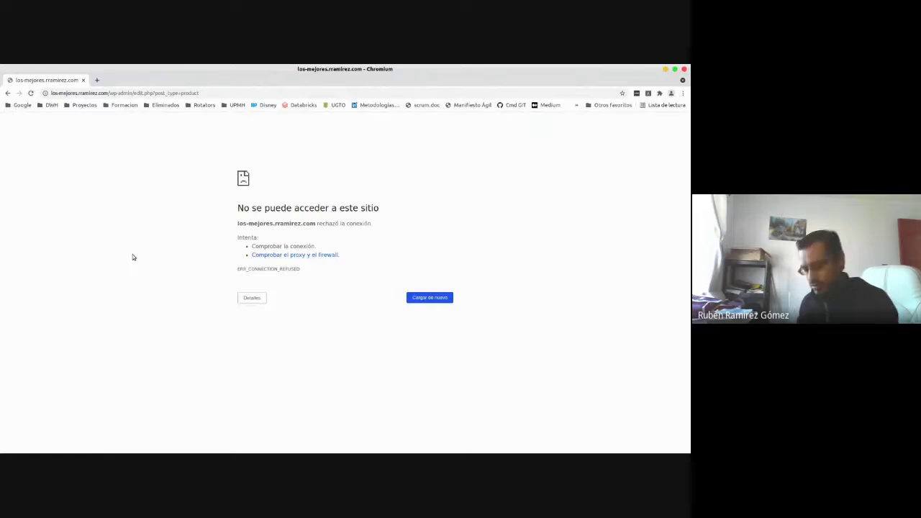
key(F5)
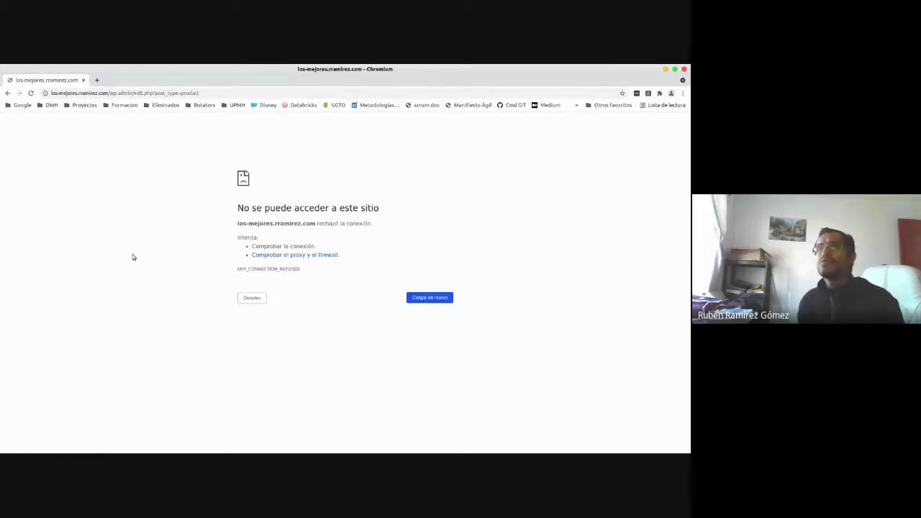
key(F5)
key(F5)
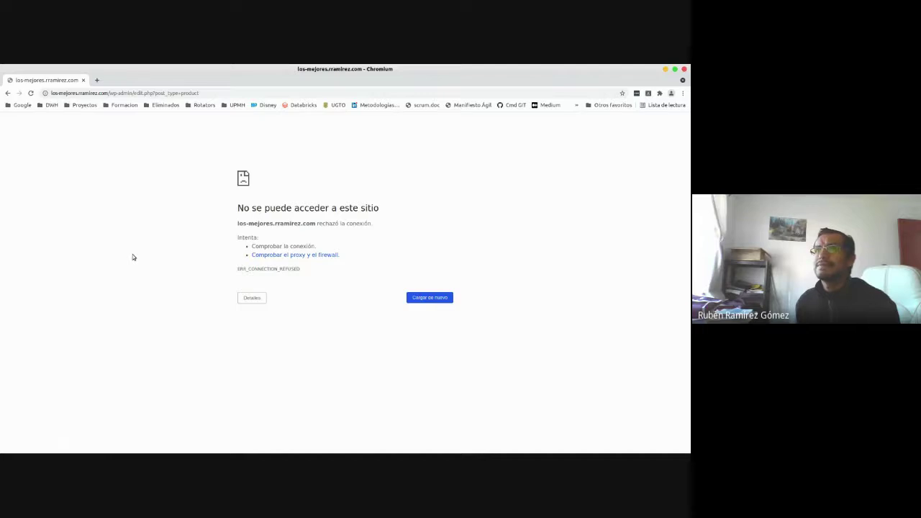
key(F5)
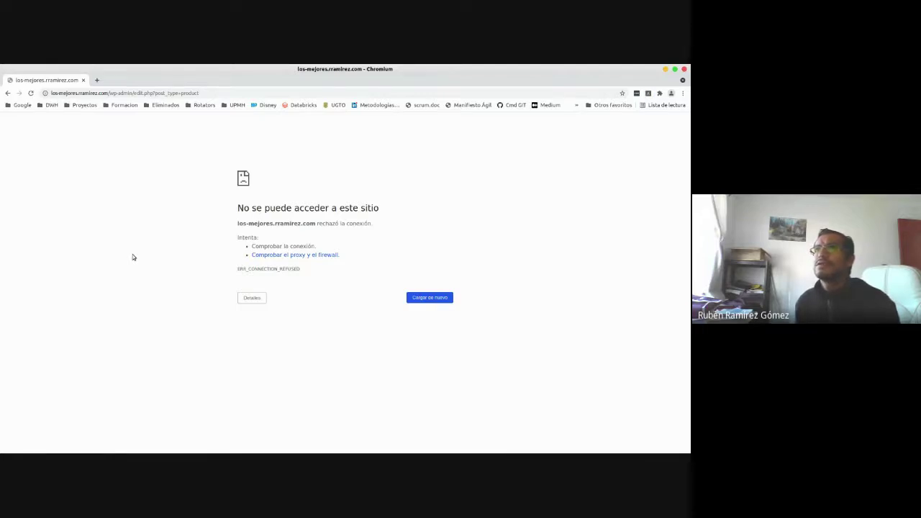
key(F5)
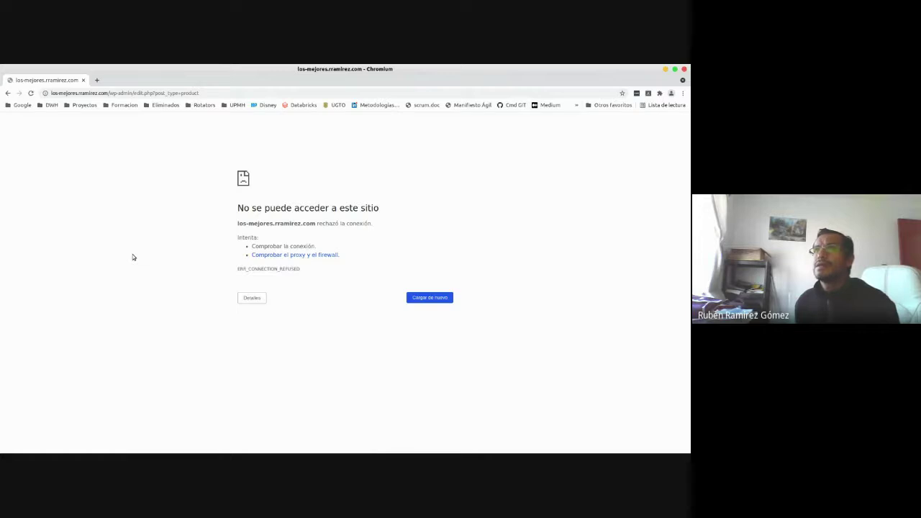
key(F5)
key(F5)
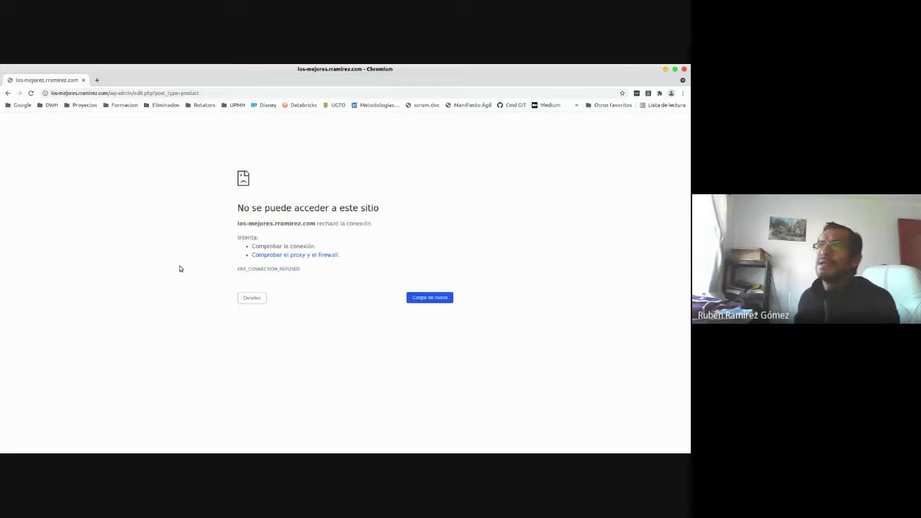
key(F5)
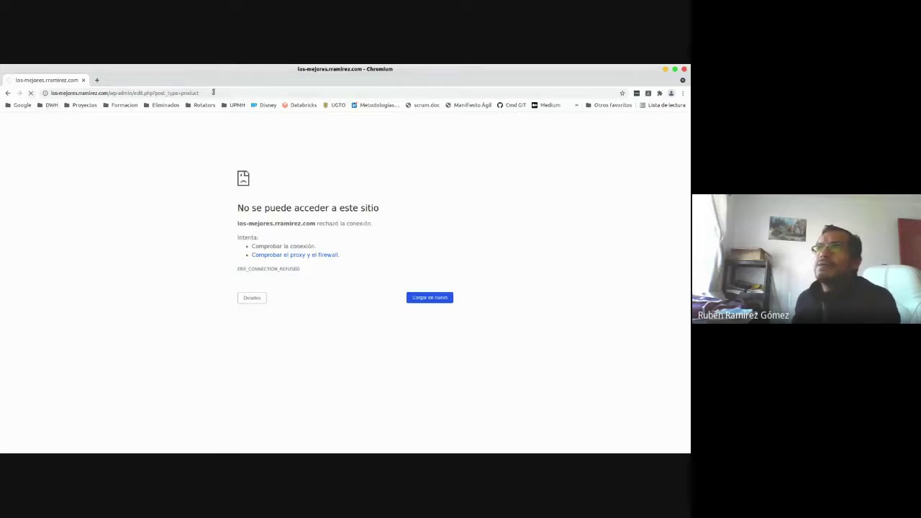
click(228, 93)
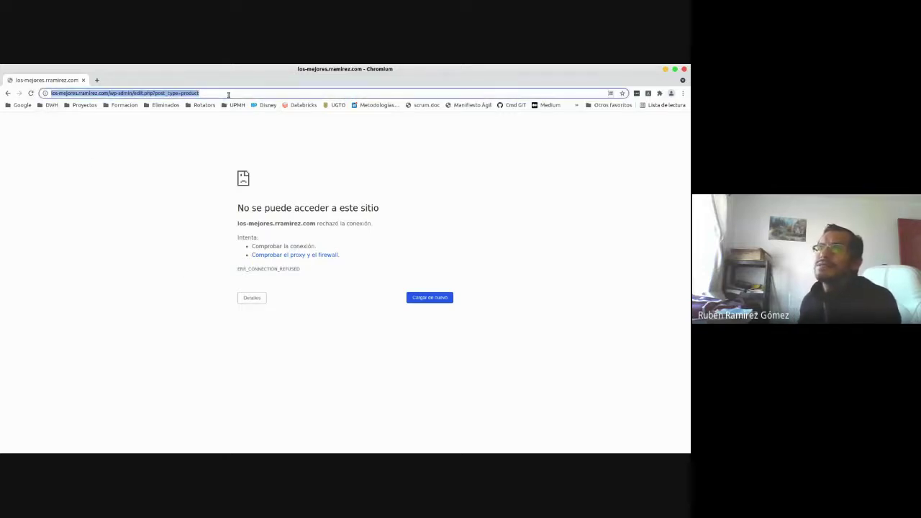
key(Return)
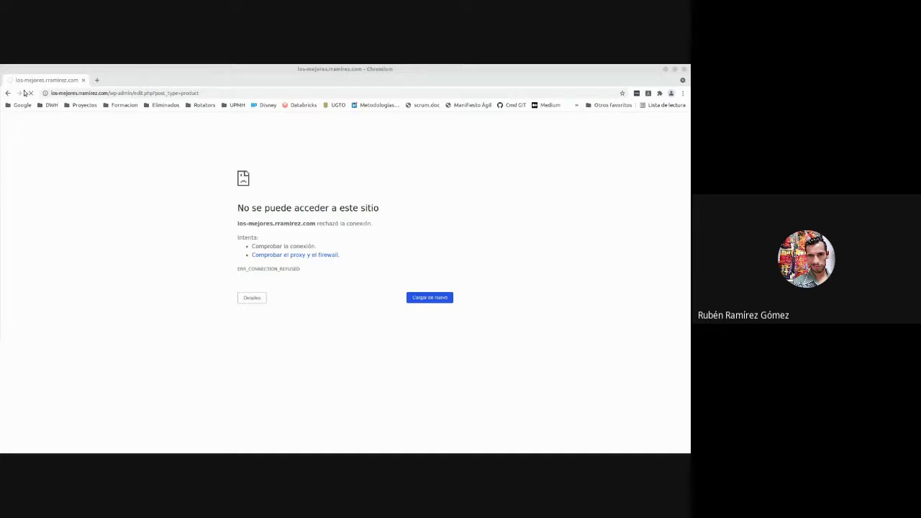
- Stop and reload the store admin page, then expand 'Detalles' under the connection-refused error
click(136, 234)
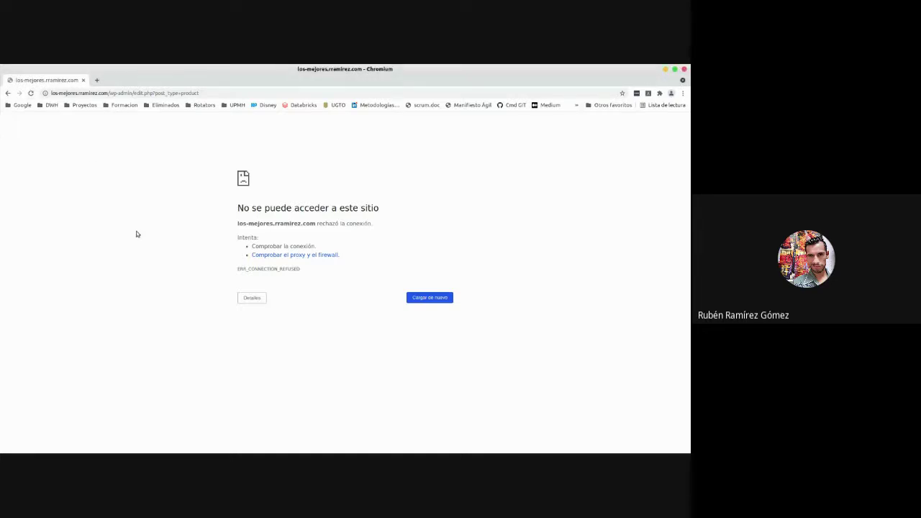
key(F5)
click(252, 298)
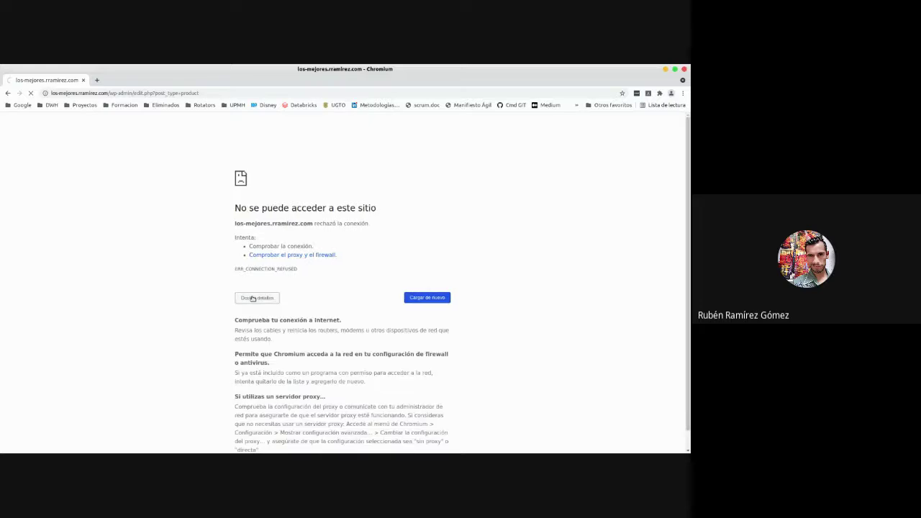
scroll(259, 369, down, 1)
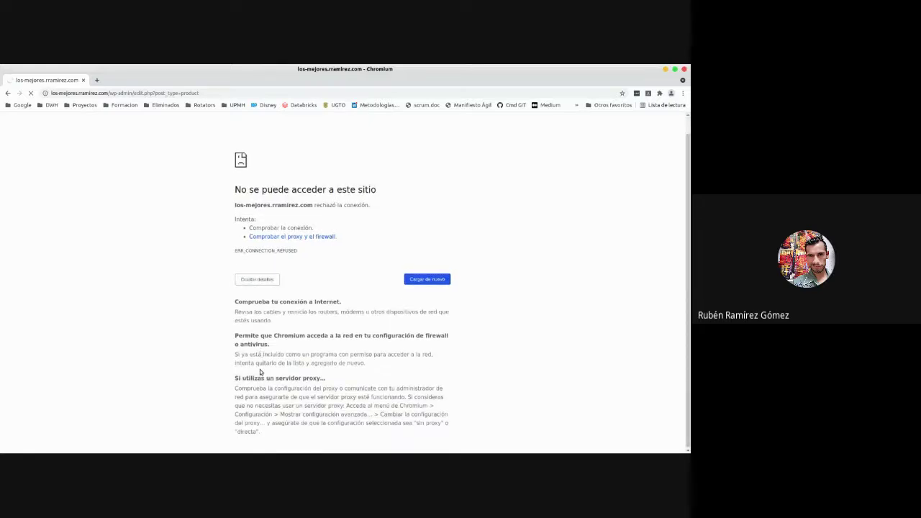
scroll(260, 370, up, 1)
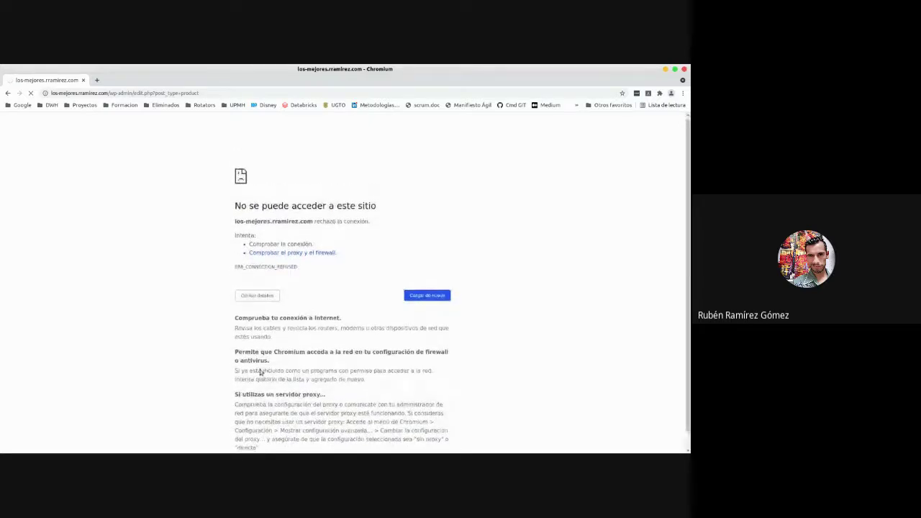
double_click(283, 223)
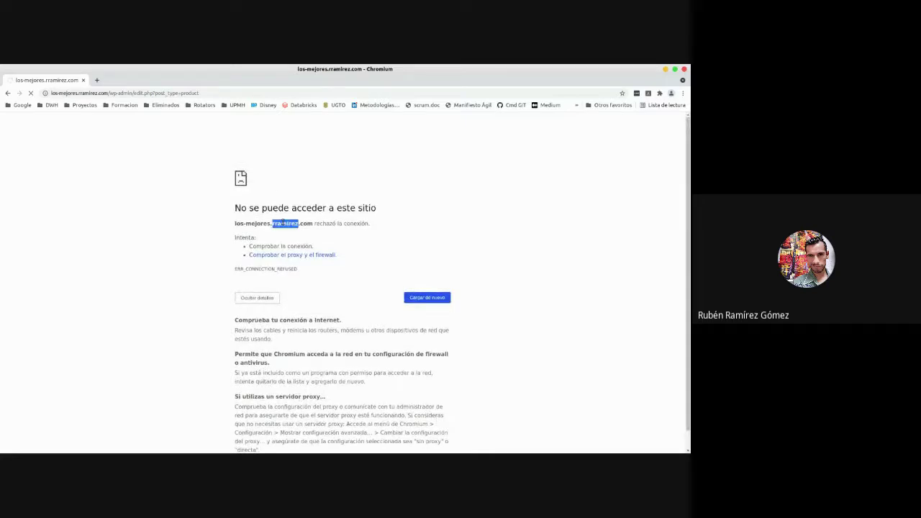
click(283, 223)
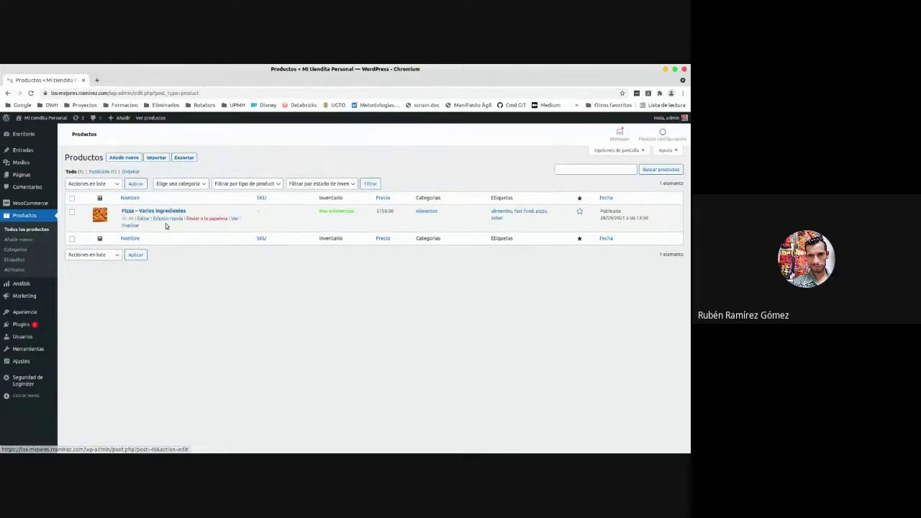
- Edit Pizza – Varios Ingredientes and show the Inventario tab of Datos del producto
click(167, 212)
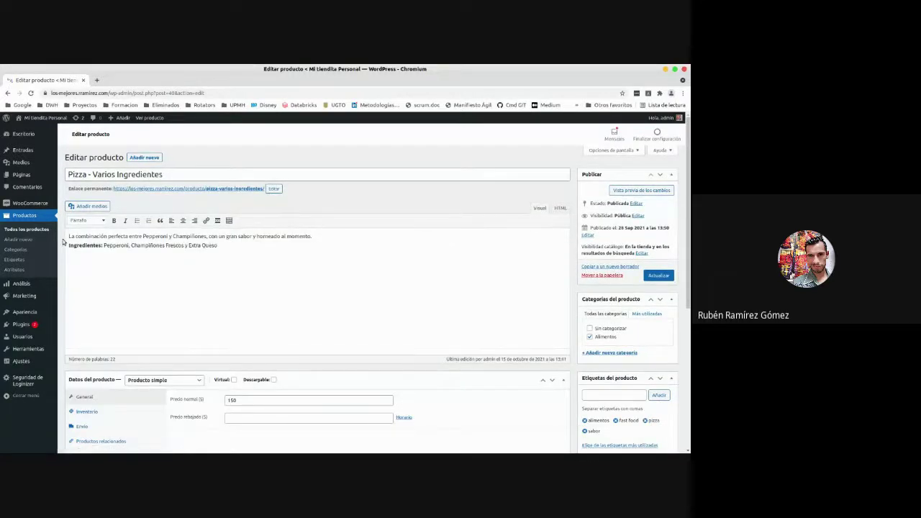
scroll(63, 243, down, 3)
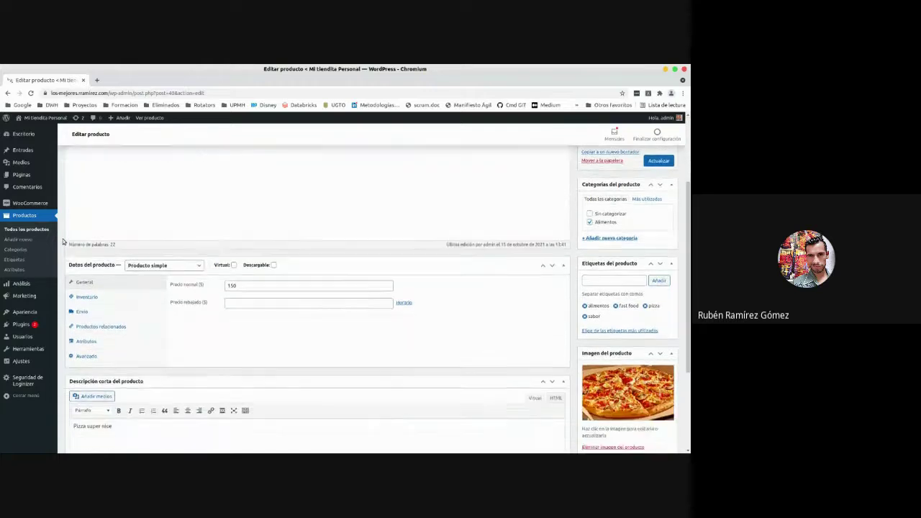
scroll(62, 242, down, 1)
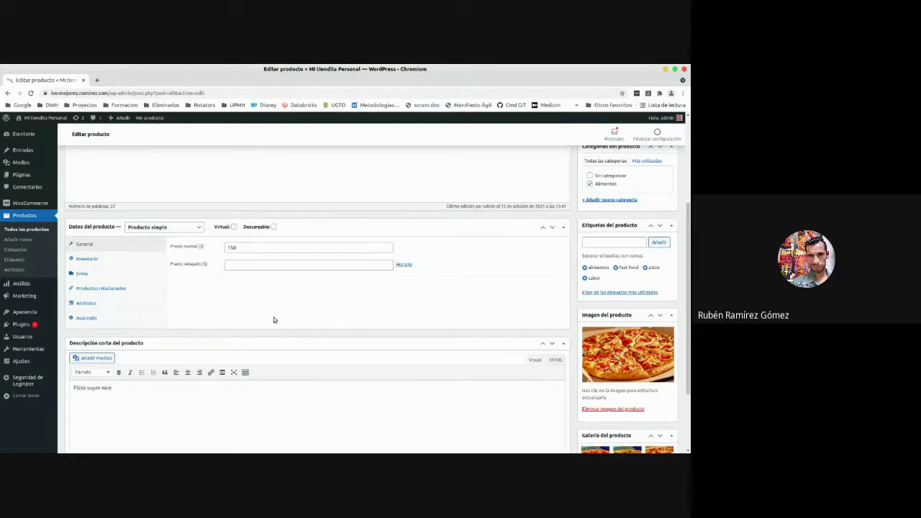
scroll(210, 333, up, 1)
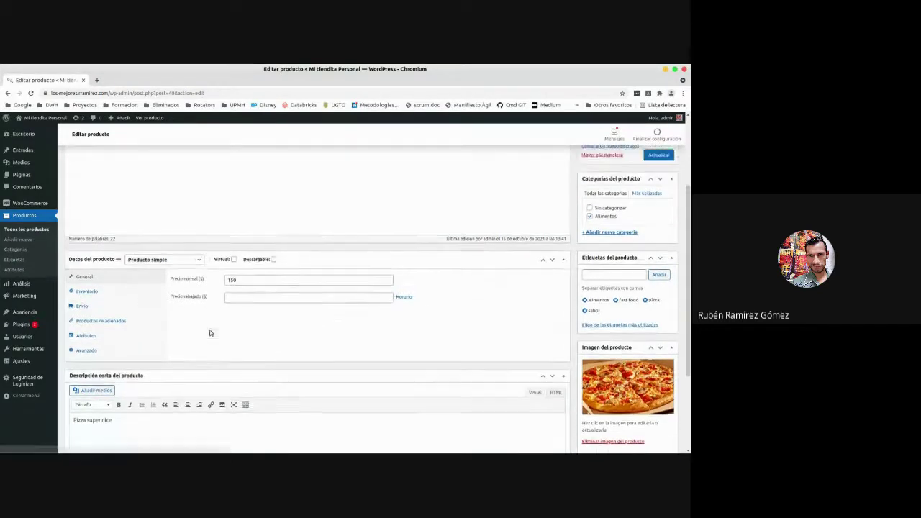
scroll(209, 330, up, 2)
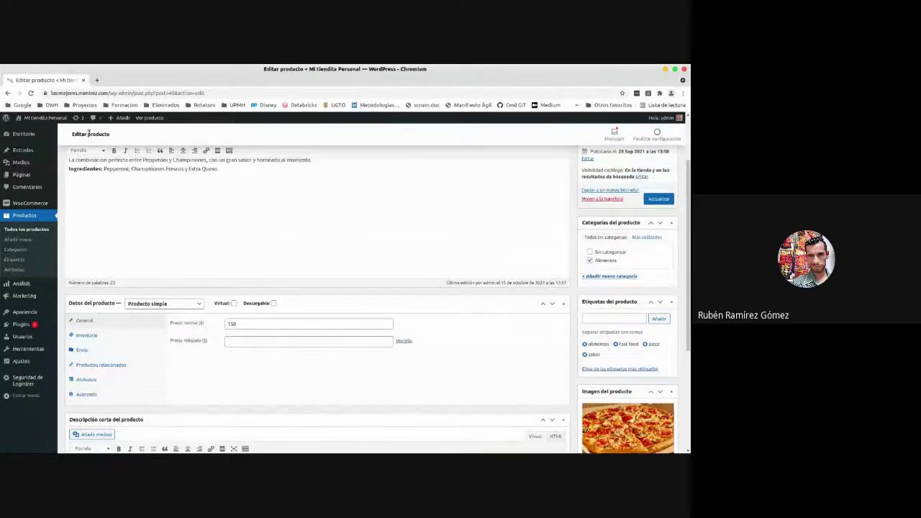
scroll(204, 313, down, 3)
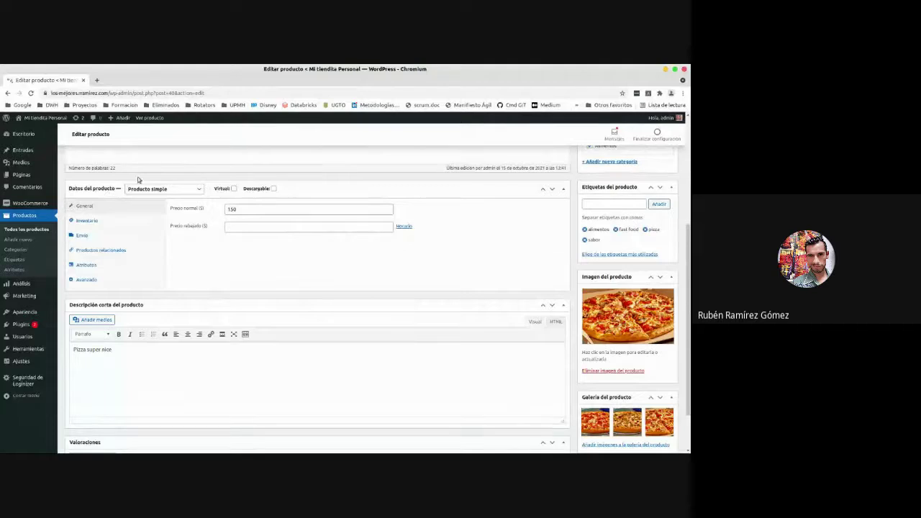
click(84, 223)
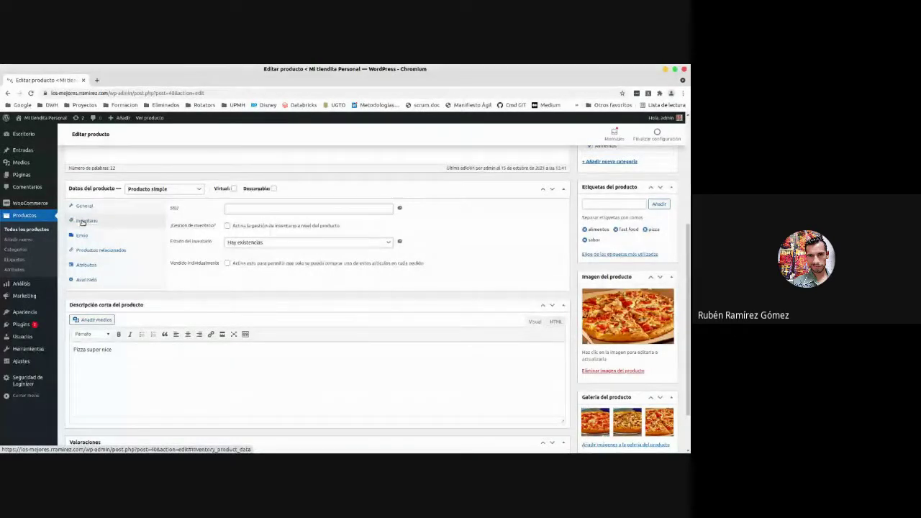
click(245, 208)
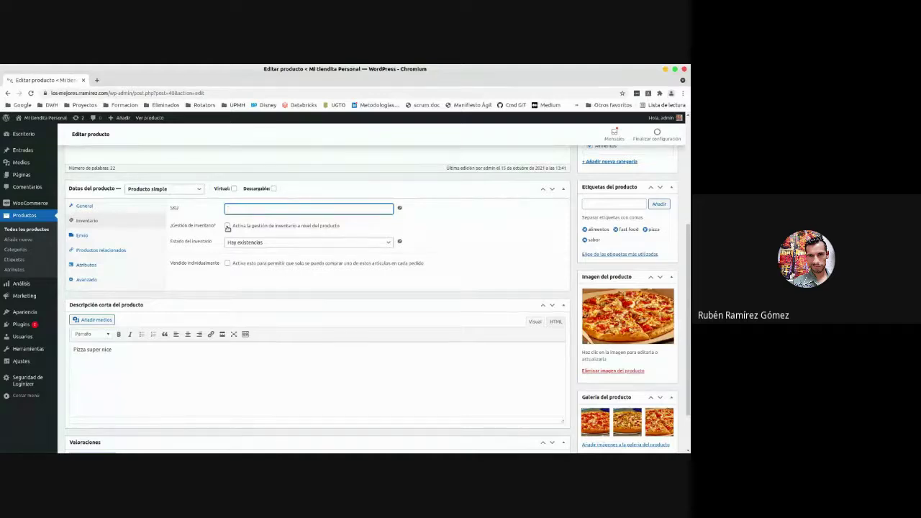
- Enable stock management with quantity 100 and backorders left at 'No permitir'
click(227, 226)
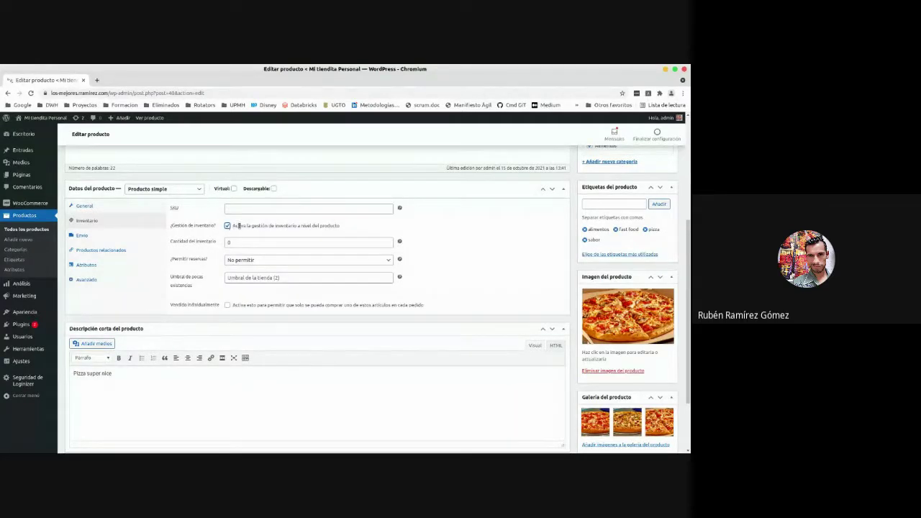
double_click(238, 246)
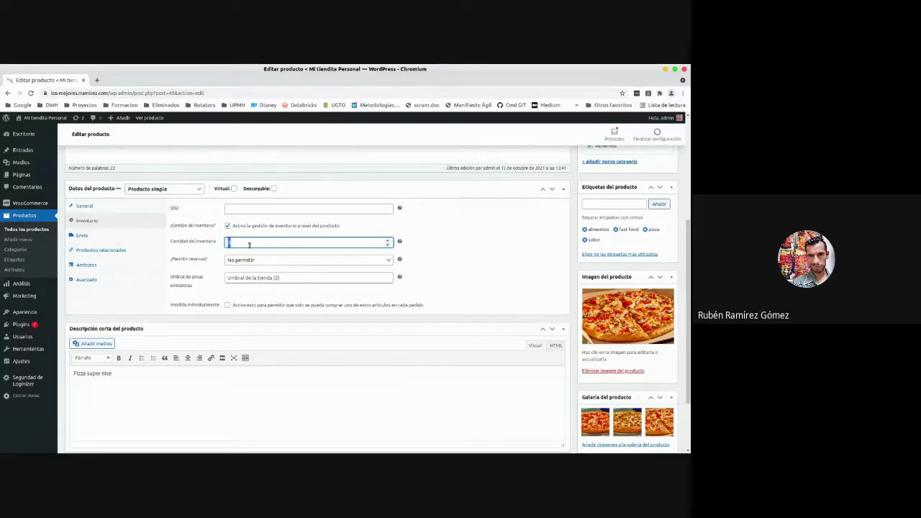
text(100)
click(259, 261)
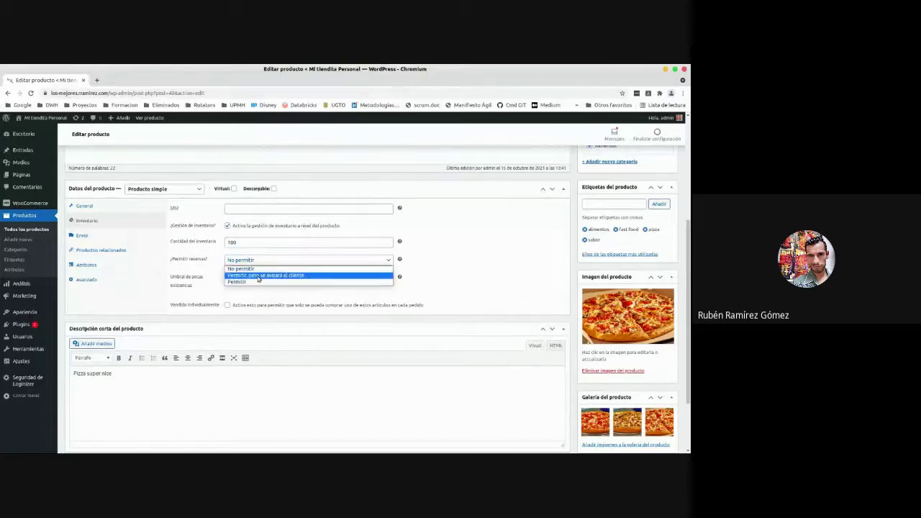
click(198, 262)
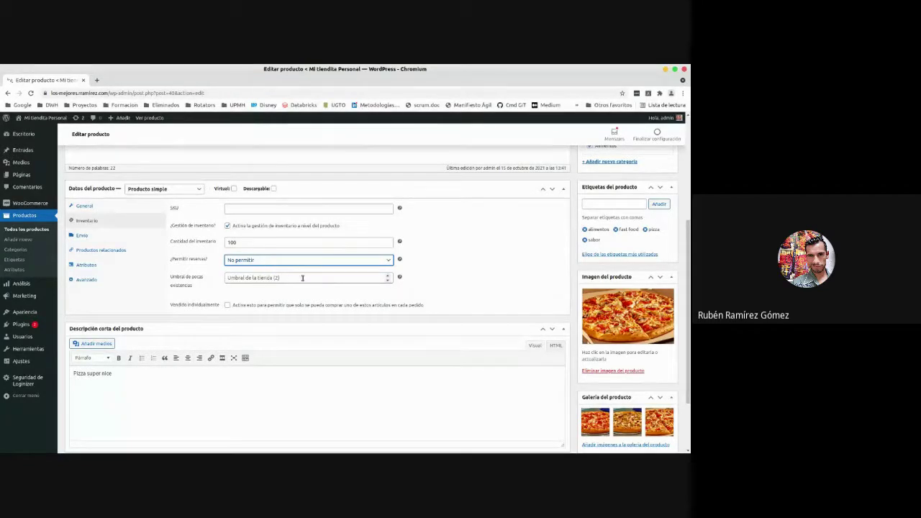
click(302, 278)
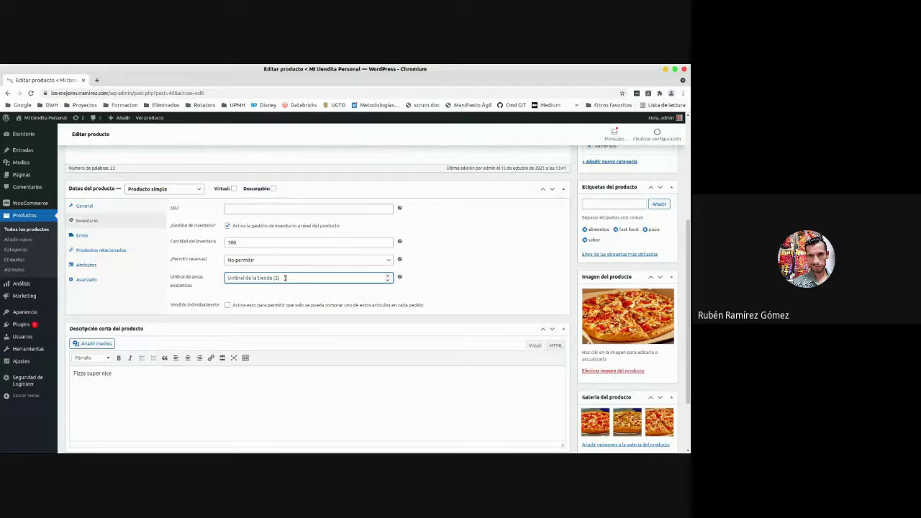
- Set Umbral de pocas existencias to 20 and tick Vendido individualmente, then review the inventory fields
text(20)
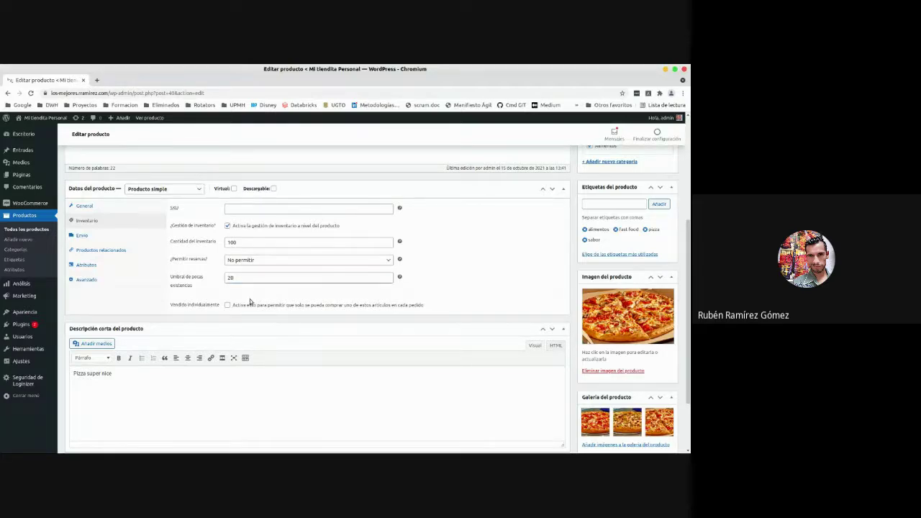
click(227, 305)
click(251, 244)
click(265, 262)
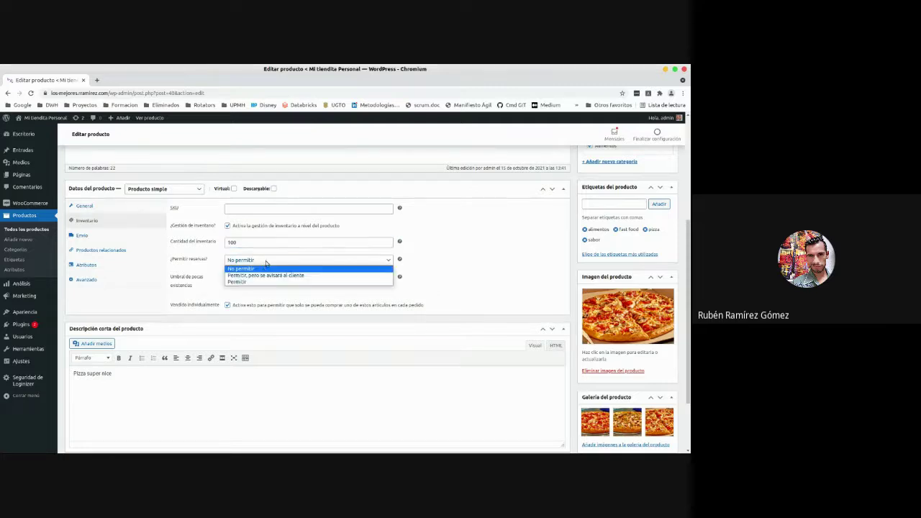
click(317, 266)
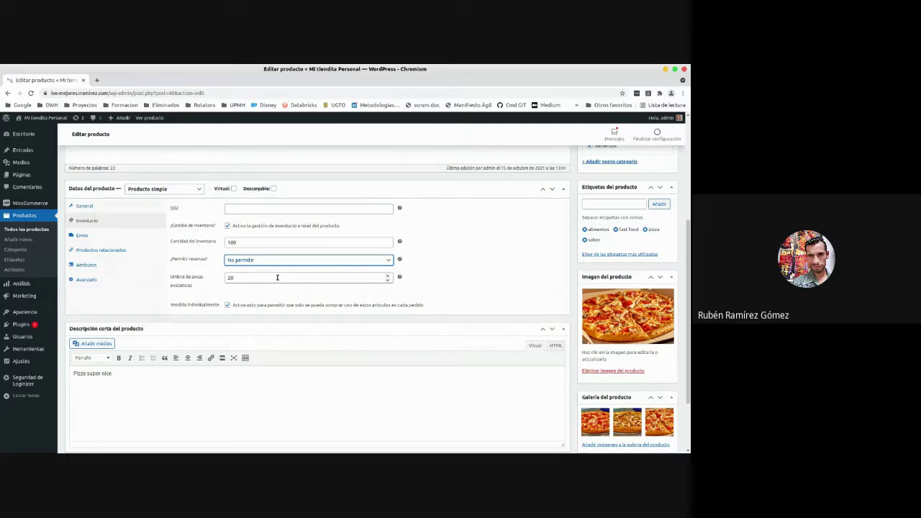
click(277, 277)
click(413, 272)
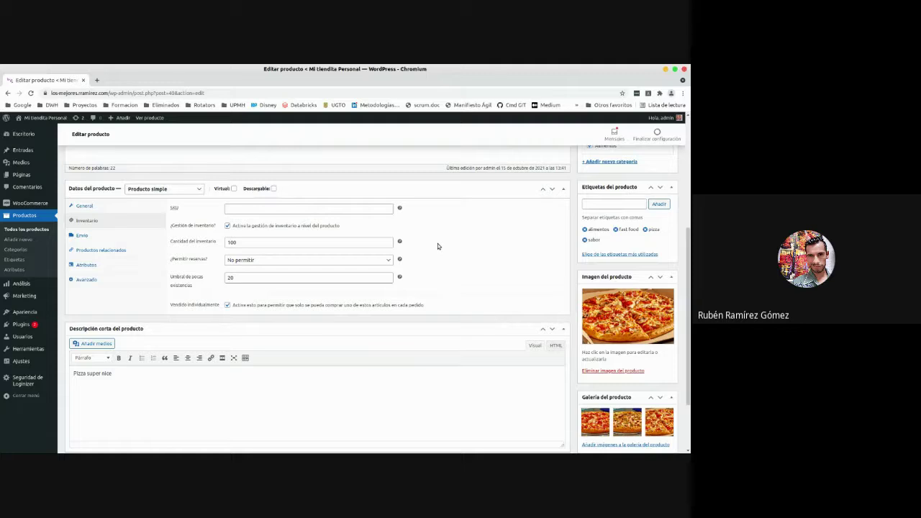
- Review the pizza product edit page, then return to the 'Gestión de pedidos' slide
scroll(438, 246, down, 1)
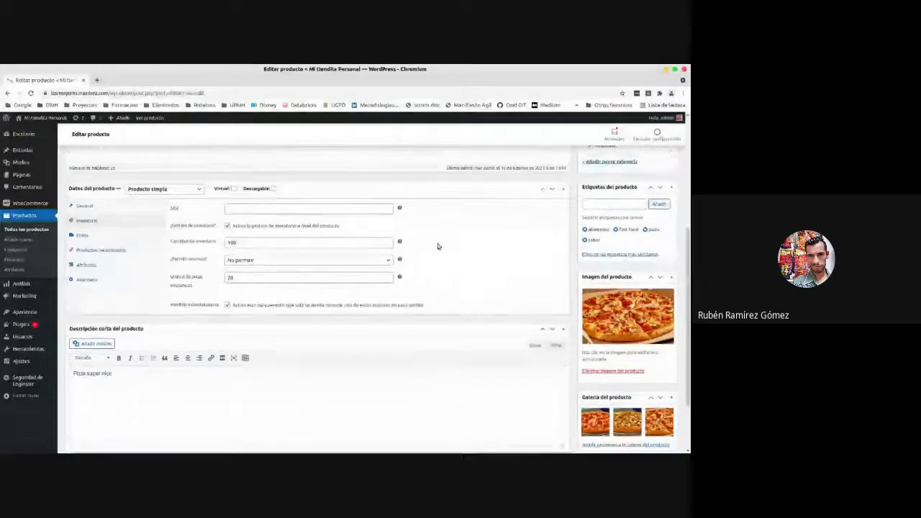
scroll(438, 246, up, 4)
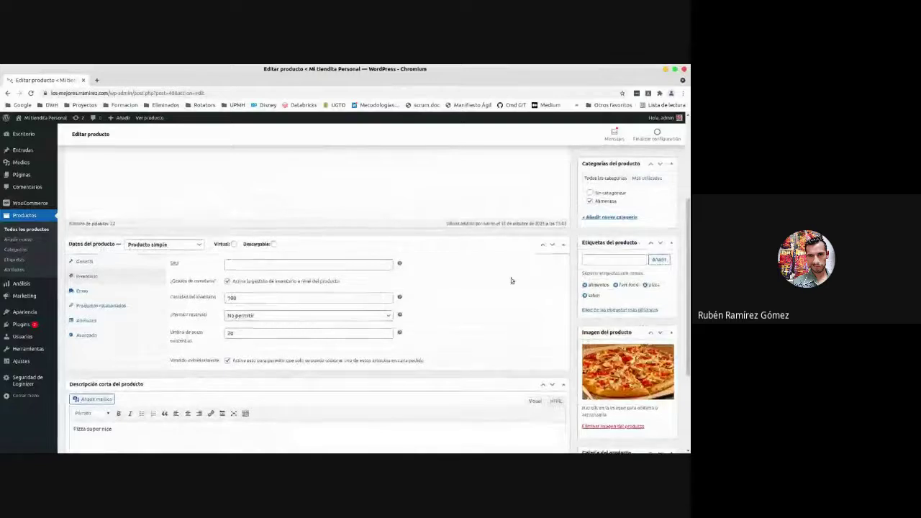
scroll(512, 278, up, 3)
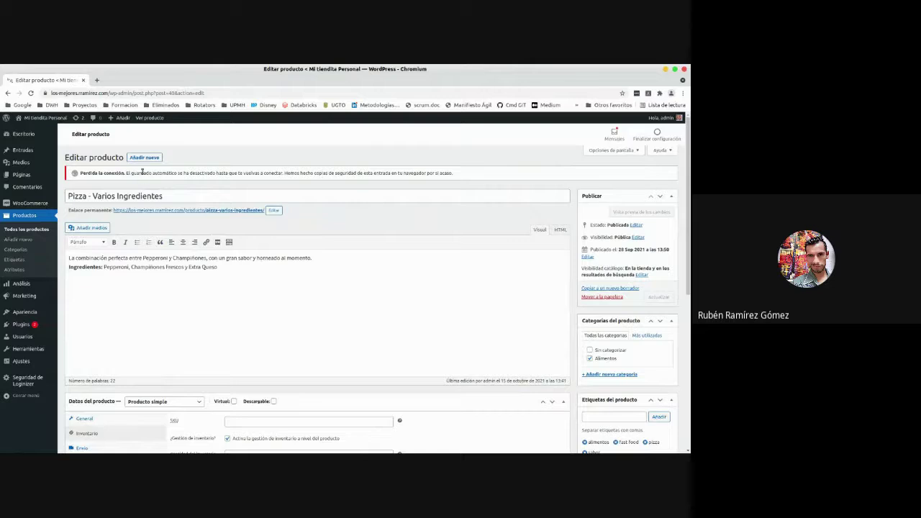
drag(167, 172, 278, 172)
click(419, 325)
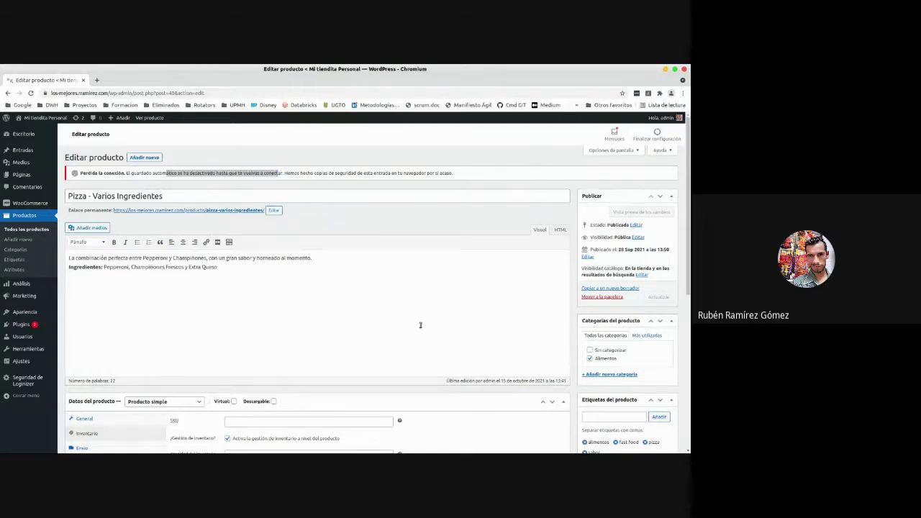
scroll(420, 325, down, 2)
scroll(161, 419, down, 1)
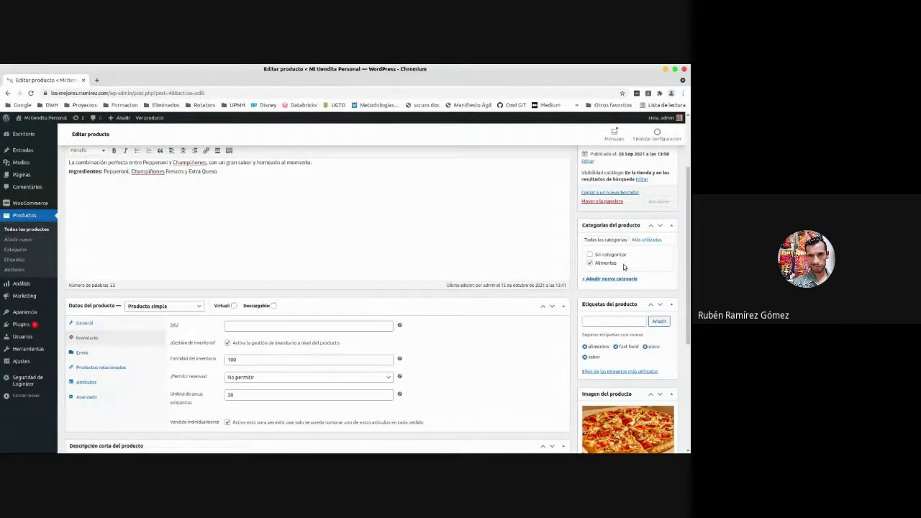
scroll(623, 263, up, 1)
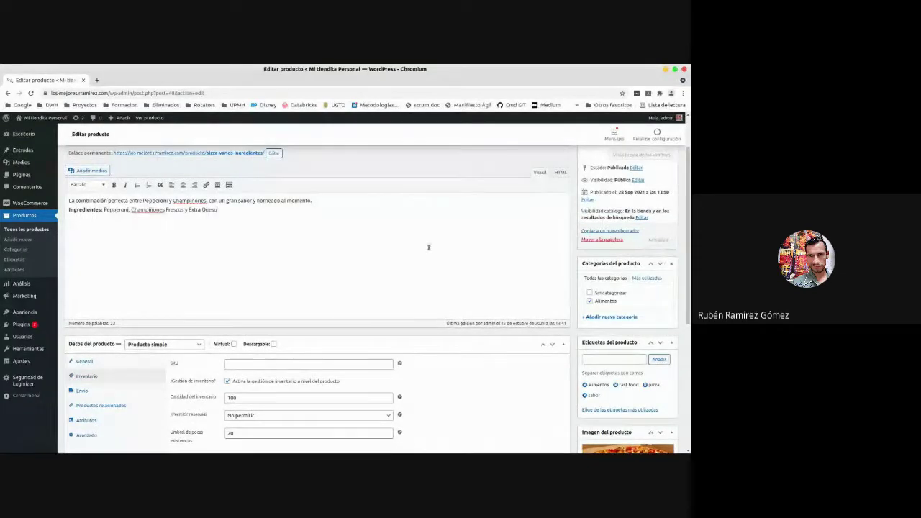
scroll(428, 247, up, 1)
scroll(428, 247, down, 1)
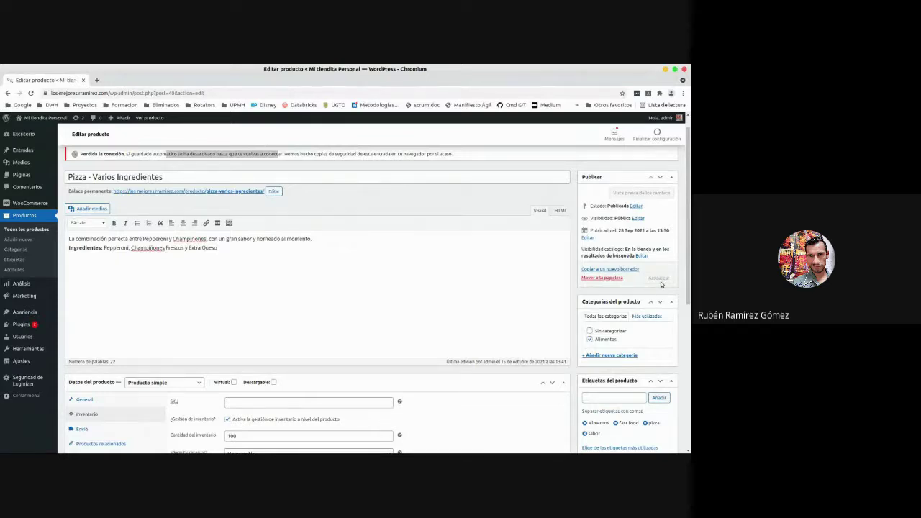
click(665, 69)
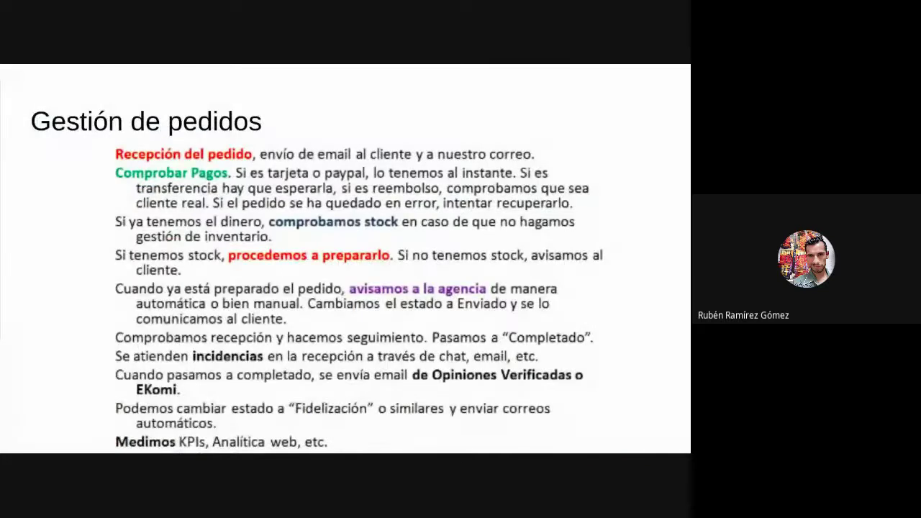
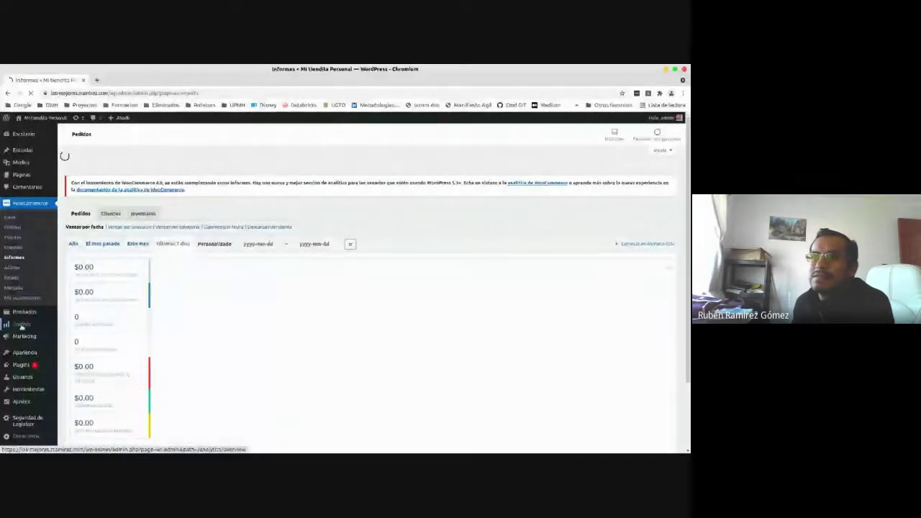
- Open the Análisis Resumen overview in a new background tab and browse the orders report
mouse_move(17, 324)
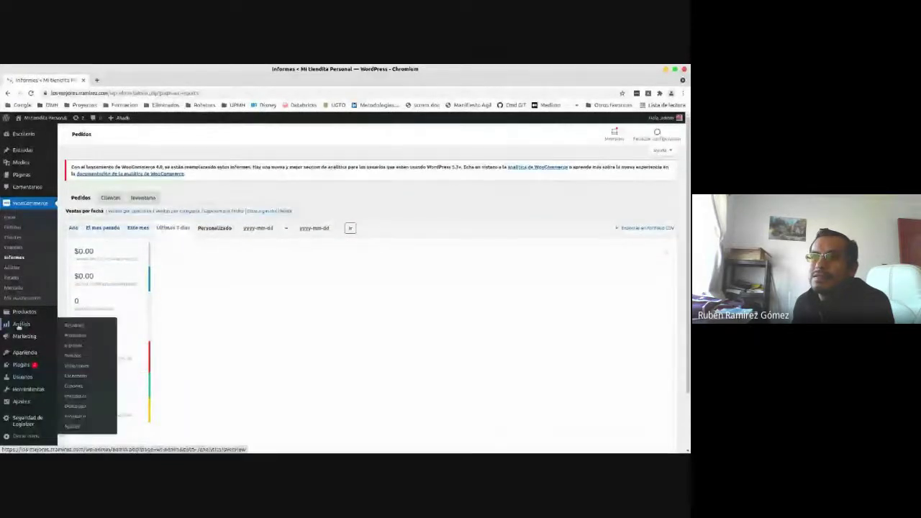
right_click(73, 327)
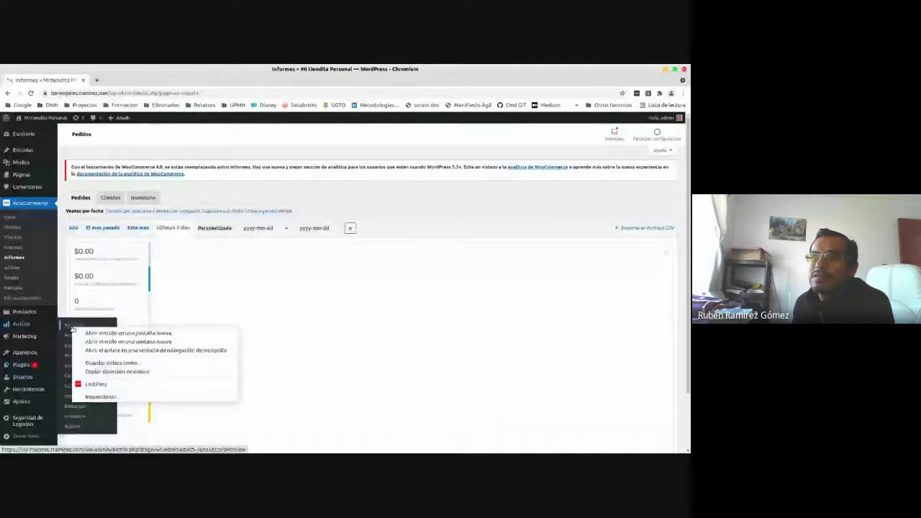
click(115, 333)
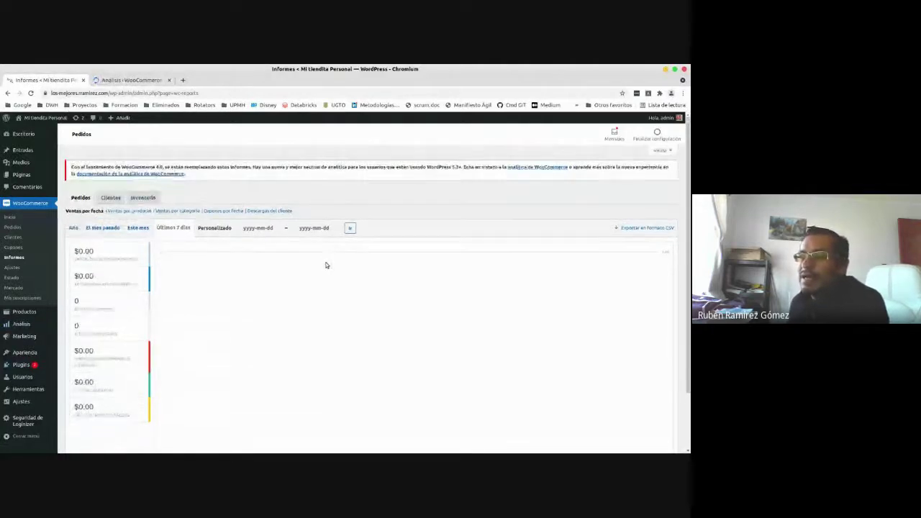
scroll(328, 270, down, 2)
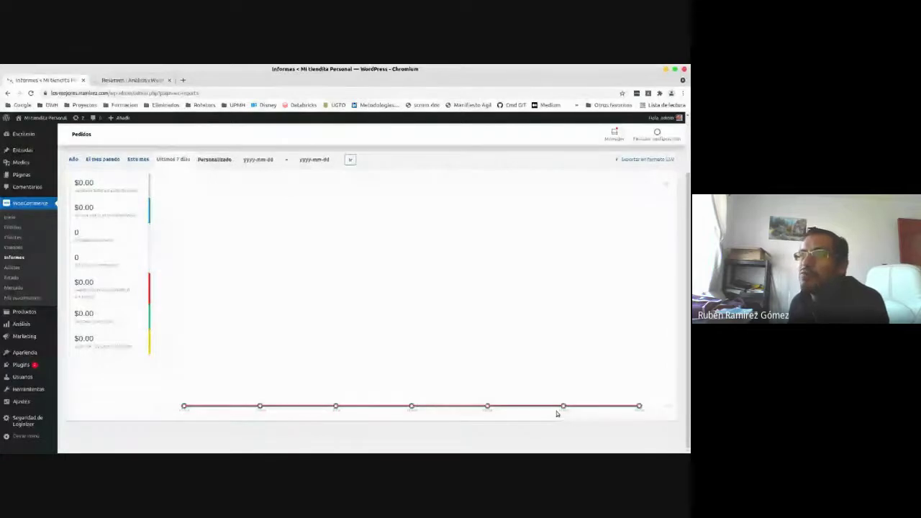
scroll(364, 277, up, 1)
scroll(96, 349, up, 1)
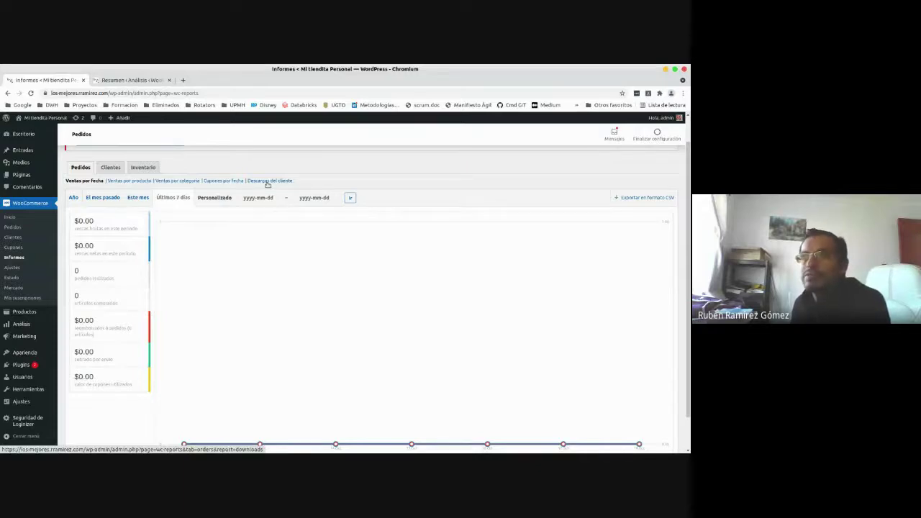
- Show the Clientes report and open Inventario in a new tab placed second
click(110, 168)
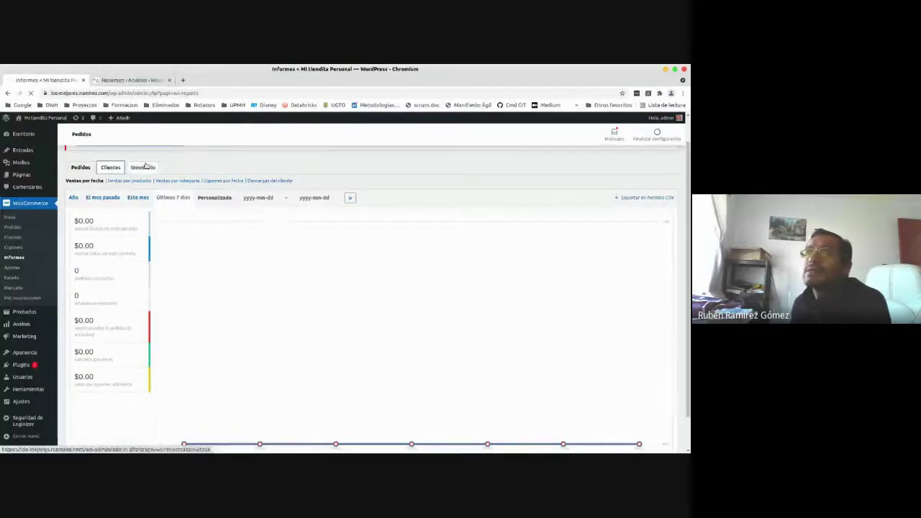
right_click(149, 167)
click(161, 176)
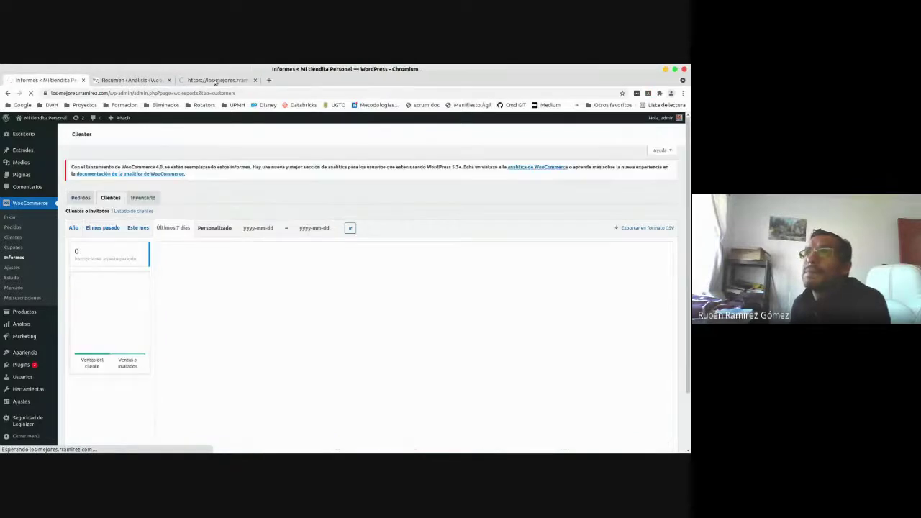
drag(184, 79, 120, 82)
- Switch between the report tabs, then show the Clientes report in the stock tab
click(44, 81)
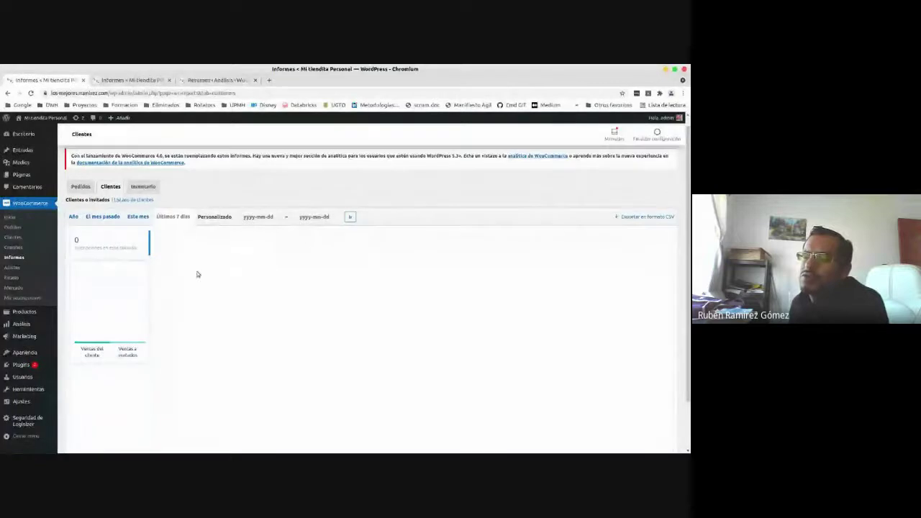
click(137, 80)
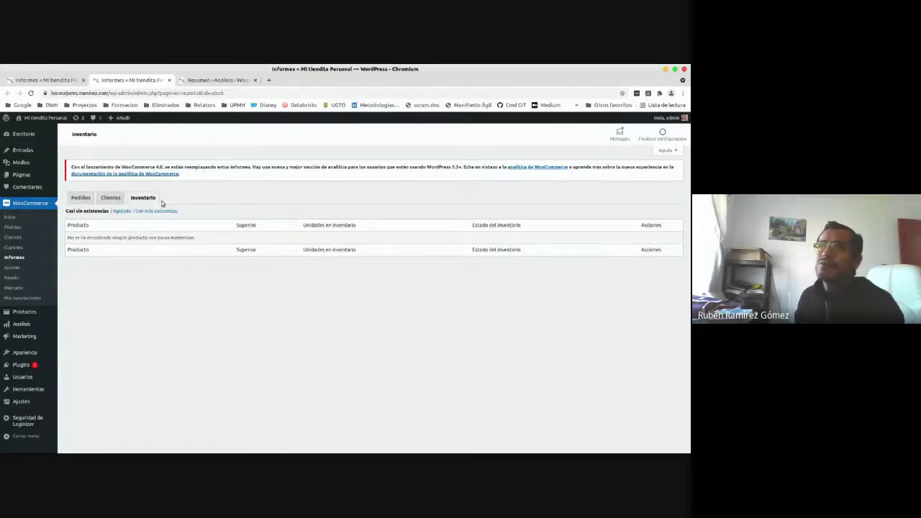
click(110, 198)
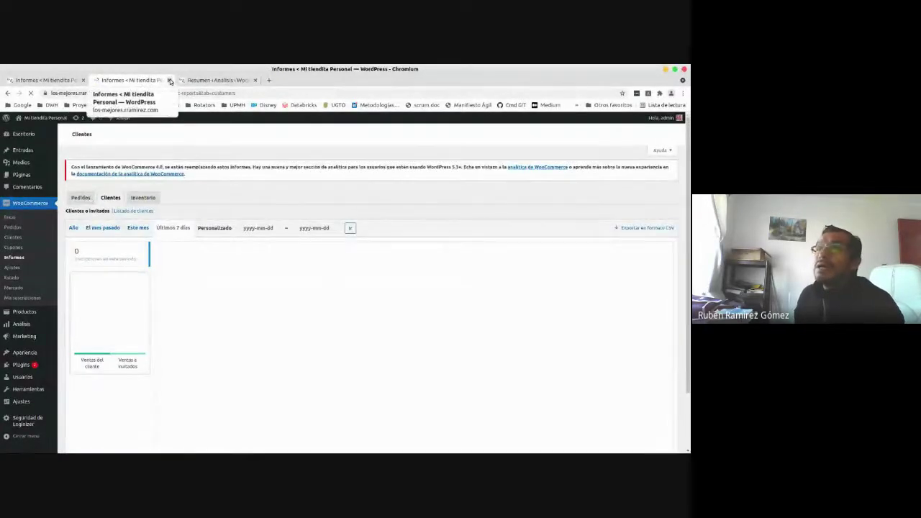
- Close the extra Informes tab and review the Análisis Resumen figures, charts and favourites
click(169, 80)
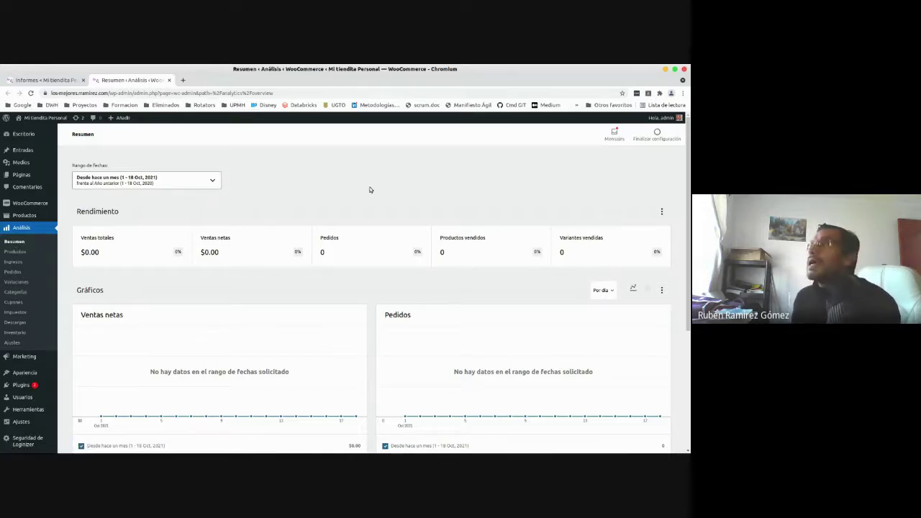
scroll(689, 177, down, 2)
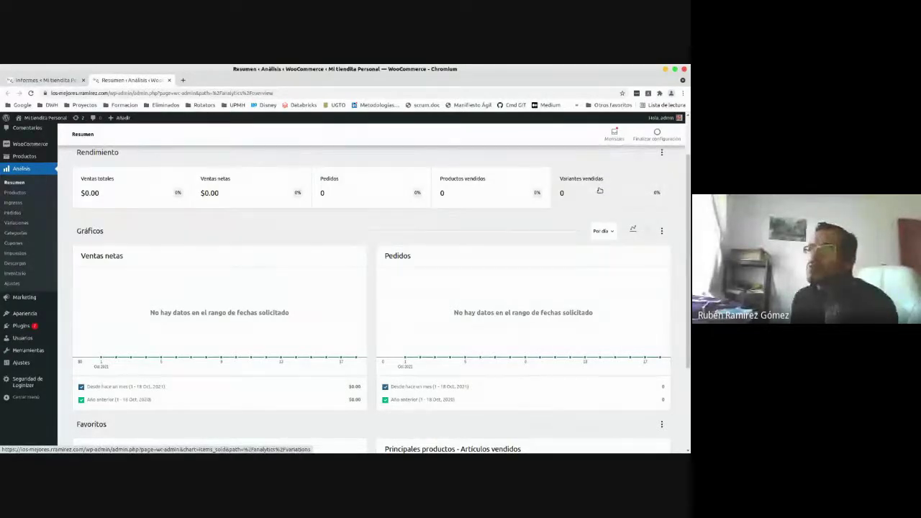
scroll(539, 231, down, 2)
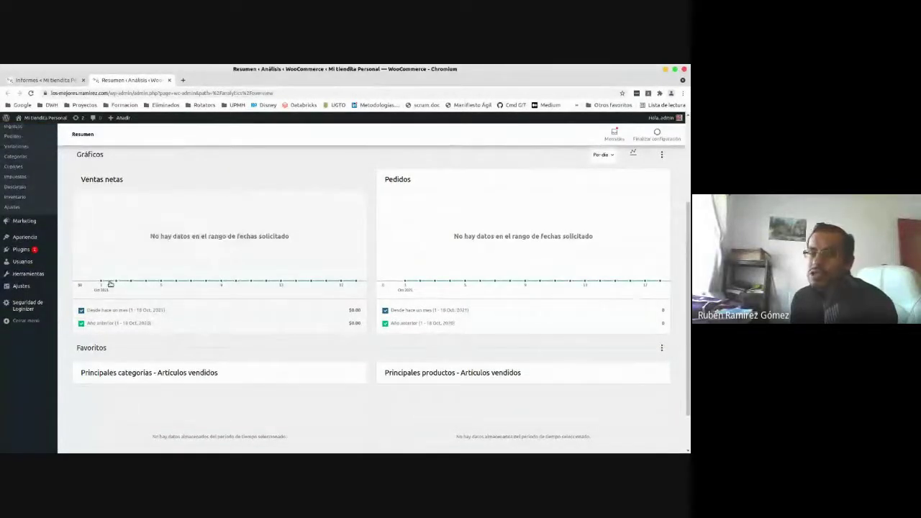
mouse_move(169, 280)
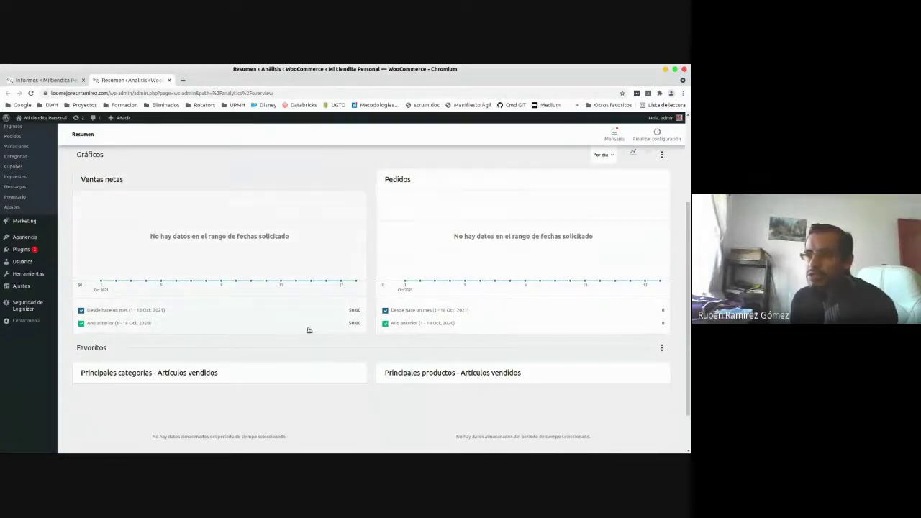
scroll(309, 329, down, 2)
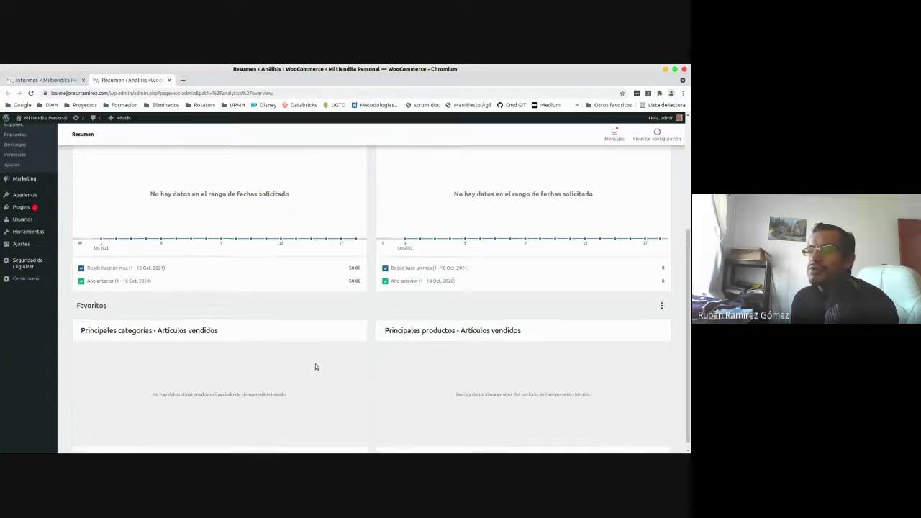
scroll(315, 367, up, 5)
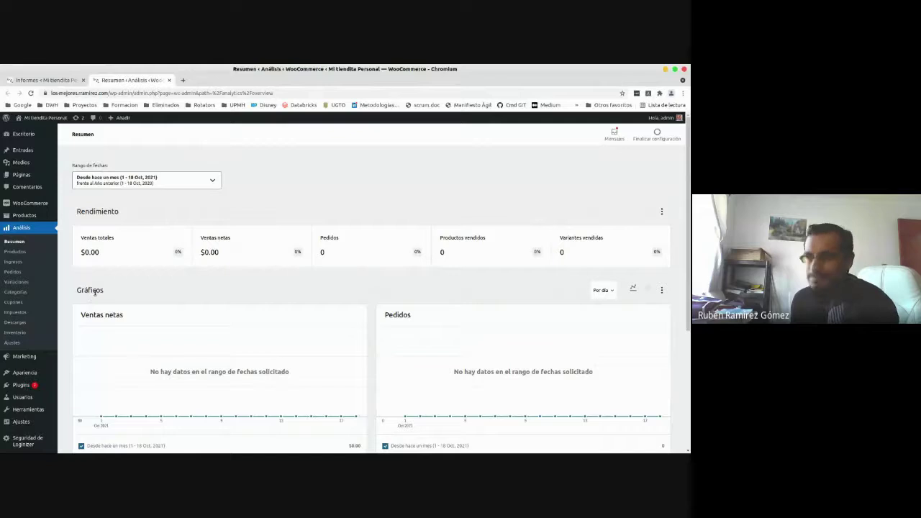
- Load rramirez.com/cpanel in a new tab, then return to the Análisis Resumen tab
click(183, 80)
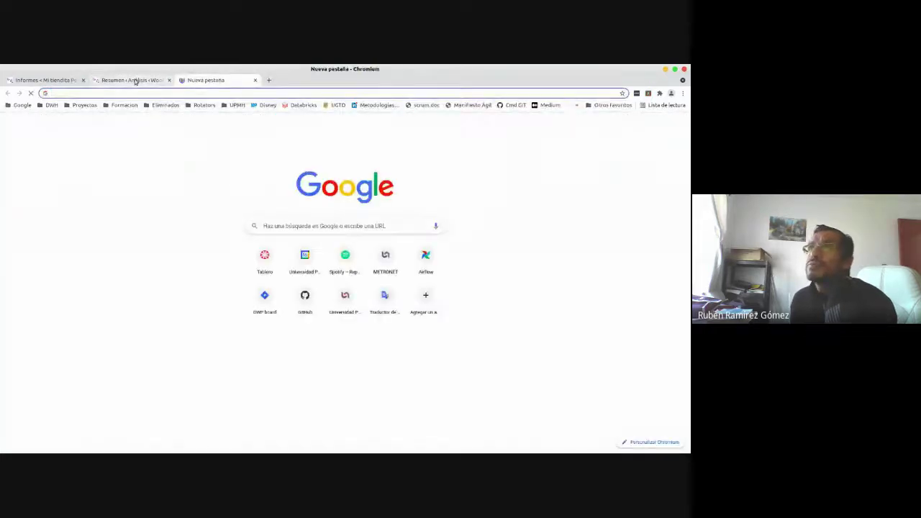
click(164, 80)
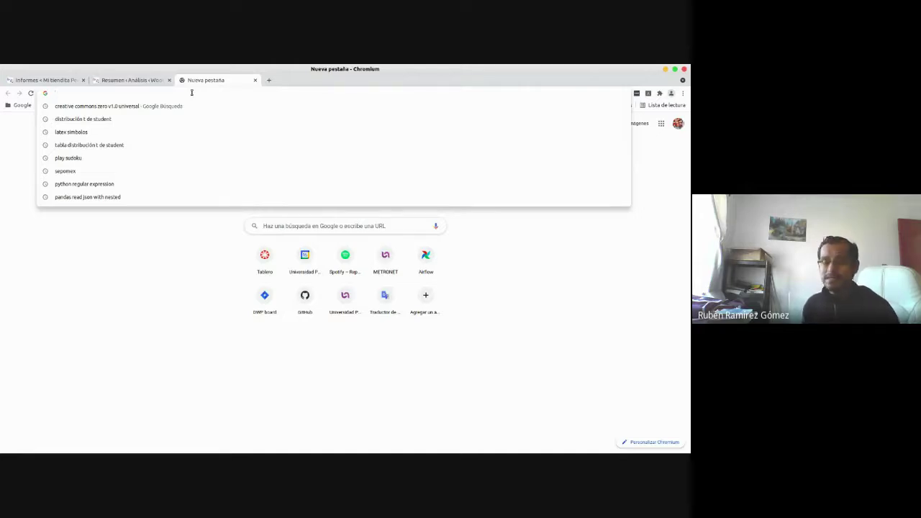
text(rramirez.com)
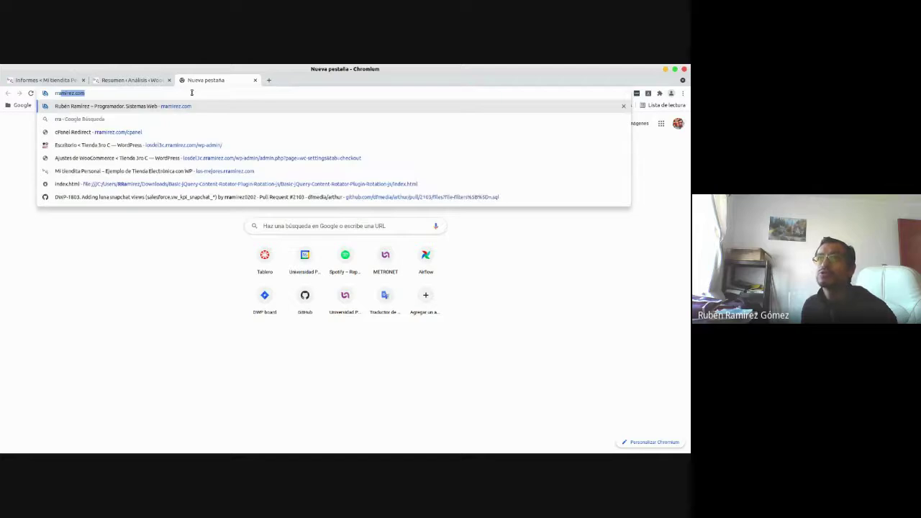
text(/)
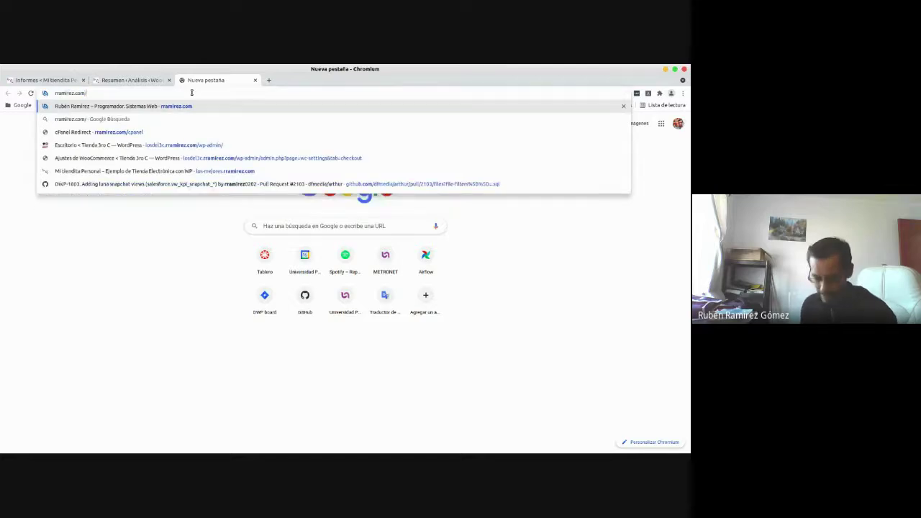
text(cpanel)
key(Return)
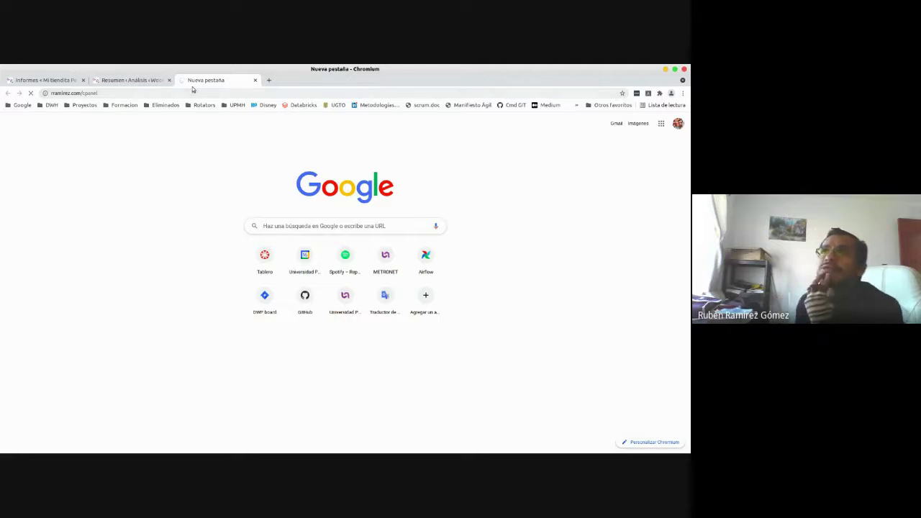
click(134, 94)
double_click(133, 94)
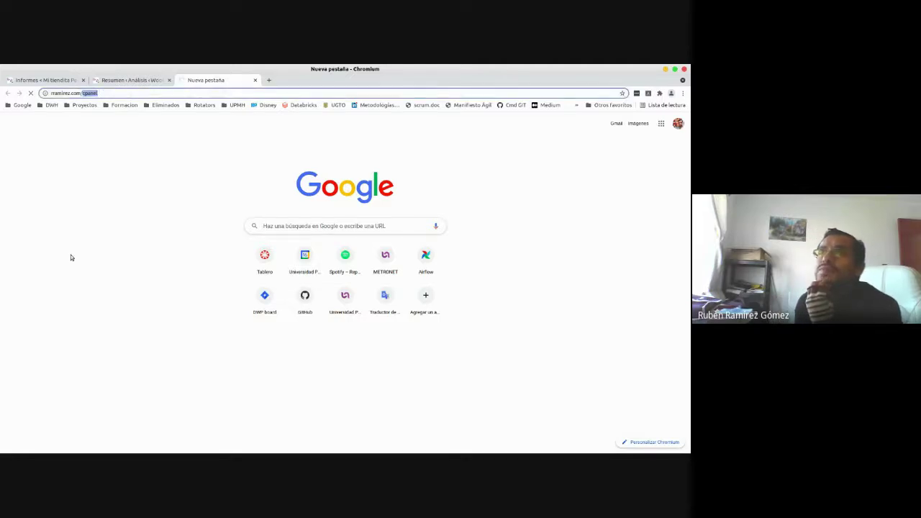
click(173, 214)
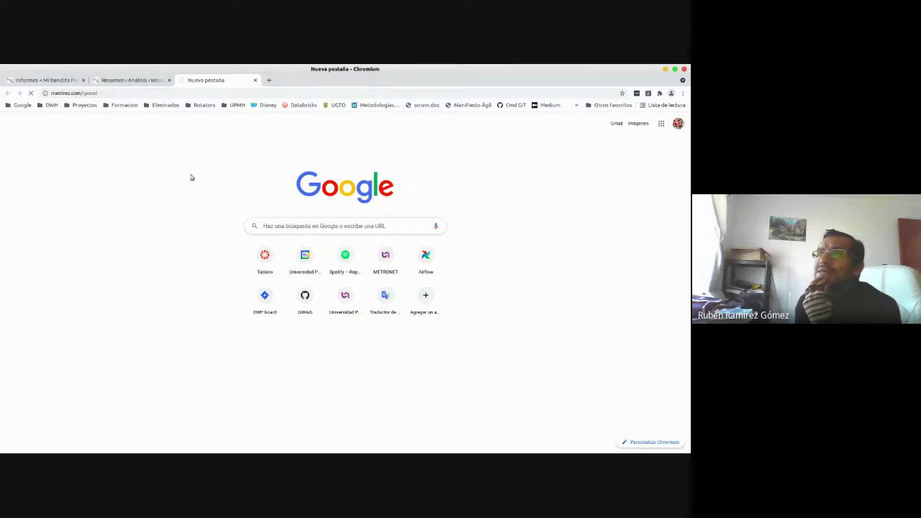
click(147, 79)
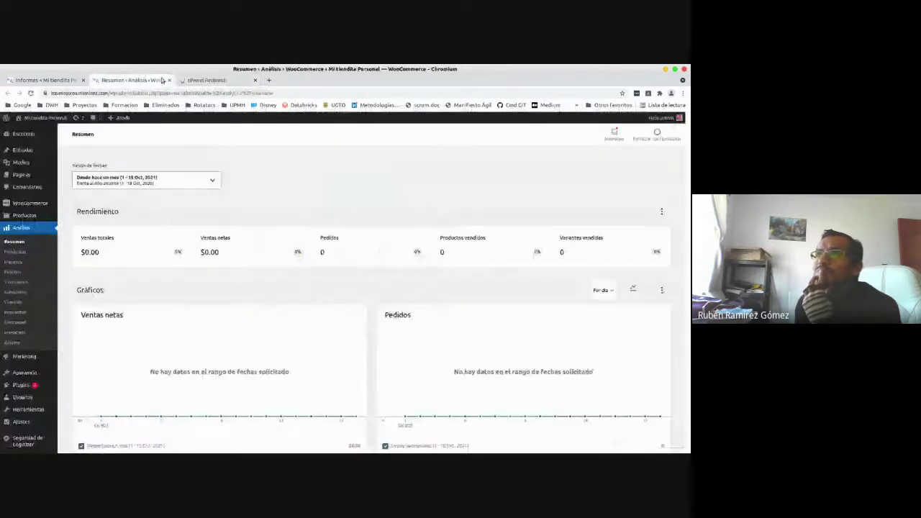
- Close the Resumen tab and sign in on the cPanel login form
click(169, 80)
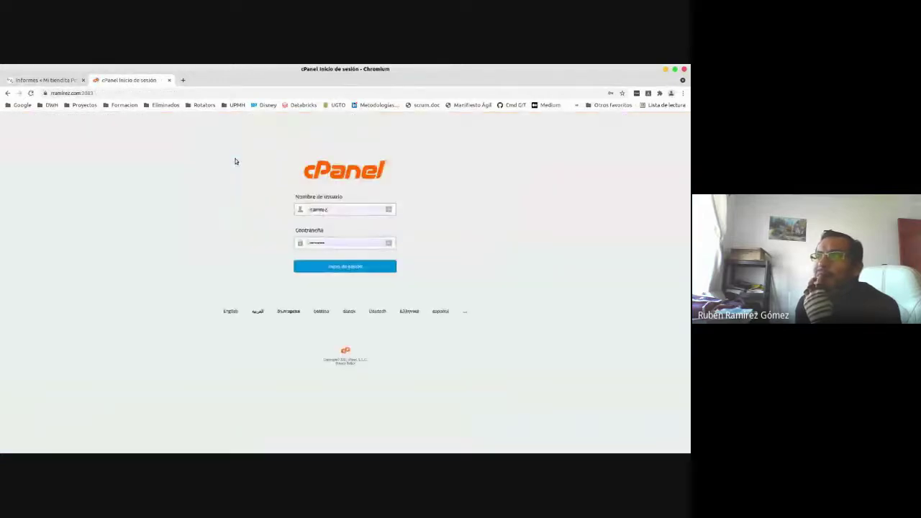
click(338, 266)
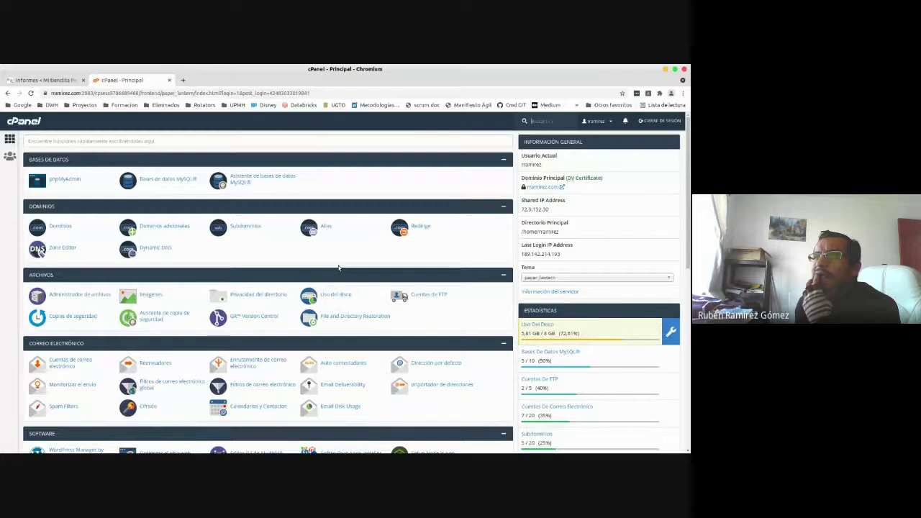
- Launch phpMyAdmin from the Bases de datos section
click(66, 180)
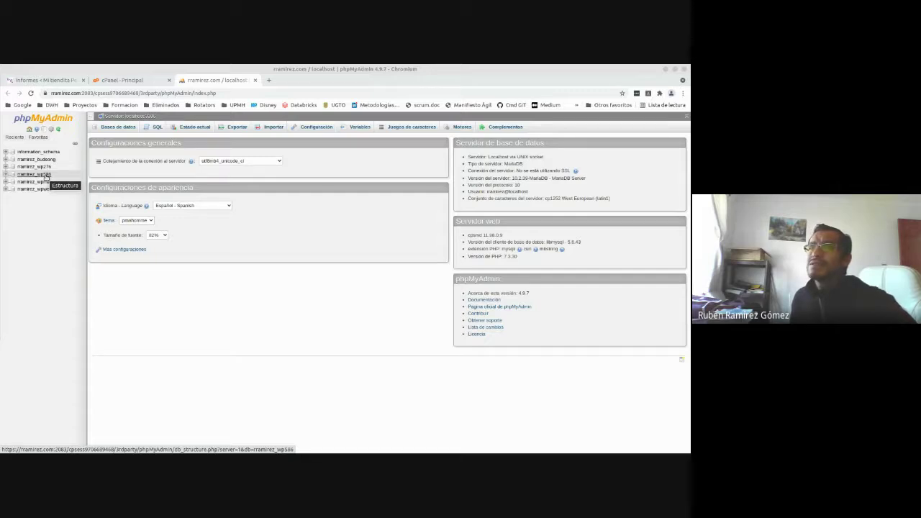
click(46, 177)
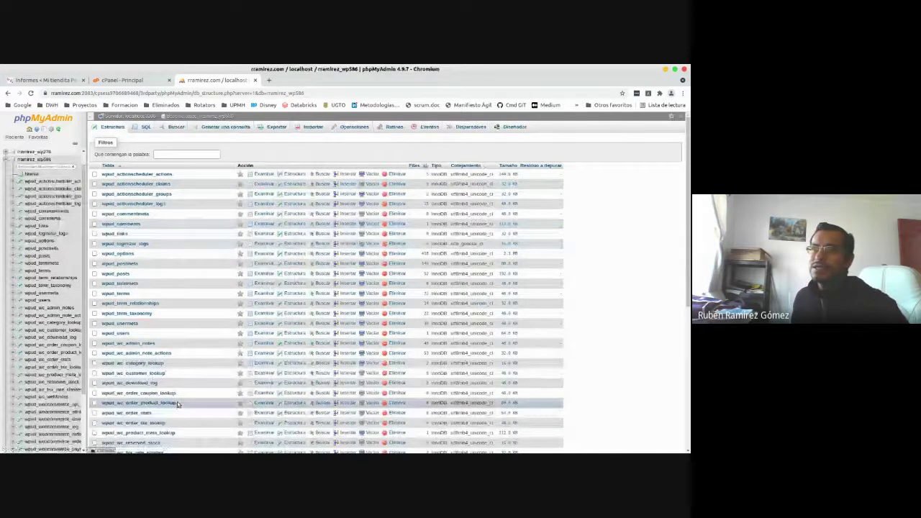
scroll(180, 399, down, 2)
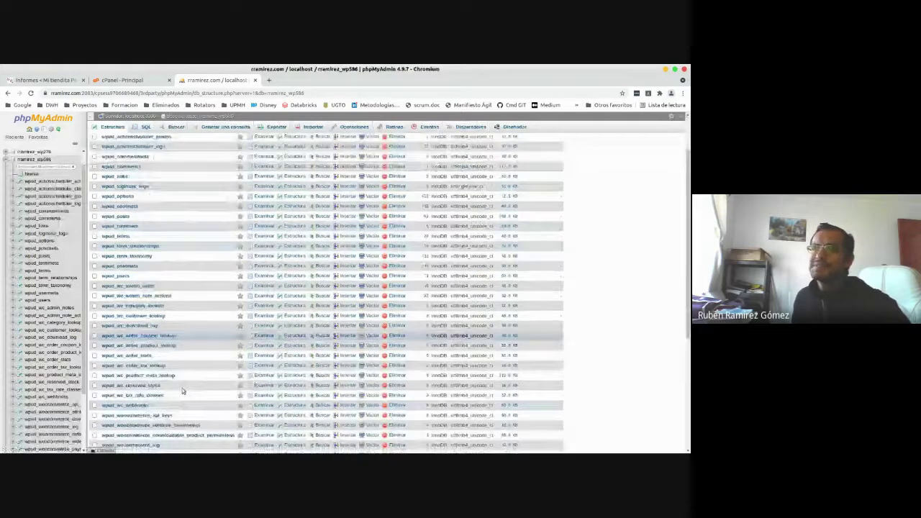
scroll(182, 390, down, 3)
scroll(183, 391, down, 3)
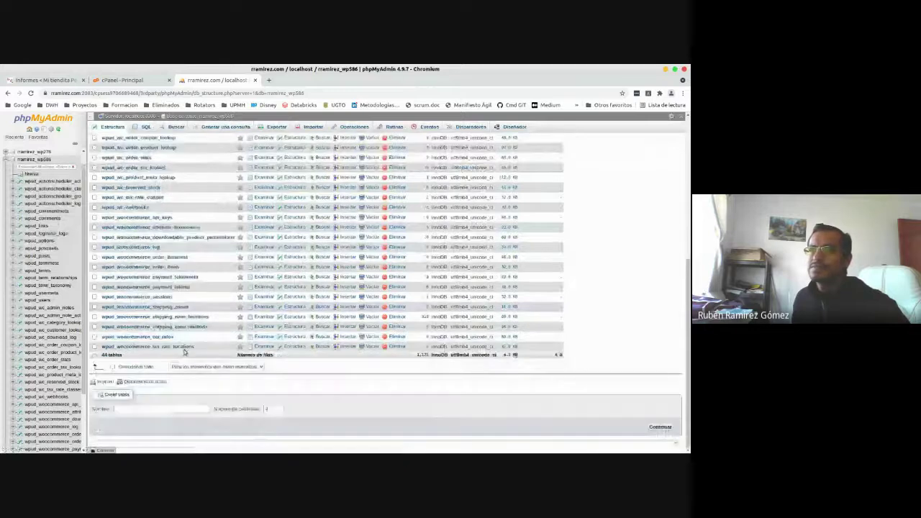
scroll(185, 349, up, 1)
scroll(184, 346, up, 8)
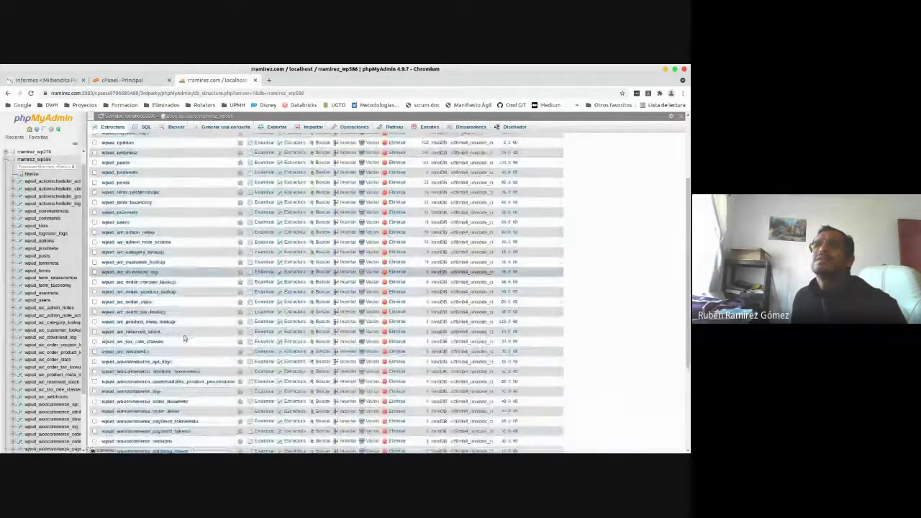
scroll(184, 337, up, 1)
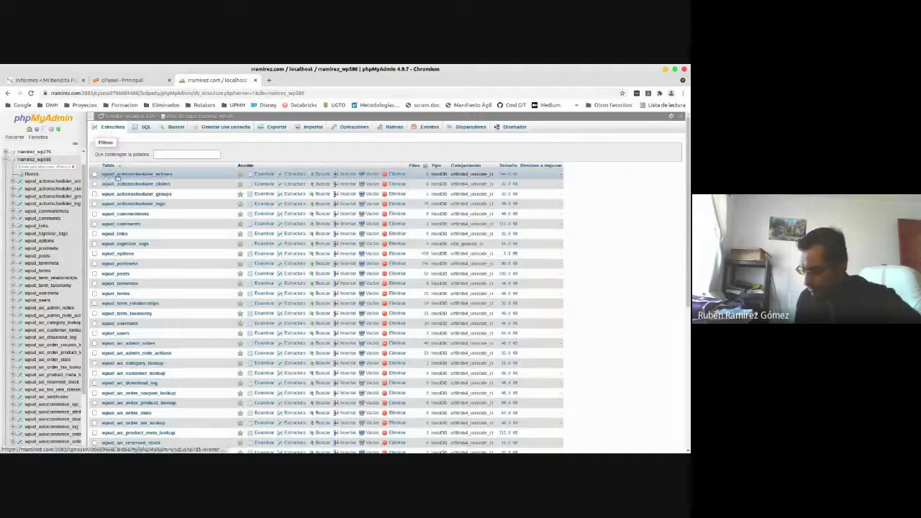
- Zoom to 150% and read the 44 tables down to wpud_woocommerce_tax_rate_locations
key(ctrl+plus)
key(ctrl+plus)
key(ctrl+plus)
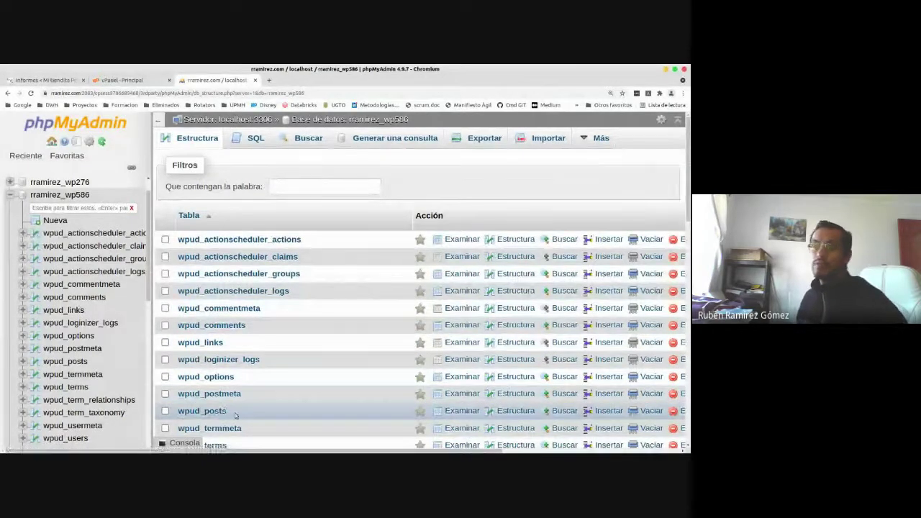
scroll(238, 432, down, 1)
scroll(238, 433, down, 1)
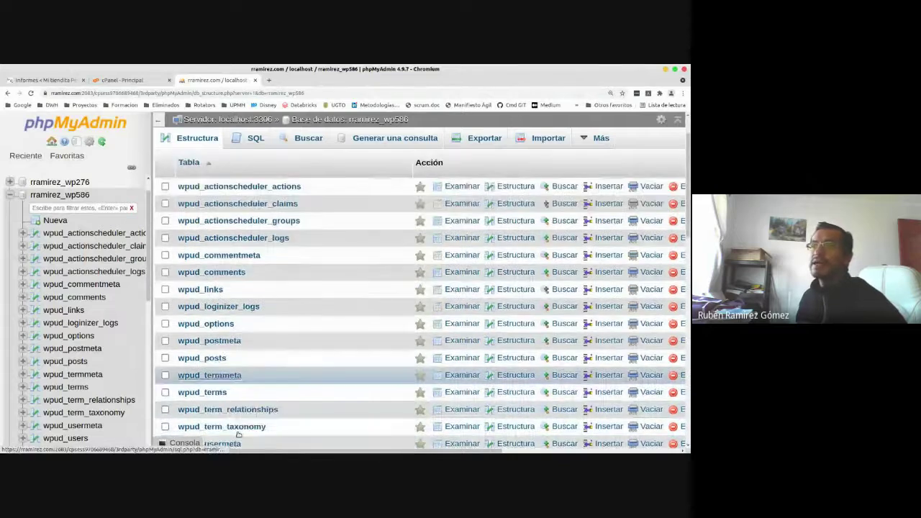
scroll(238, 434, down, 1)
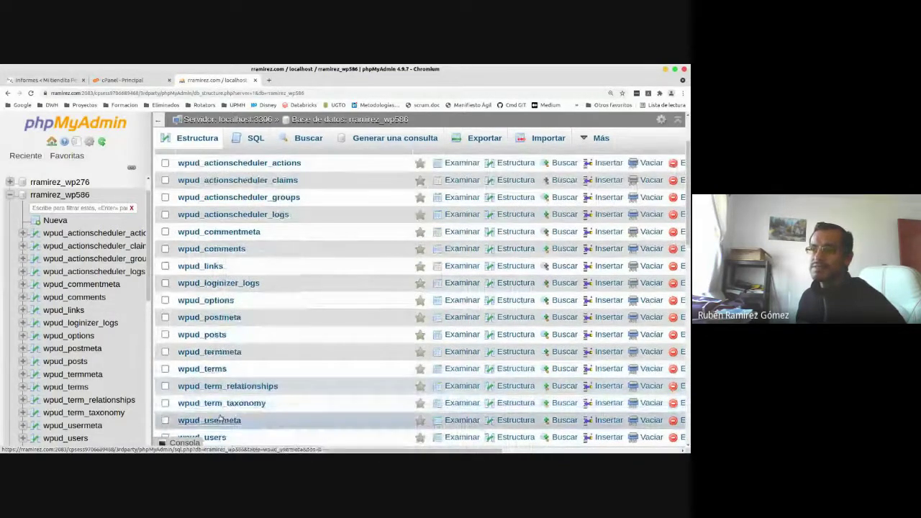
scroll(219, 416, down, 1)
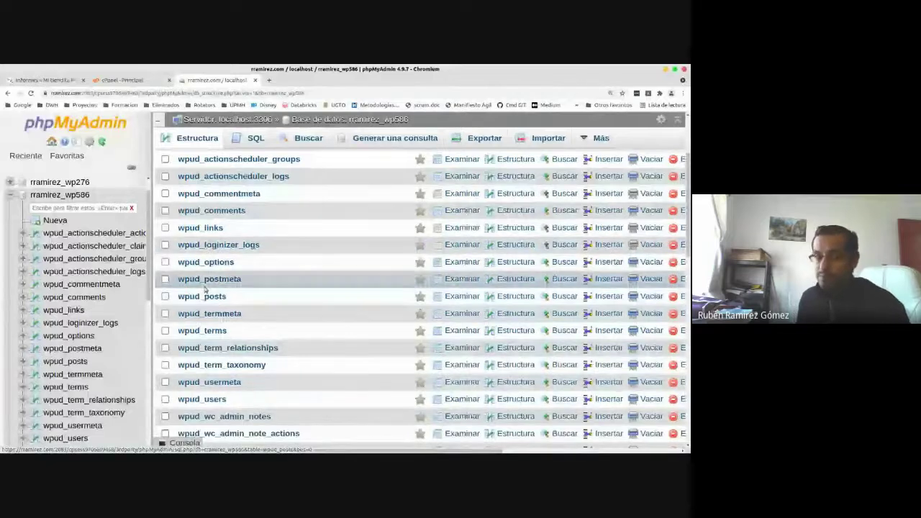
scroll(233, 360, down, 2)
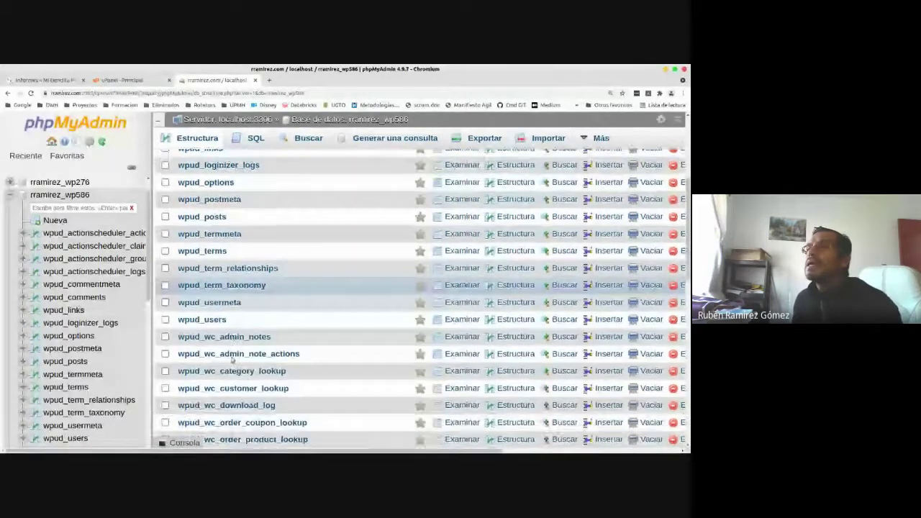
scroll(232, 361, down, 4)
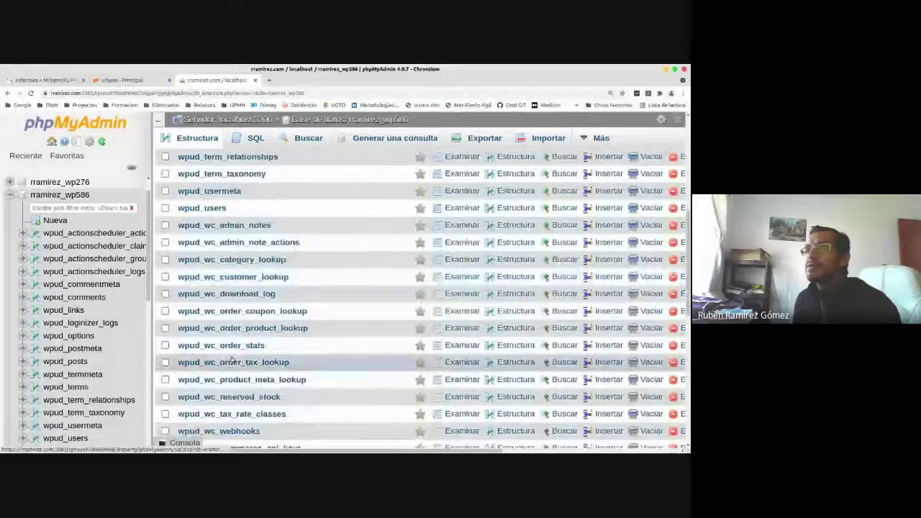
scroll(233, 360, down, 1)
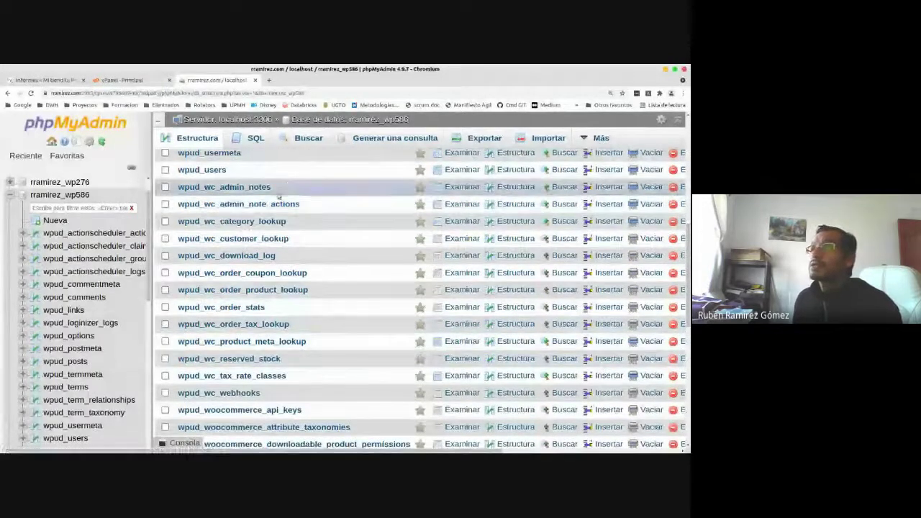
scroll(308, 187, up, 1)
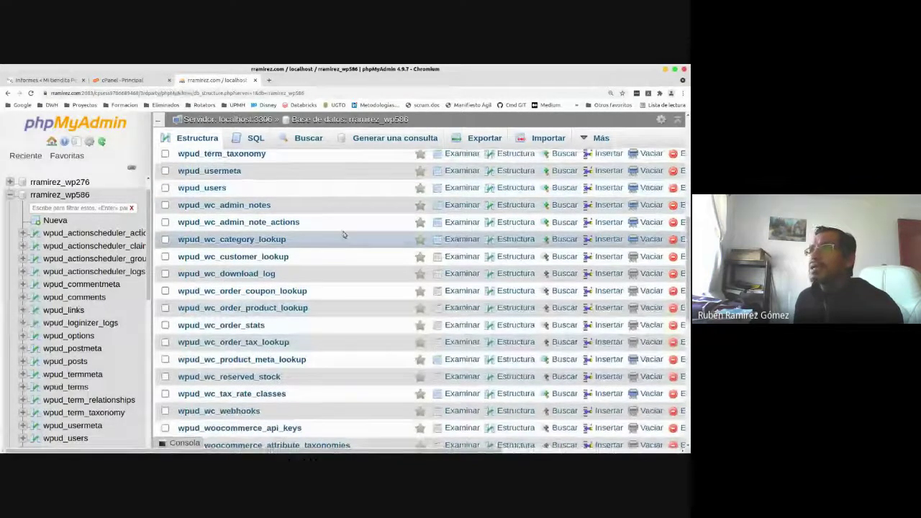
scroll(344, 232, down, 2)
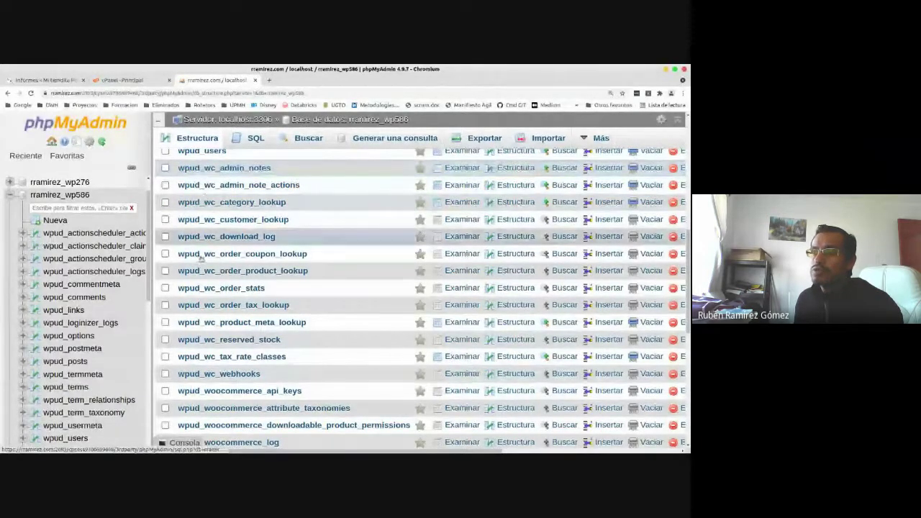
scroll(215, 357, down, 4)
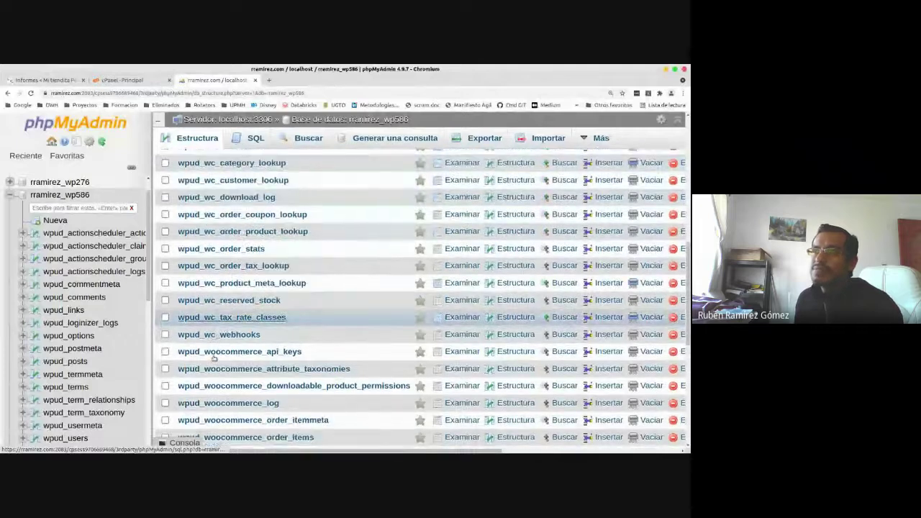
scroll(215, 355, up, 1)
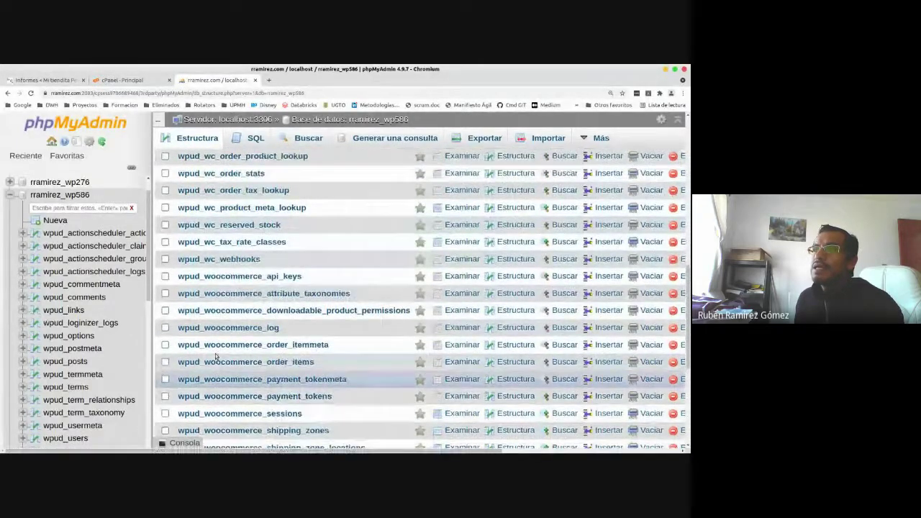
scroll(215, 357, down, 3)
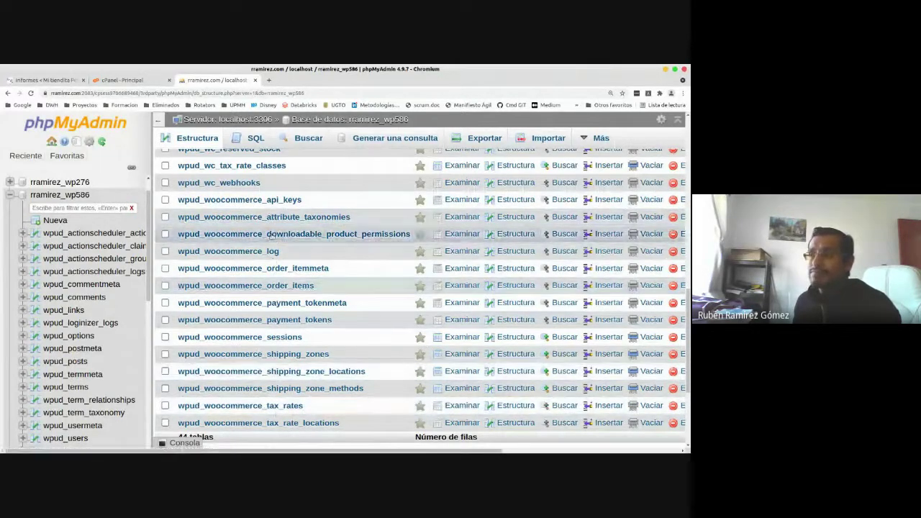
scroll(273, 410, down, 2)
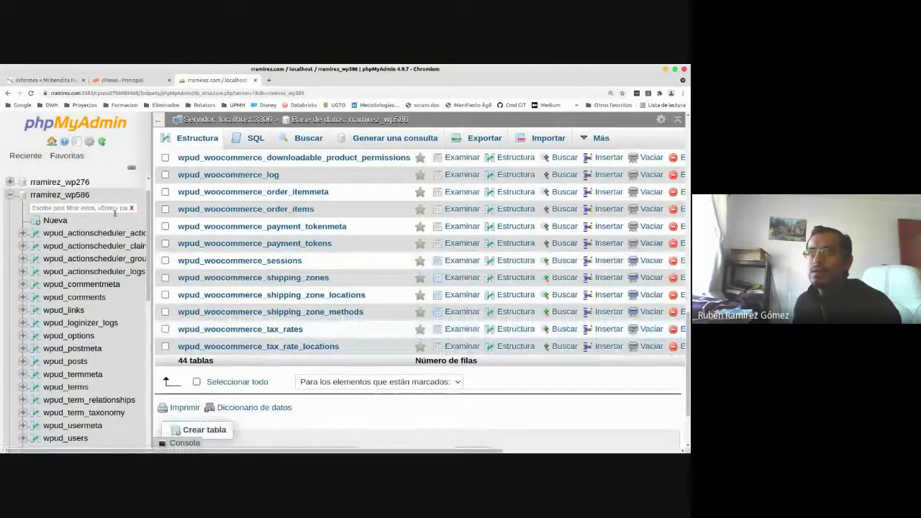
mouse_move(688, 321)
mouse_down()
mouse_move(689, 134)
mouse_move(689, 306)
mouse_up()
scroll(603, 312, down, 2)
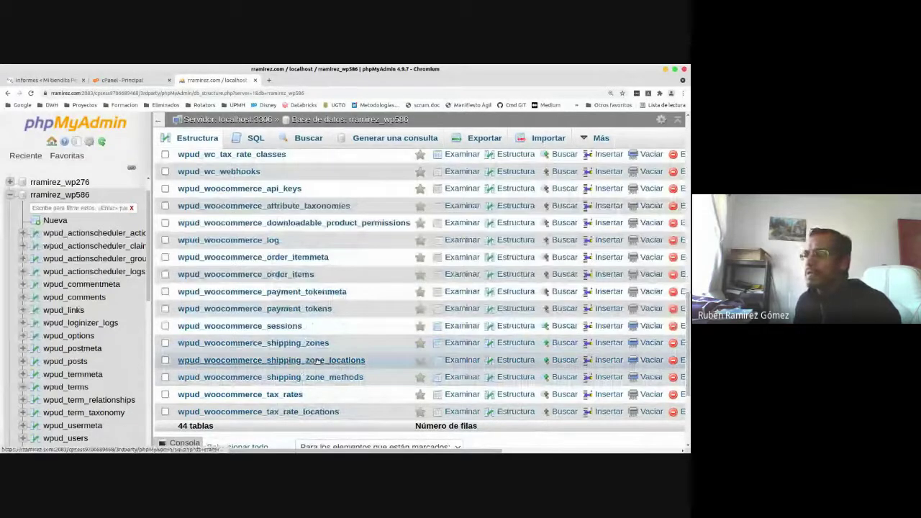
click(247, 361)
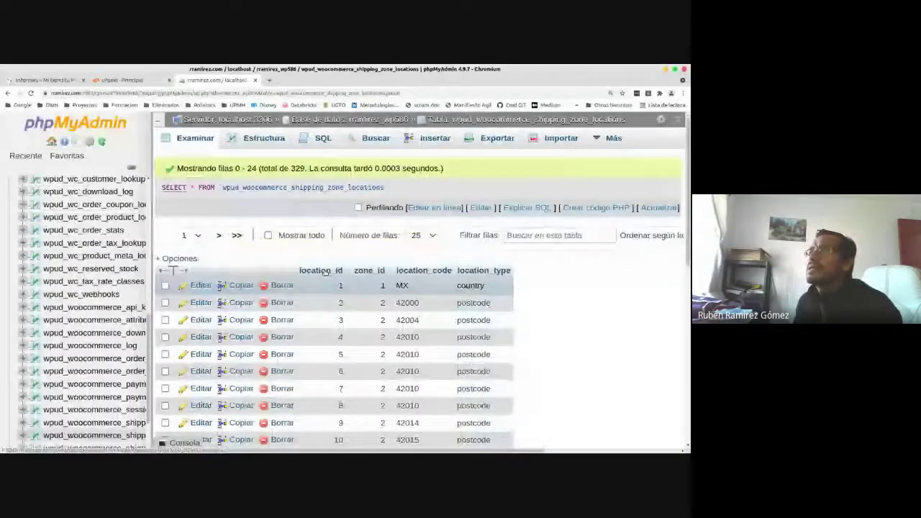
scroll(326, 272, down, 3)
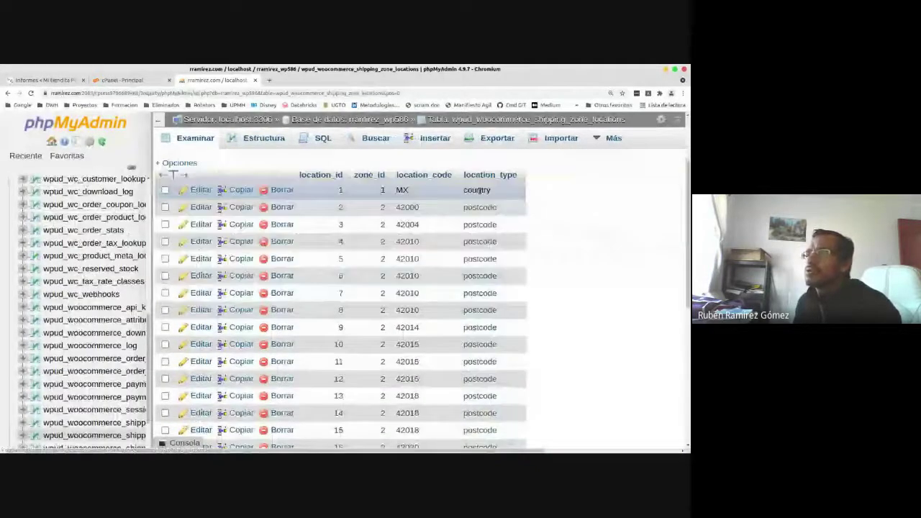
scroll(417, 418, down, 3)
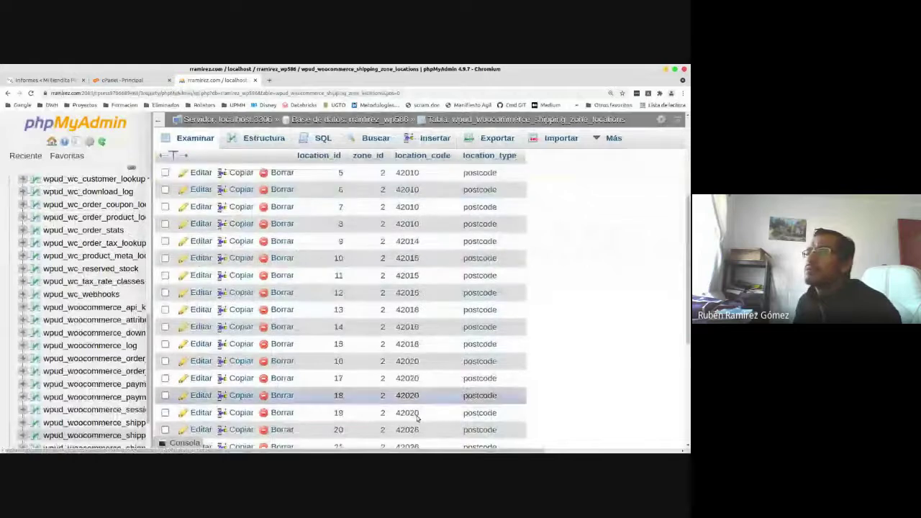
scroll(416, 419, up, 1)
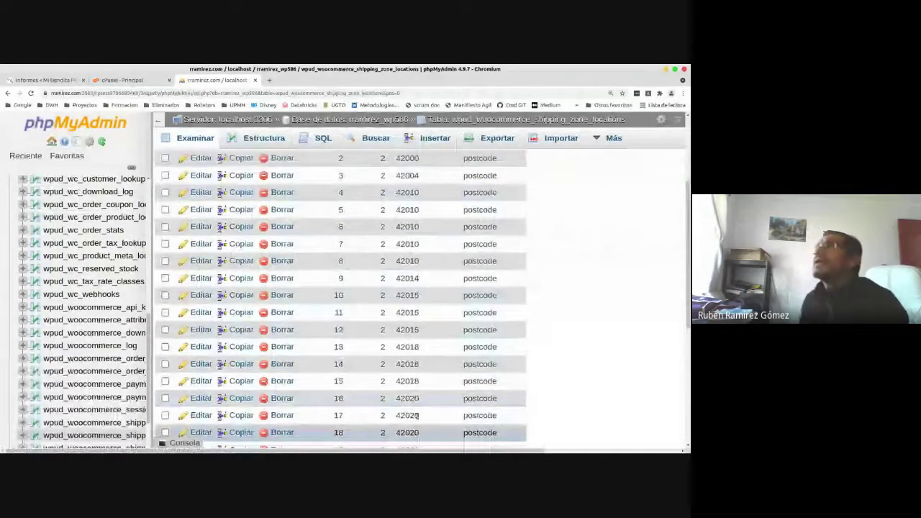
scroll(431, 202, up, 1)
scroll(430, 201, up, 2)
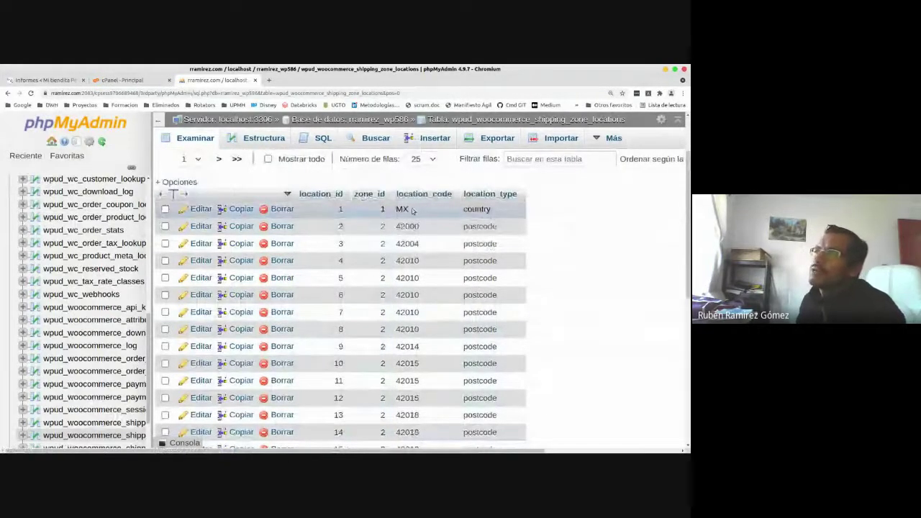
drag(397, 209, 410, 212)
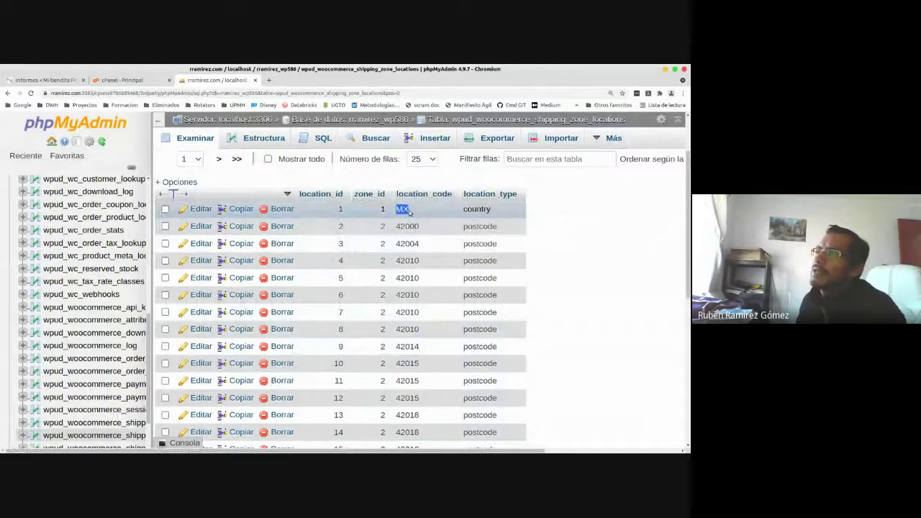
click(414, 214)
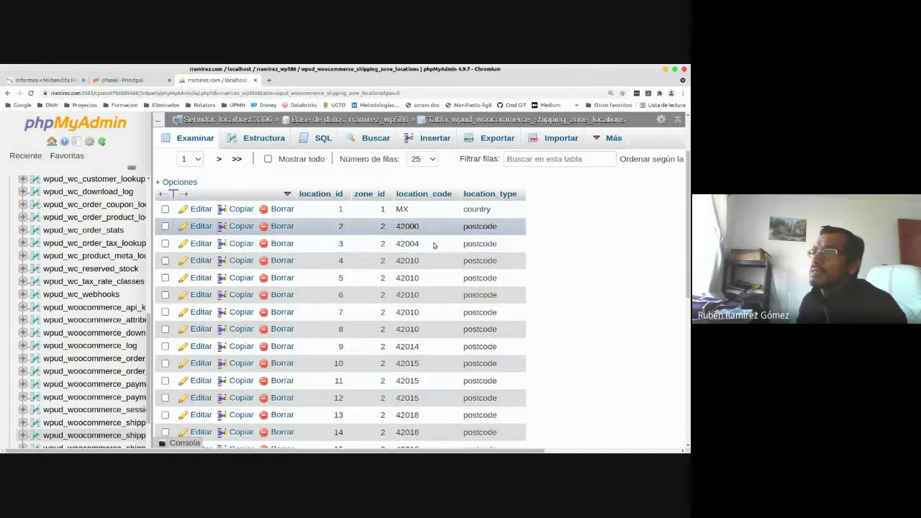
scroll(432, 392, up, 1)
scroll(432, 392, down, 3)
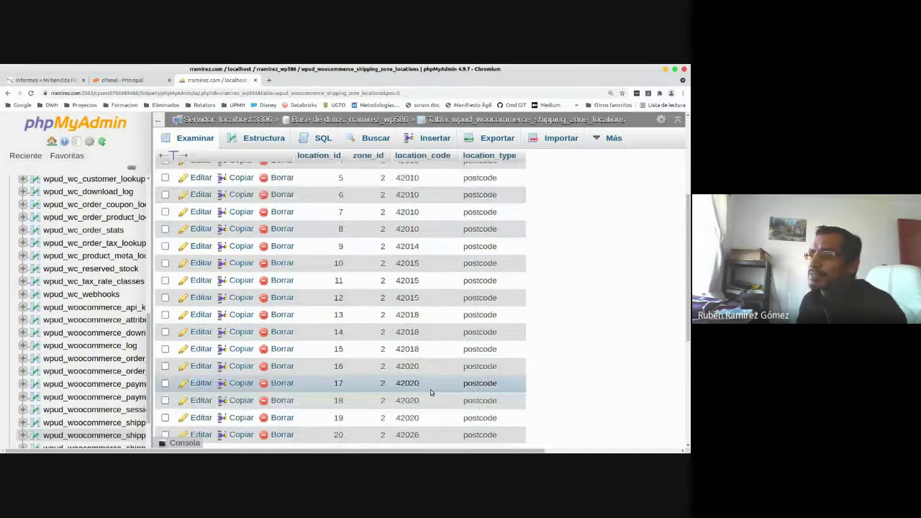
scroll(432, 392, down, 5)
click(198, 394)
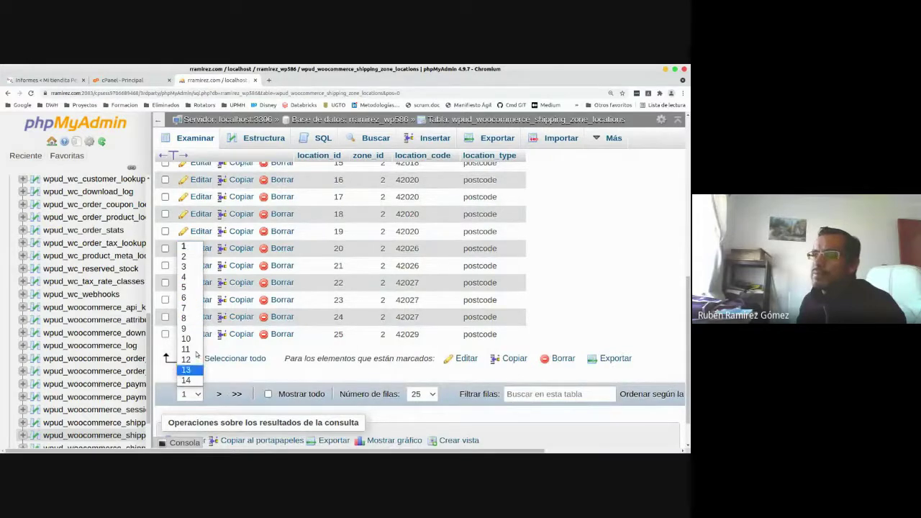
click(622, 319)
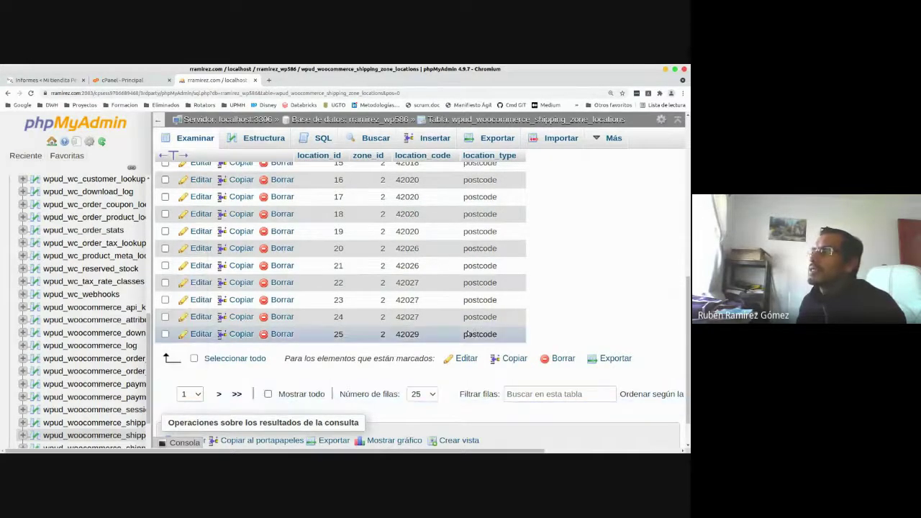
scroll(463, 344, up, 2)
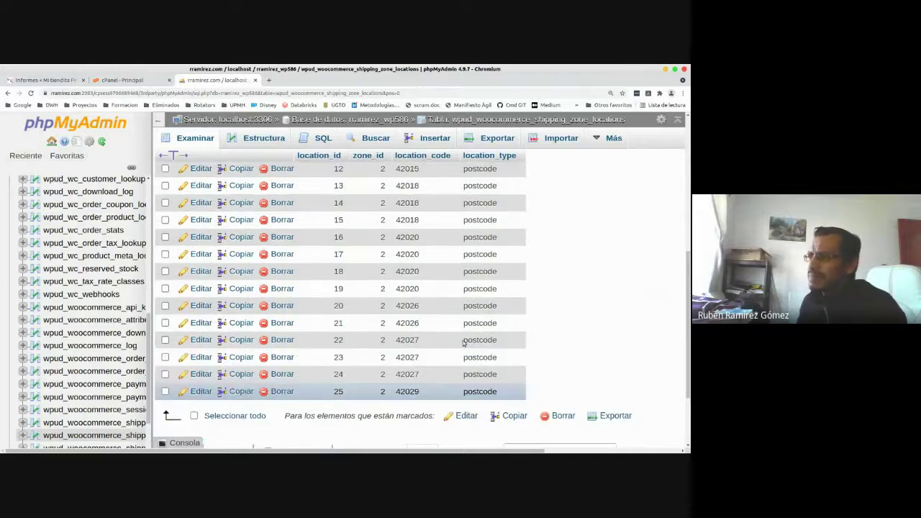
scroll(463, 343, up, 5)
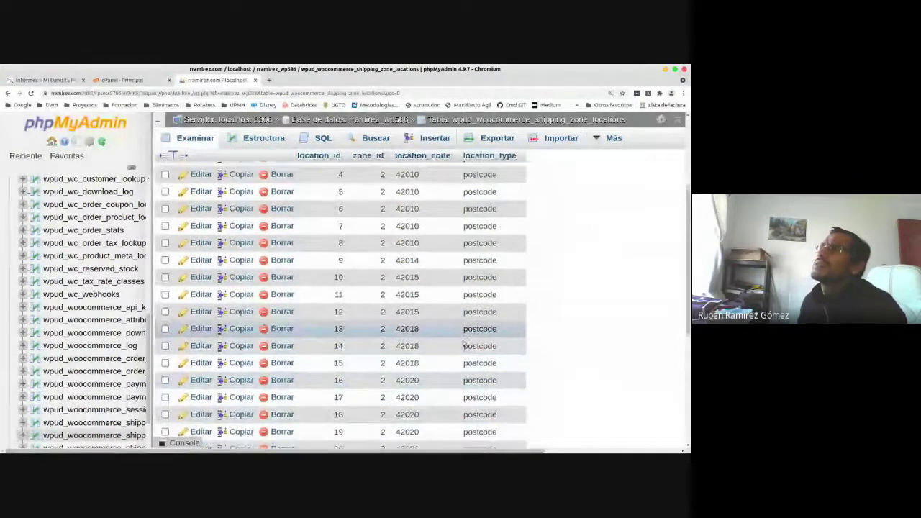
scroll(463, 344, up, 2)
scroll(462, 343, down, 3)
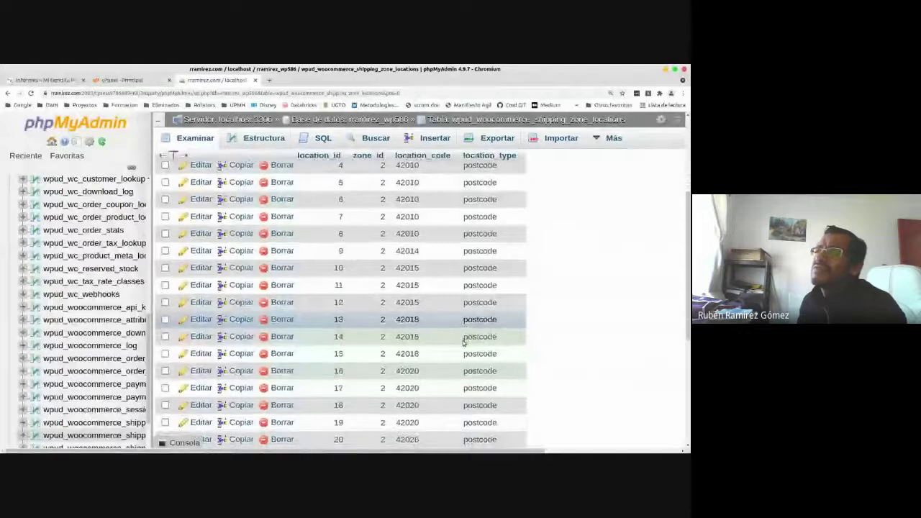
scroll(463, 343, up, 5)
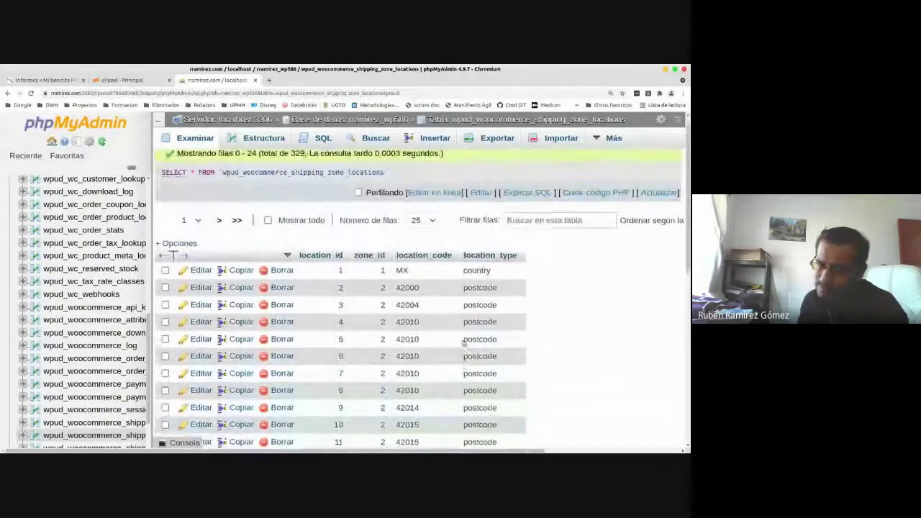
scroll(463, 343, up, 1)
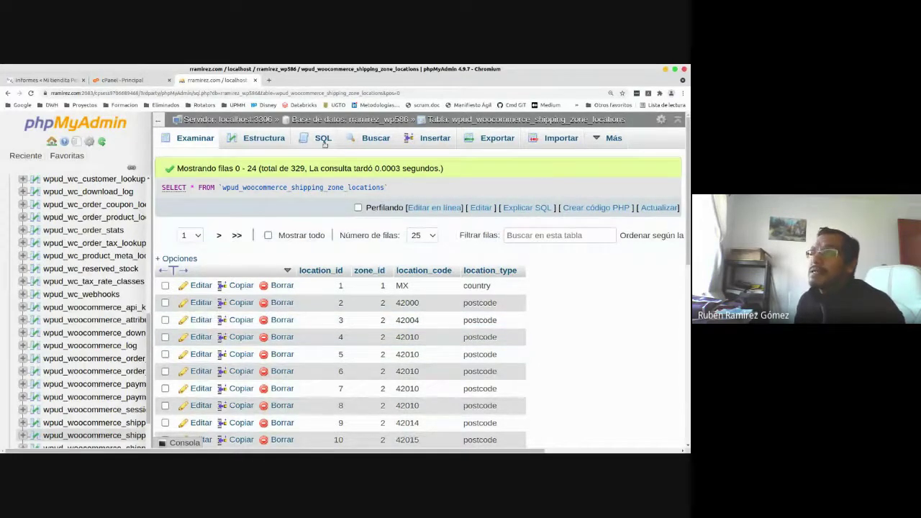
- Open the SQL editor for wpud_woocommerce_shipping_zone_locations and select its SELECT * ... WHERE 1 query
click(324, 139)
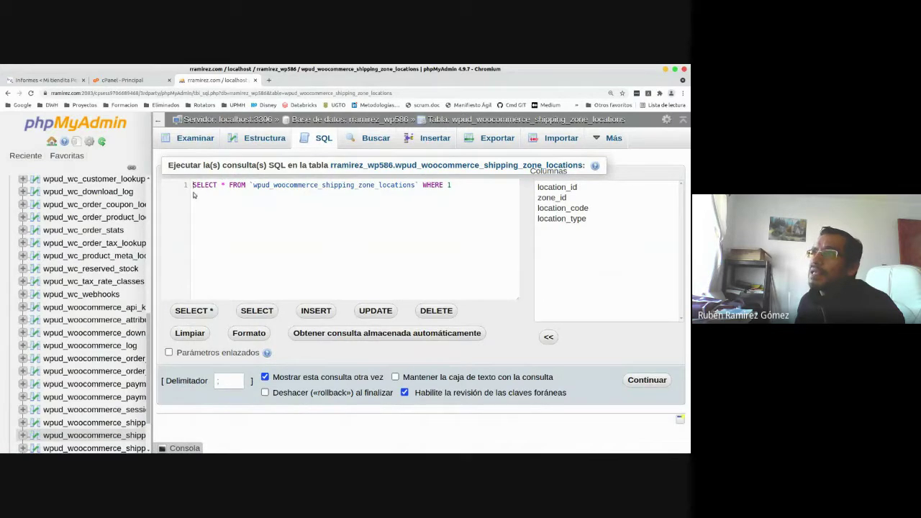
drag(193, 185, 475, 187)
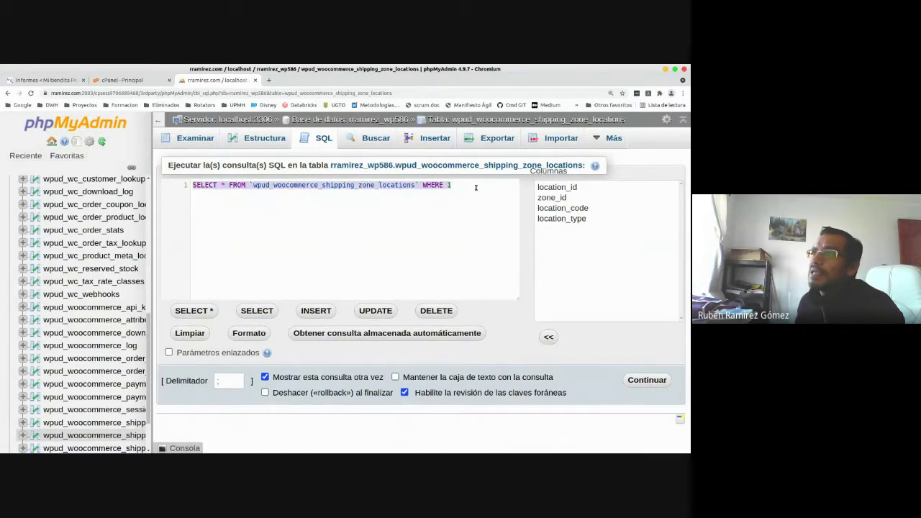
click(259, 221)
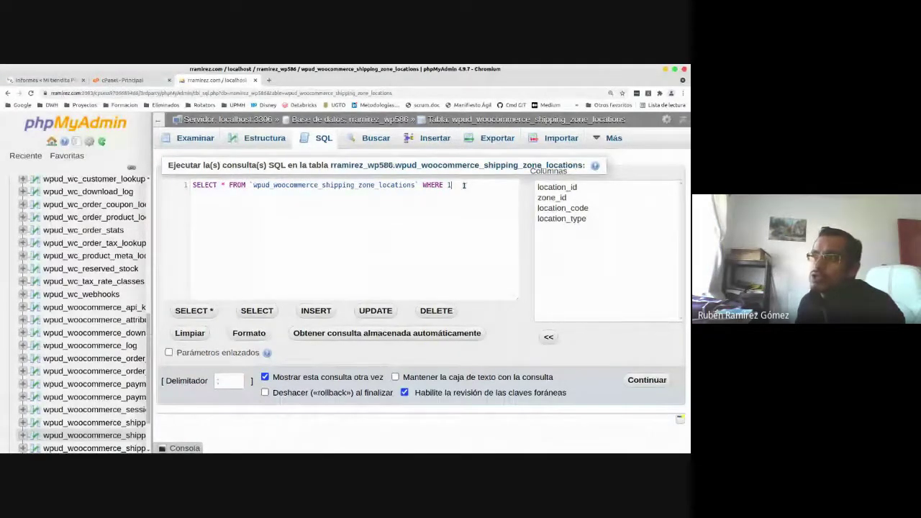
drag(465, 185, 190, 186)
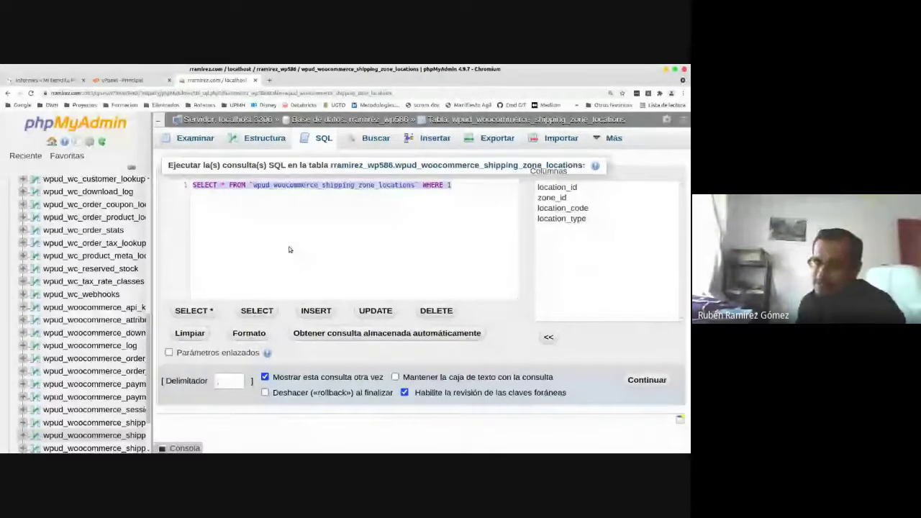
click(290, 250)
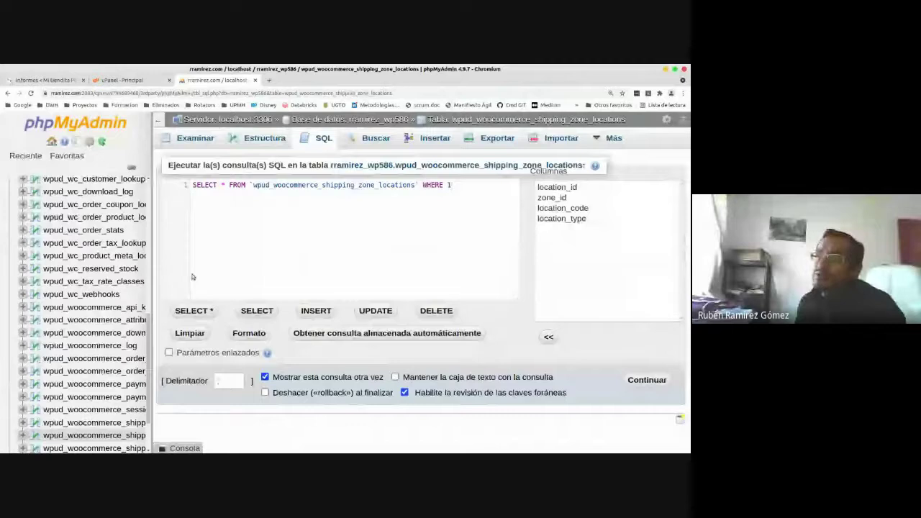
scroll(141, 252, up, 10)
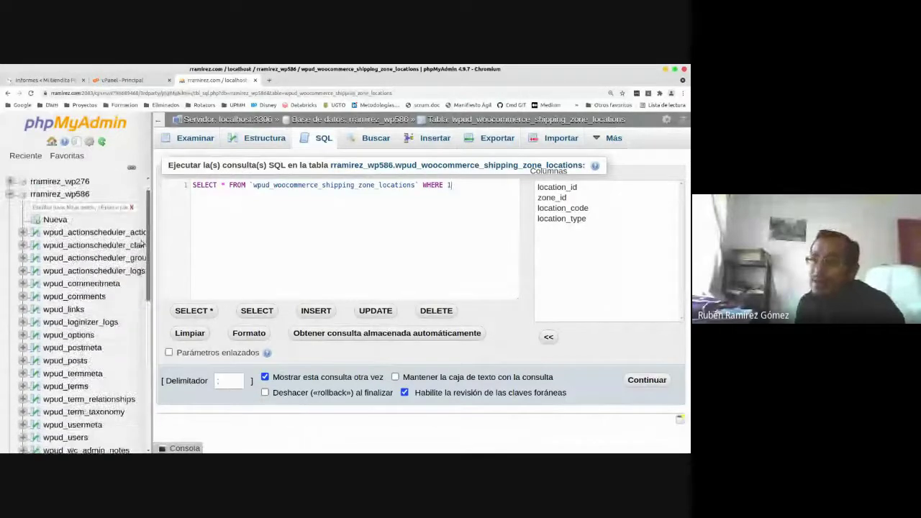
scroll(141, 274, down, 5)
scroll(142, 310, up, 5)
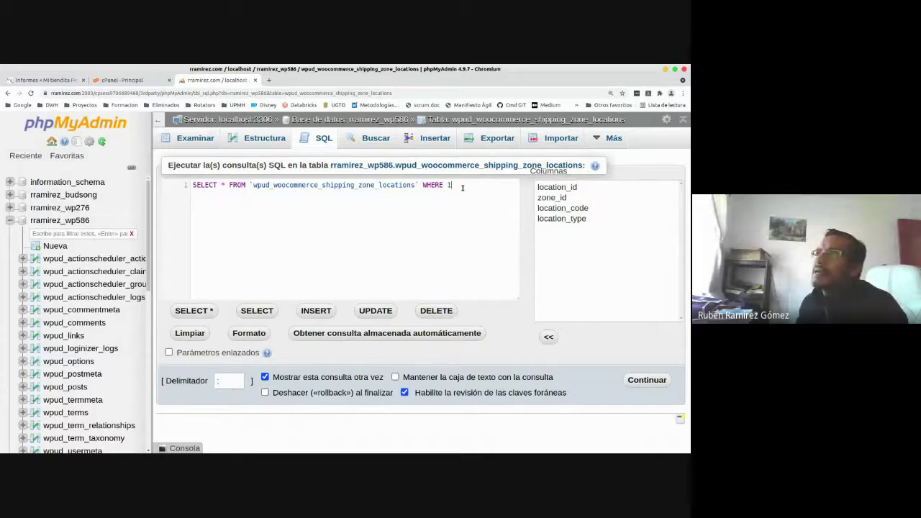
triple_click(194, 190)
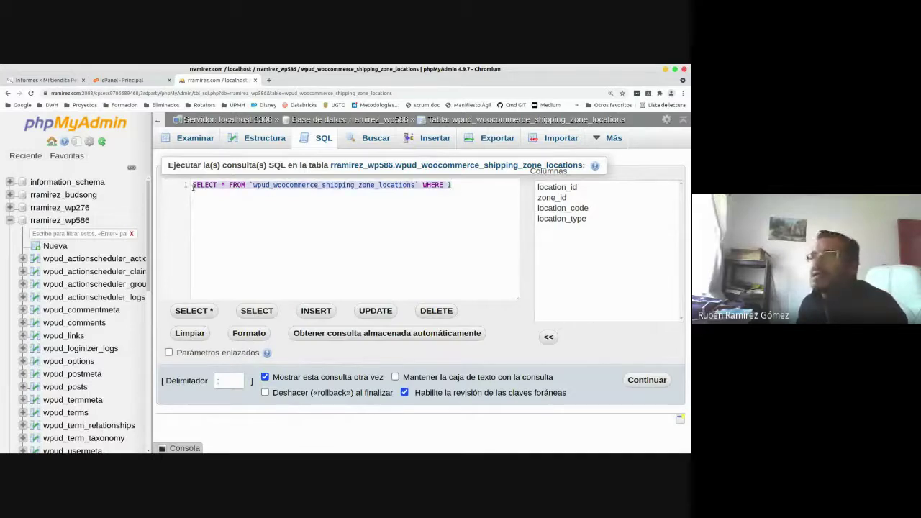
click(262, 219)
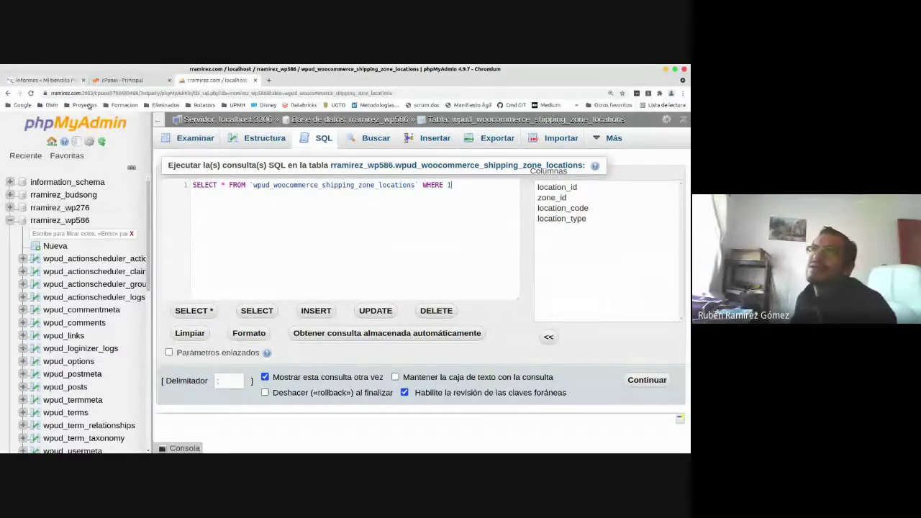
- Check the customer reports tab, return to phpMyAdmin SQL, and reset zoom with Ctrl+0
click(76, 80)
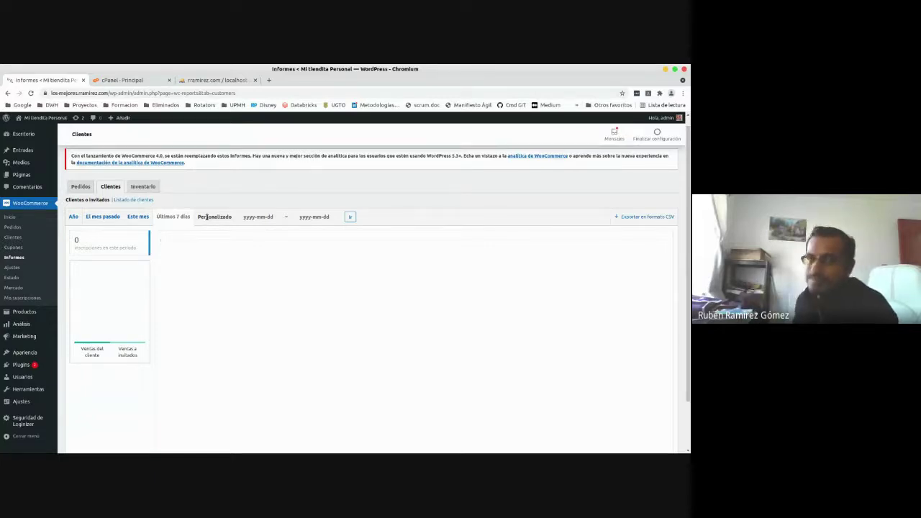
click(216, 80)
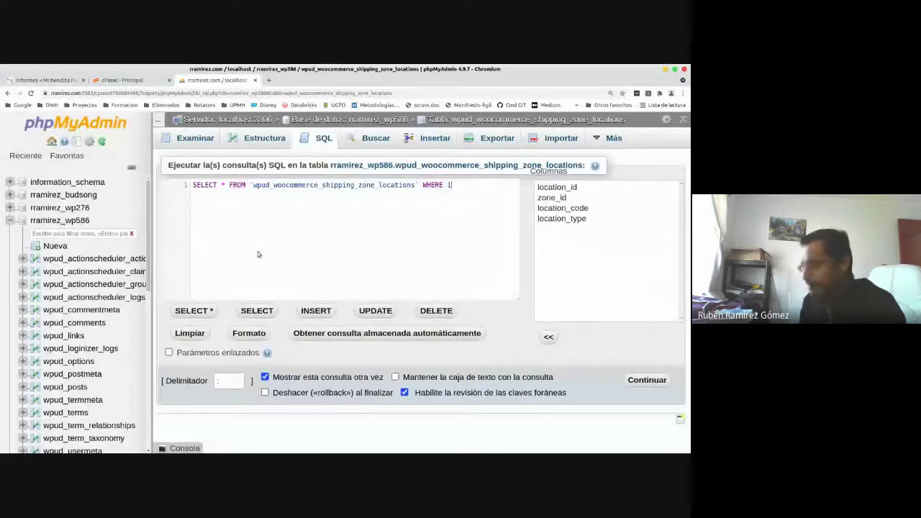
key(ctrl+0)
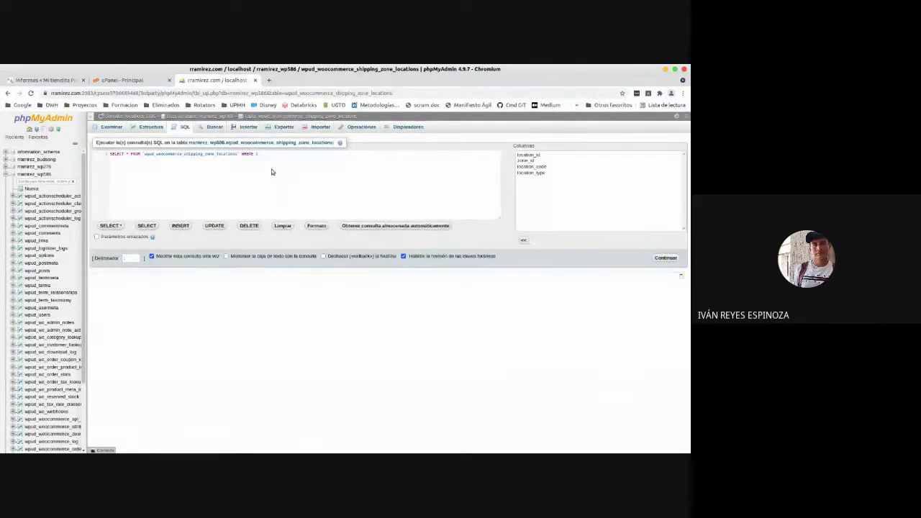
drag(264, 154, 85, 157)
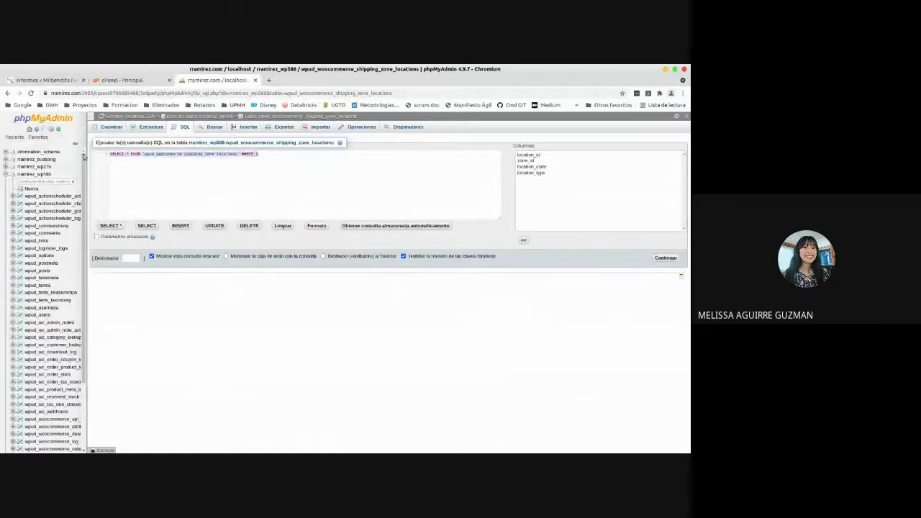
click(152, 162)
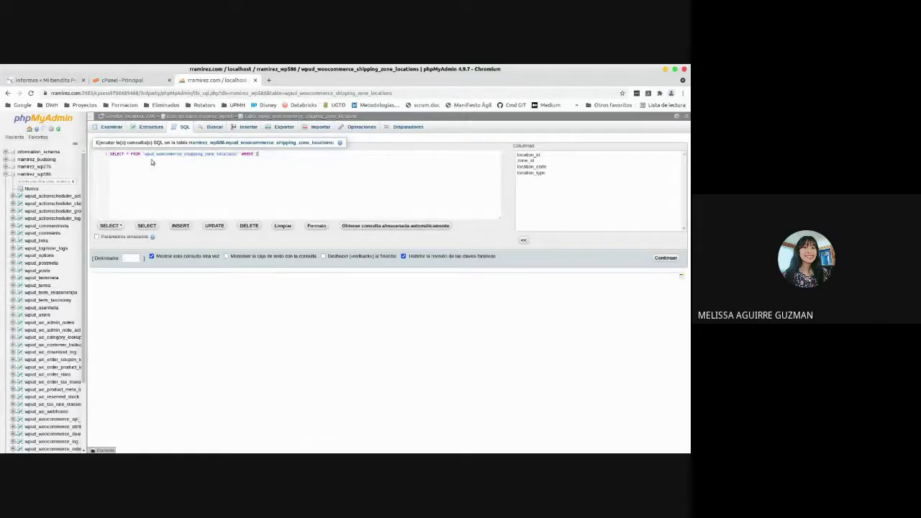
- Close the phpMyAdmin and cPanel tabs and open WooCommerce Ajustes on the General tab
click(256, 82)
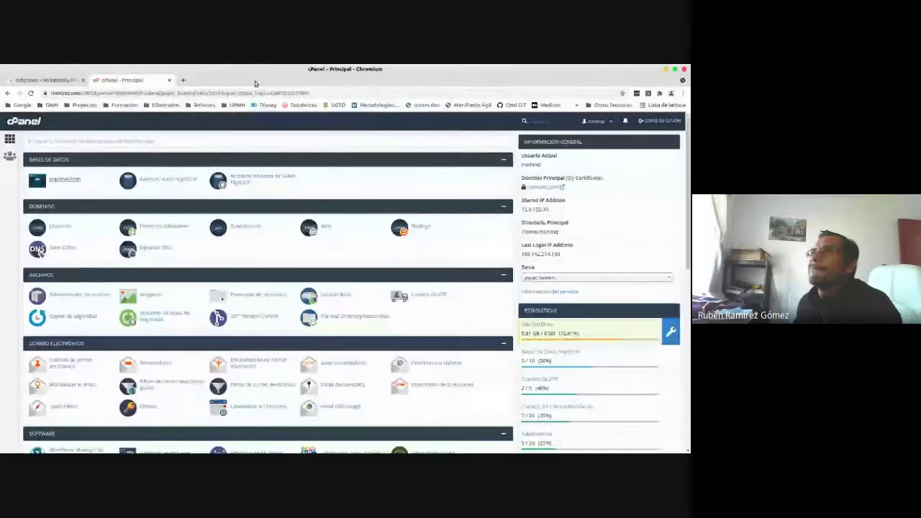
click(169, 80)
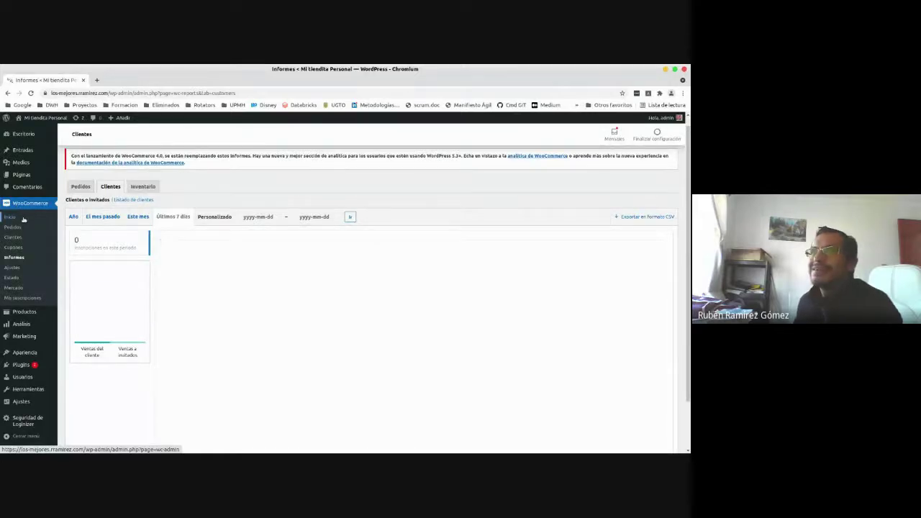
click(24, 267)
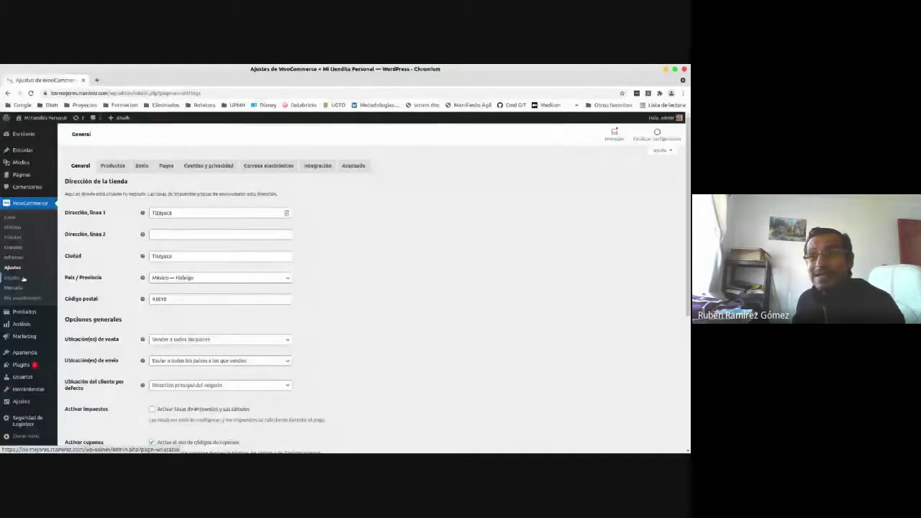
mouse_move(37, 327)
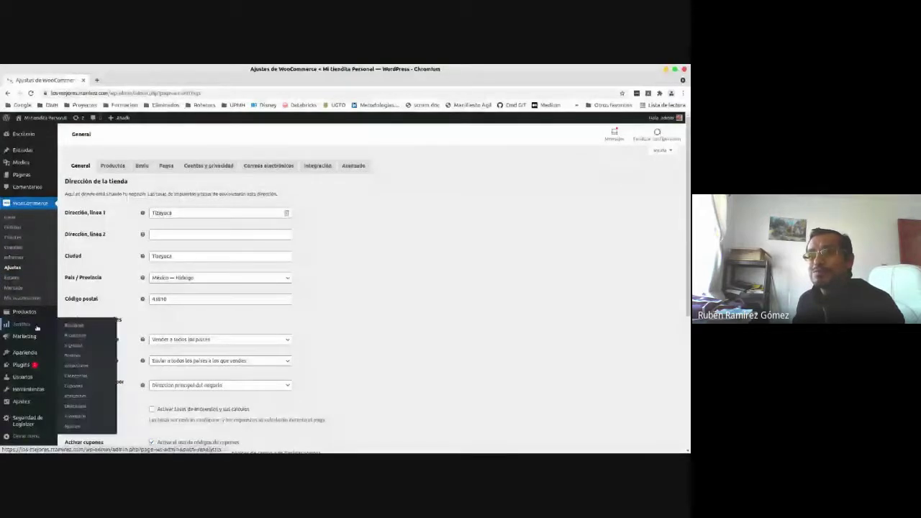
- Open Análisis Productos sorted by Ventas netas and glance at the Gestión de pedidos slide
click(98, 338)
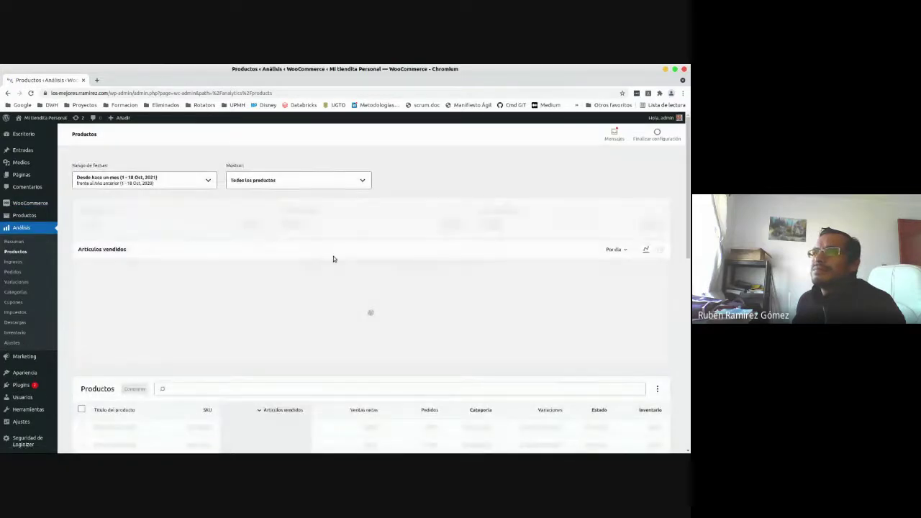
scroll(334, 259, down, 4)
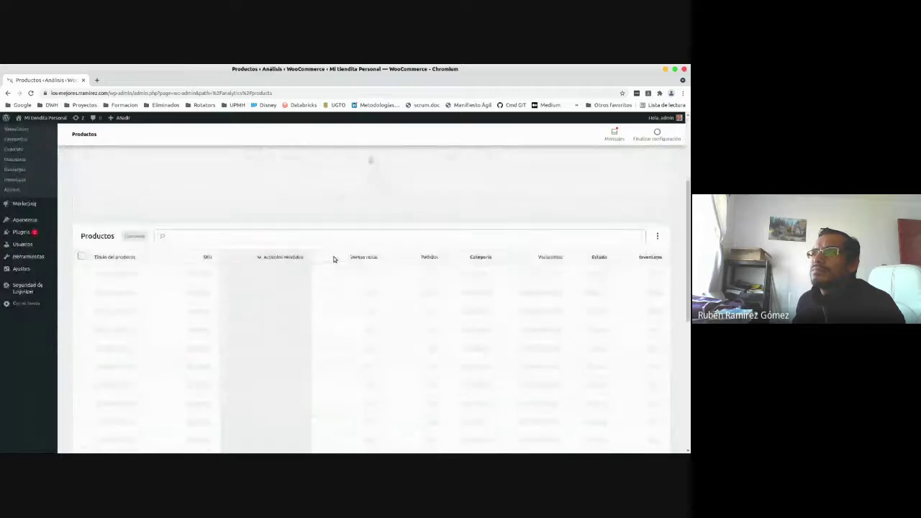
click(334, 257)
scroll(334, 258, down, 1)
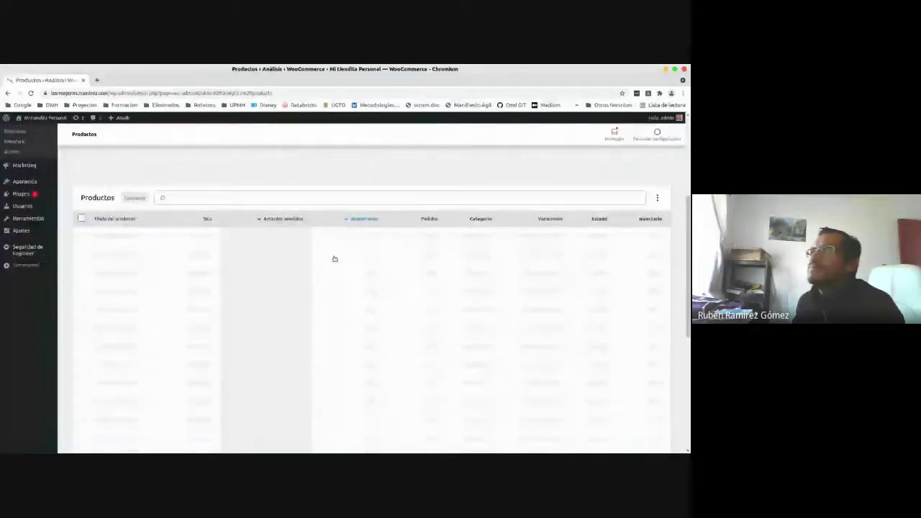
scroll(334, 259, up, 1)
scroll(334, 259, up, 4)
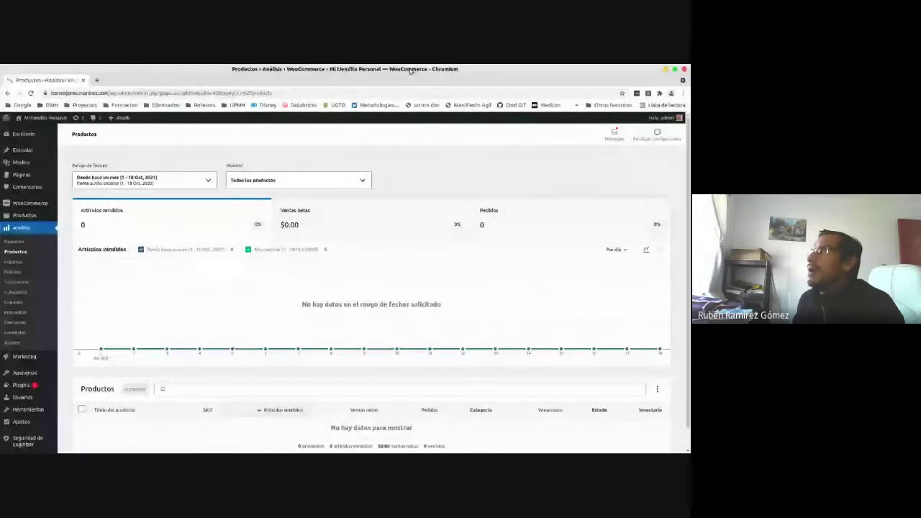
key(alt+Tab)
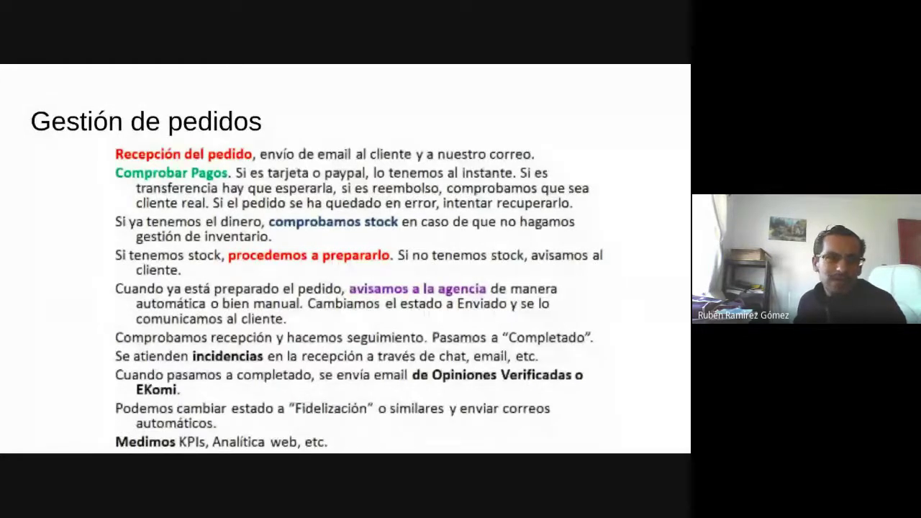
key(alt+Tab)
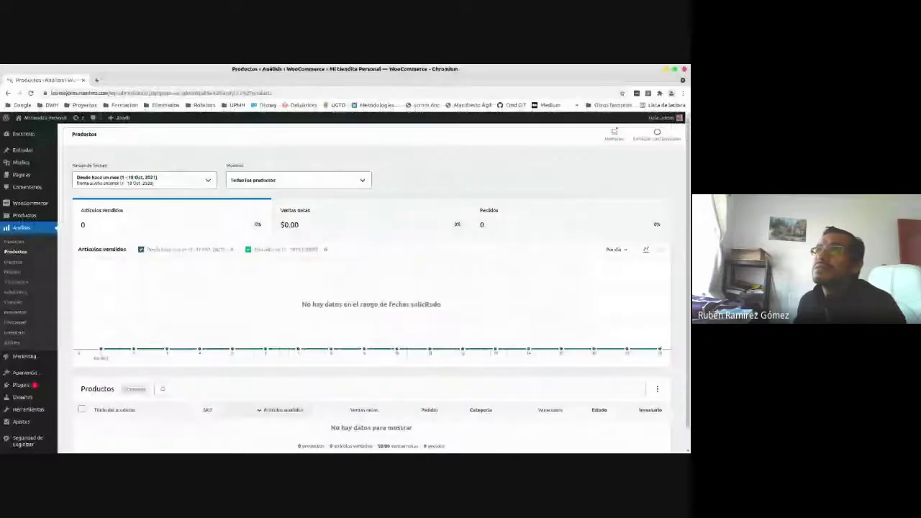
- In a new tab, load the main domain's cPanel redirect page and sign in
click(95, 80)
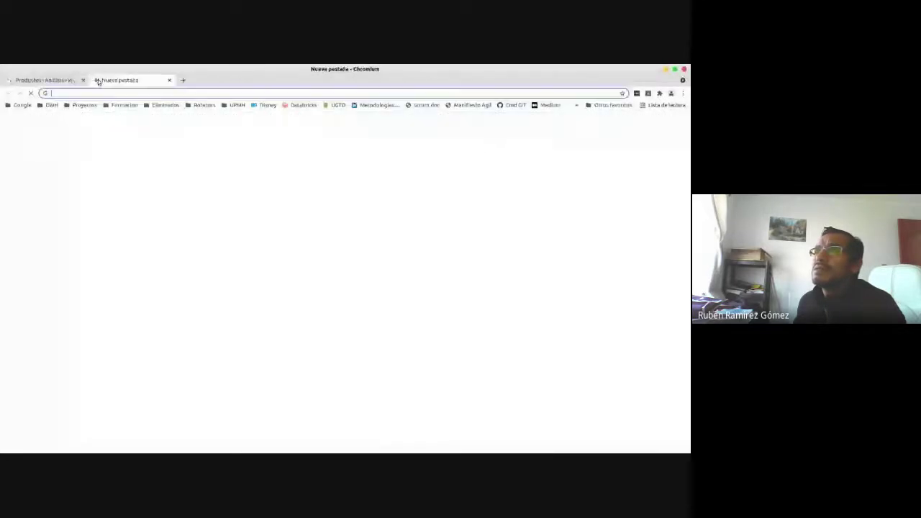
click(111, 93)
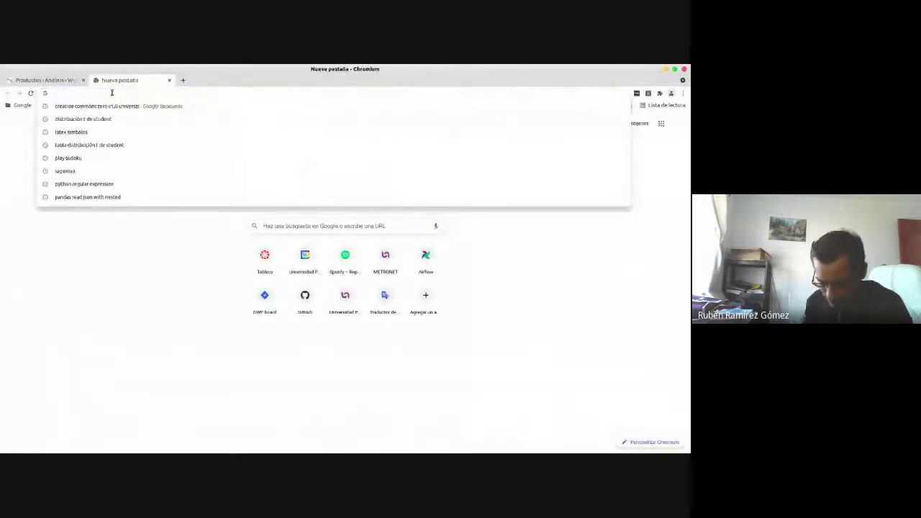
text(rrami)
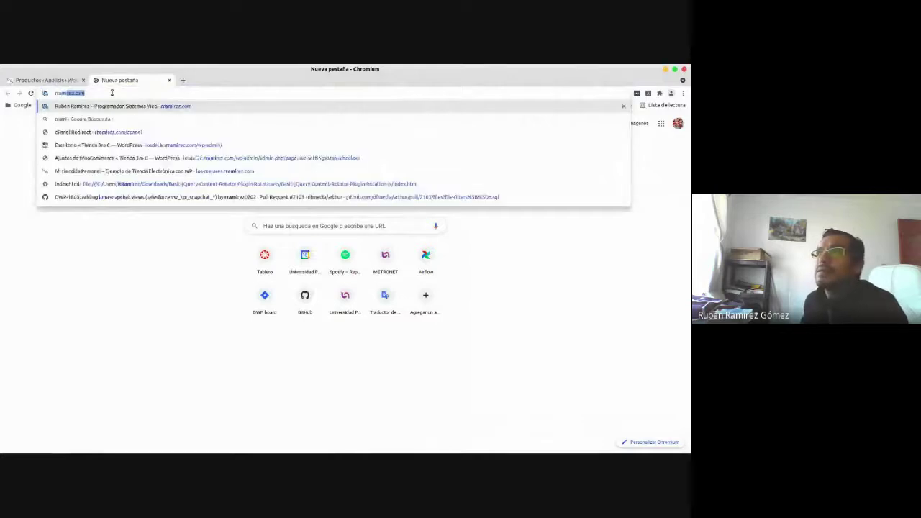
key(Down)
key(Down)
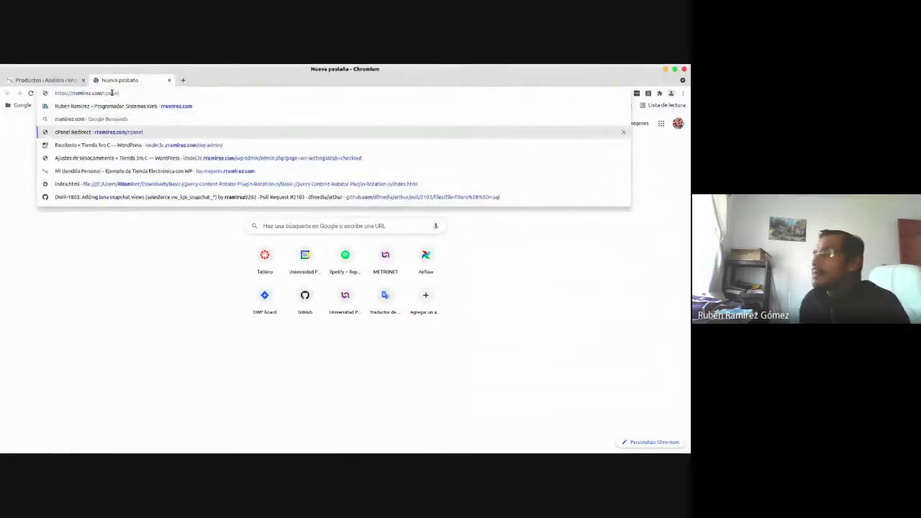
key(Return)
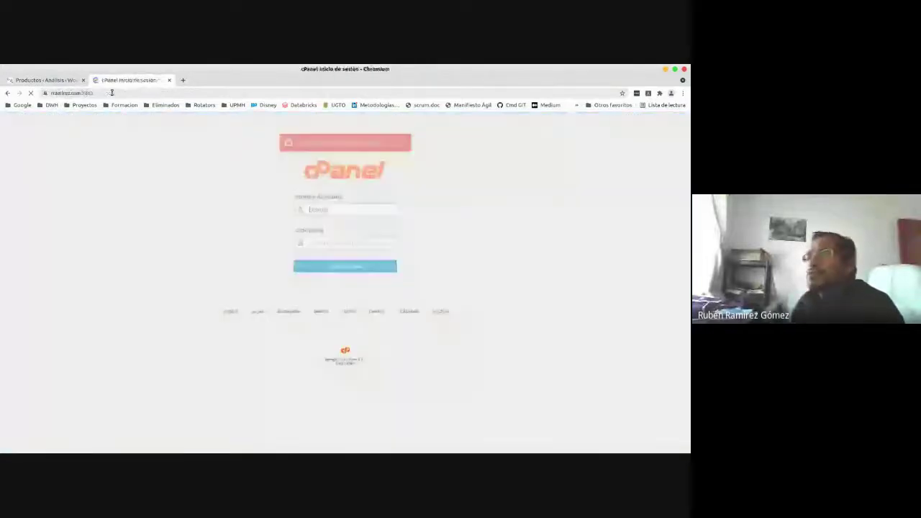
click(334, 267)
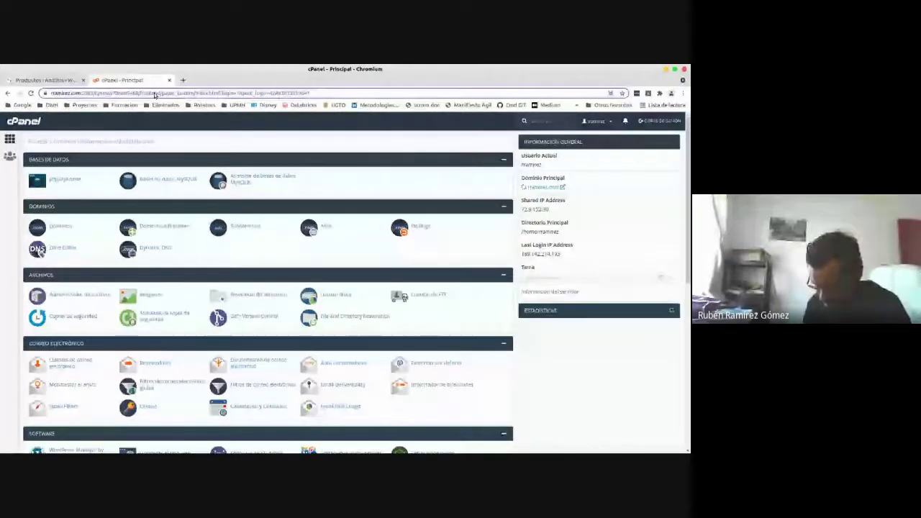
- Load the emprendedores-universitarios subdomain's cPanel redirect login page
click(155, 94)
text(emp)
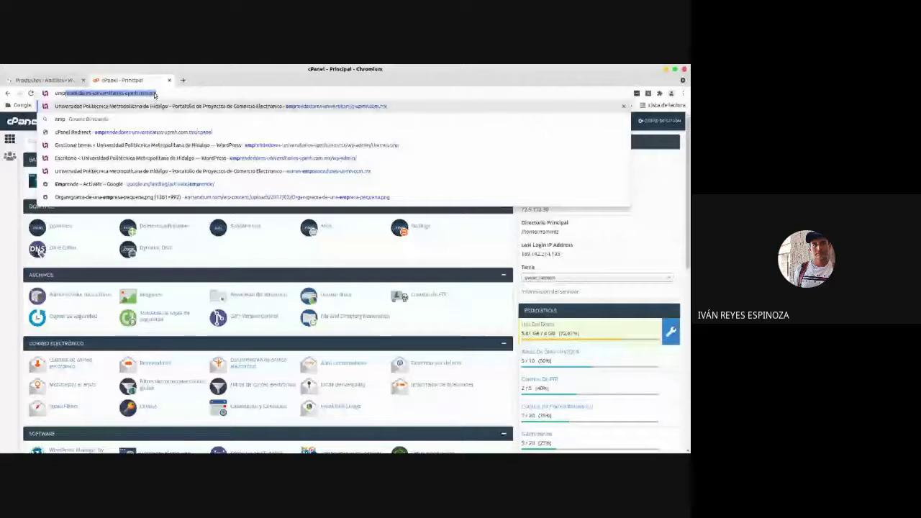
text(rend)
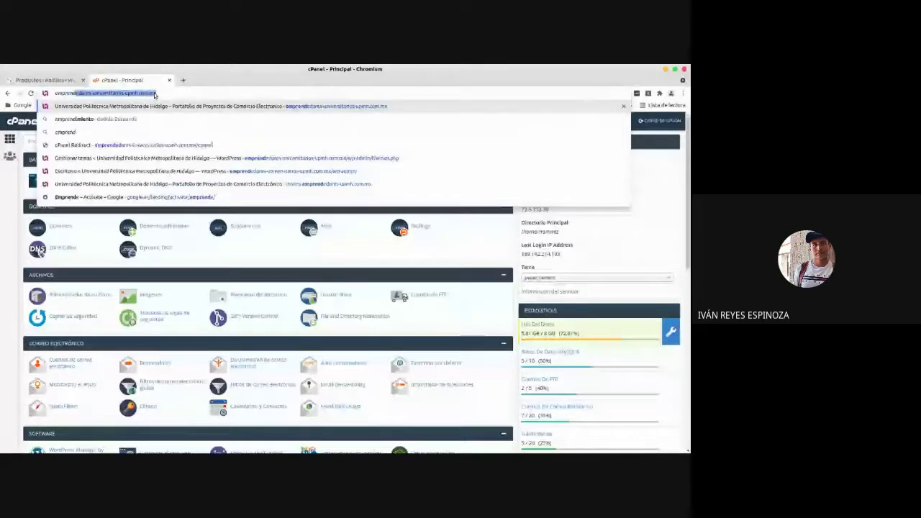
key(Right)
key(Down)
key(Down)
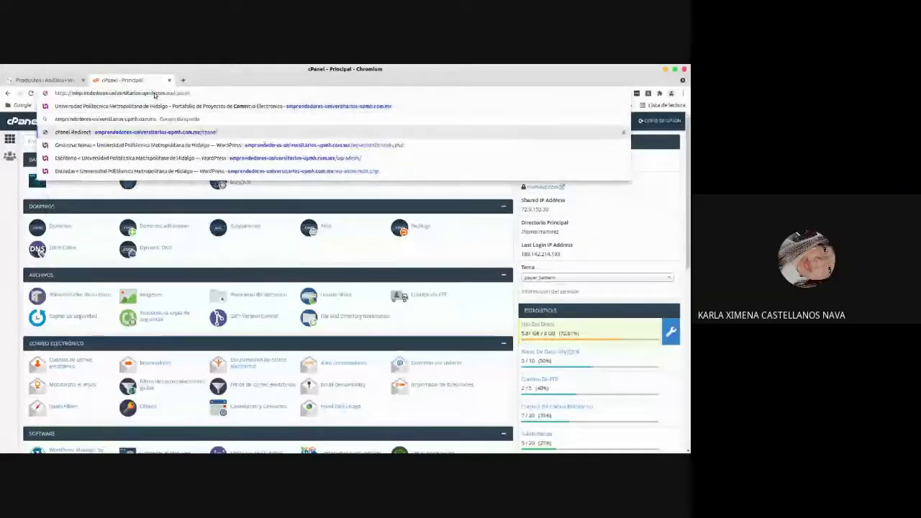
key(Return)
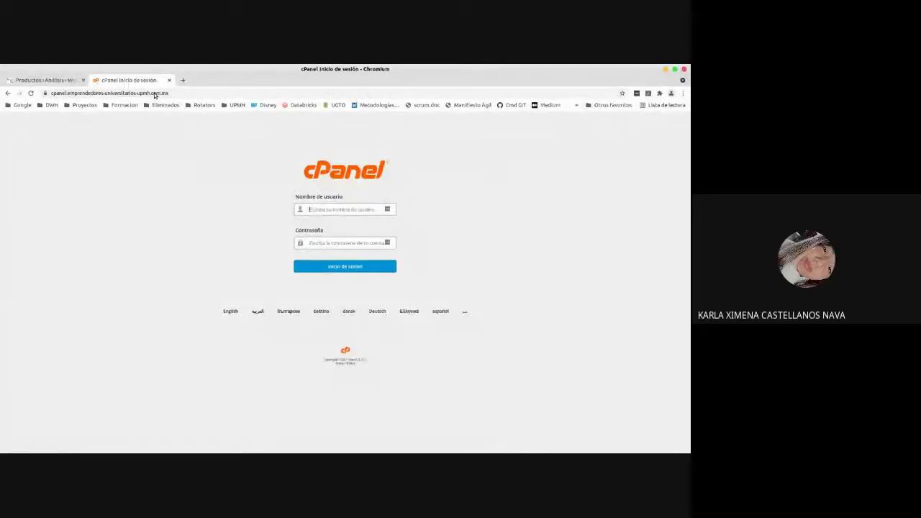
- Try signing in with the browser's saved username and password
click(339, 210)
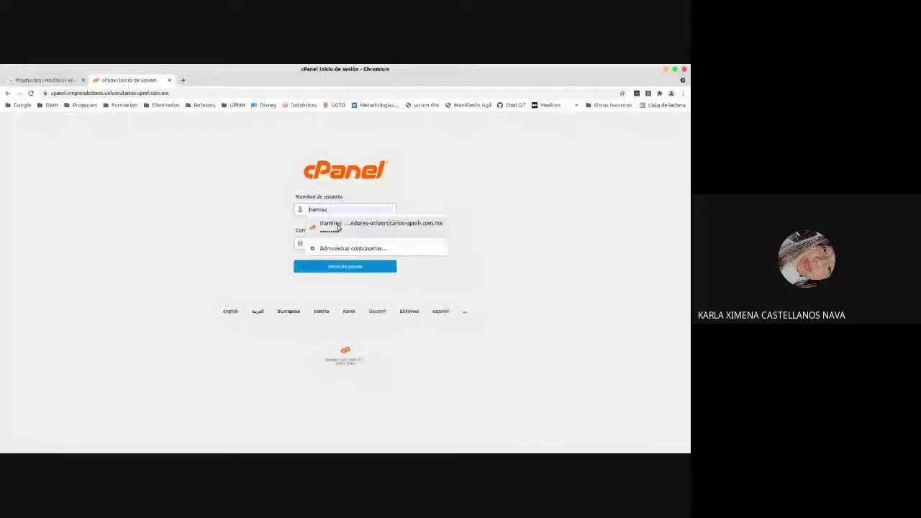
click(339, 227)
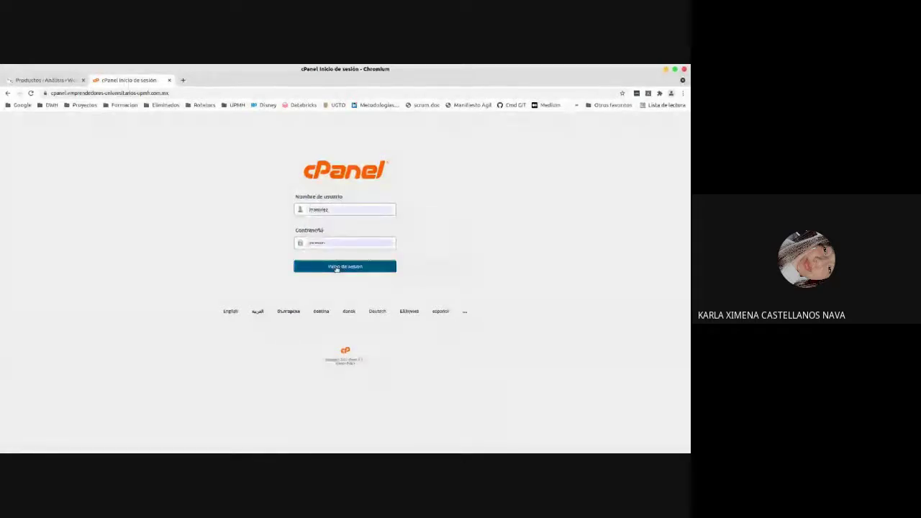
click(337, 268)
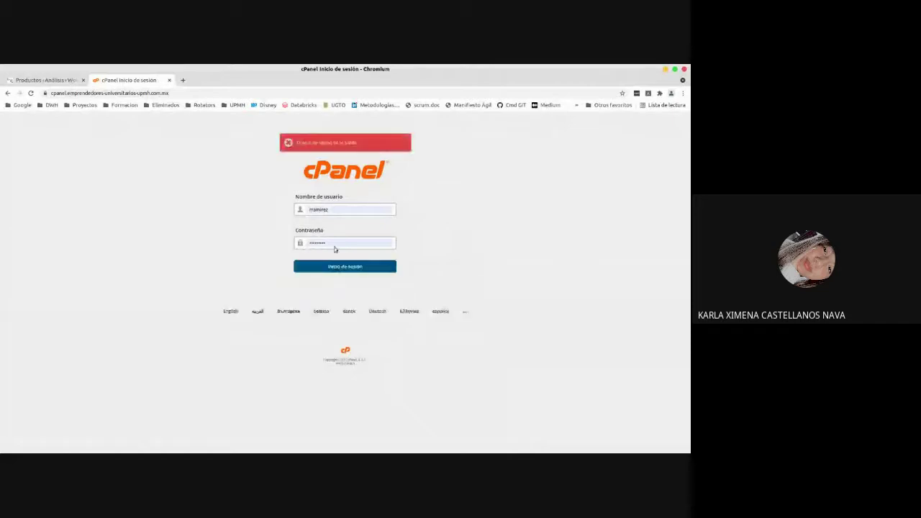
click(339, 208)
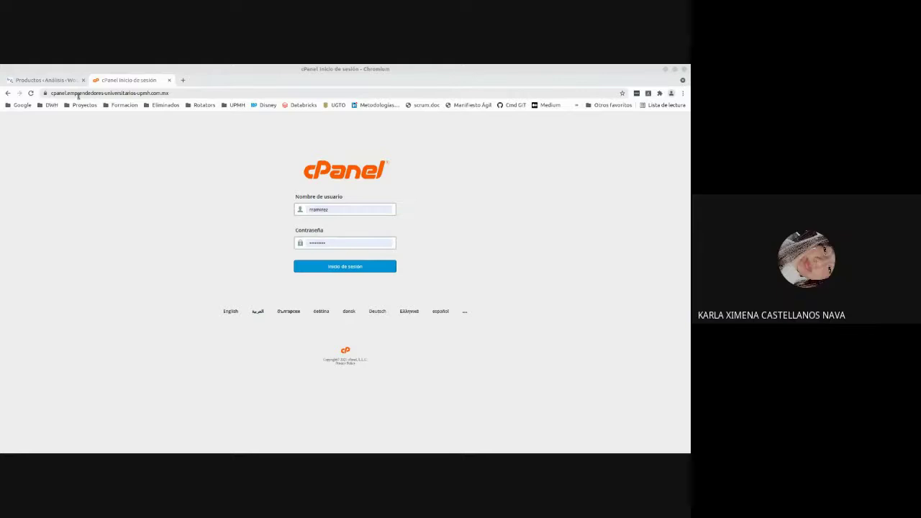
- Replace the username with the site's own username, clear the password, and switch to Thunderbird
click(366, 208)
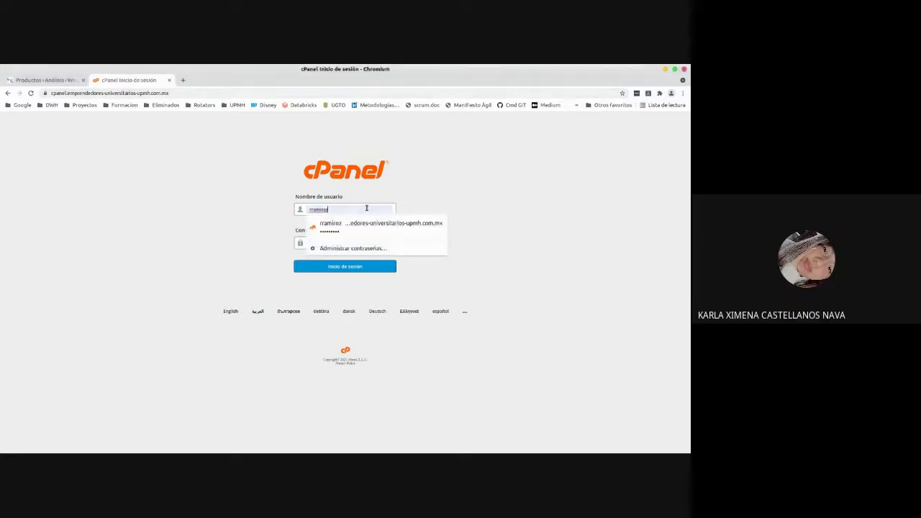
key(ctrl+a)
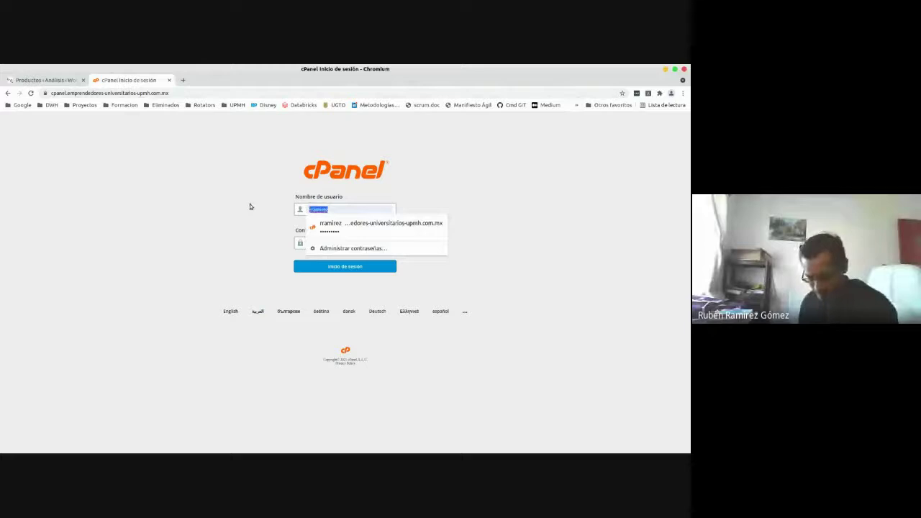
text(emprende)
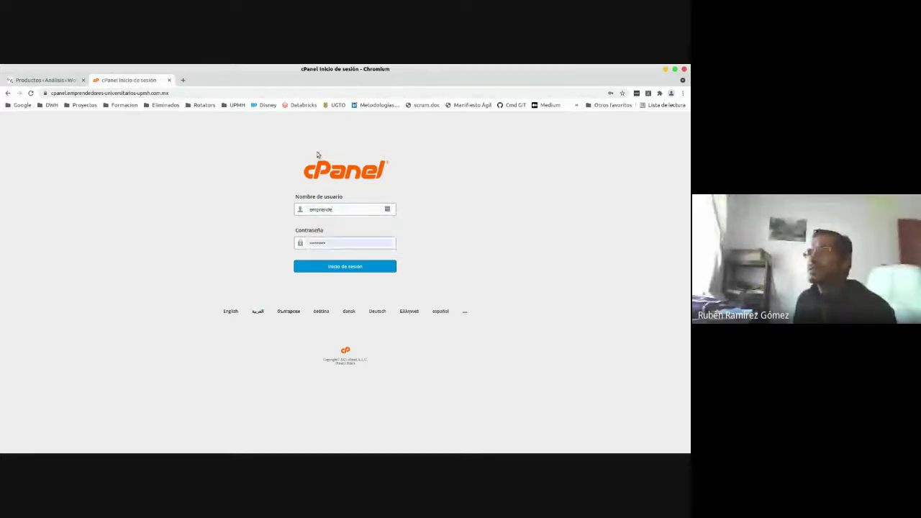
key(Tab)
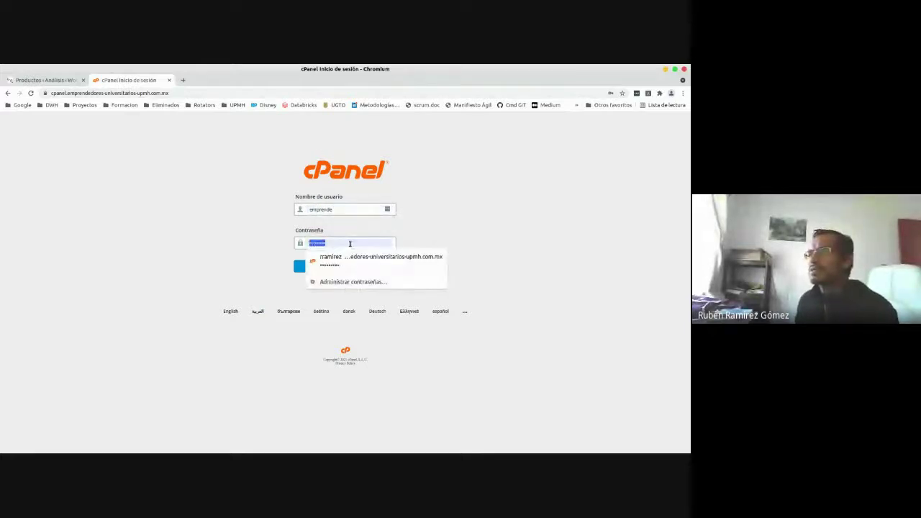
key(BackSpace)
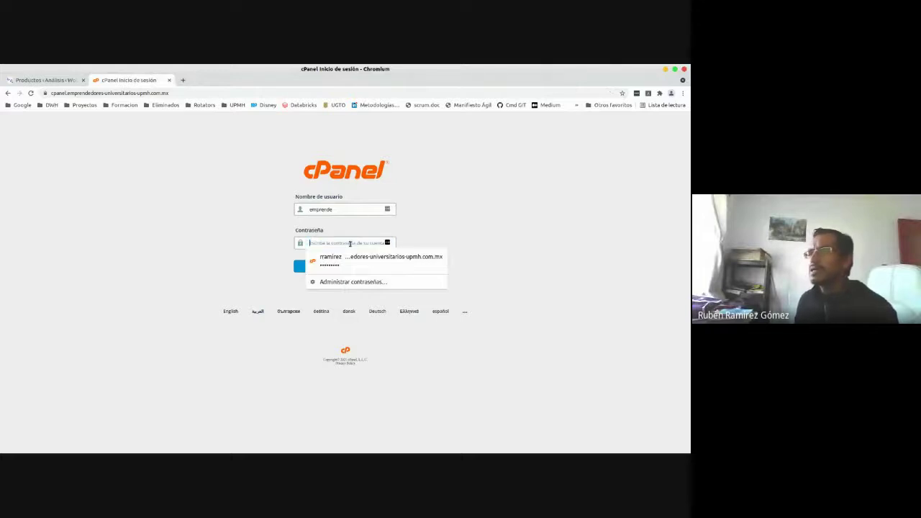
click(125, 187)
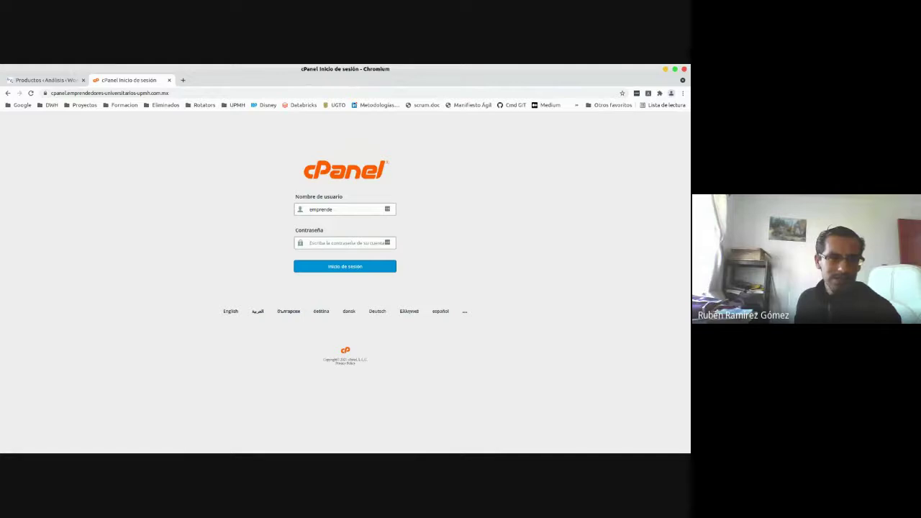
key(alt+Tab)
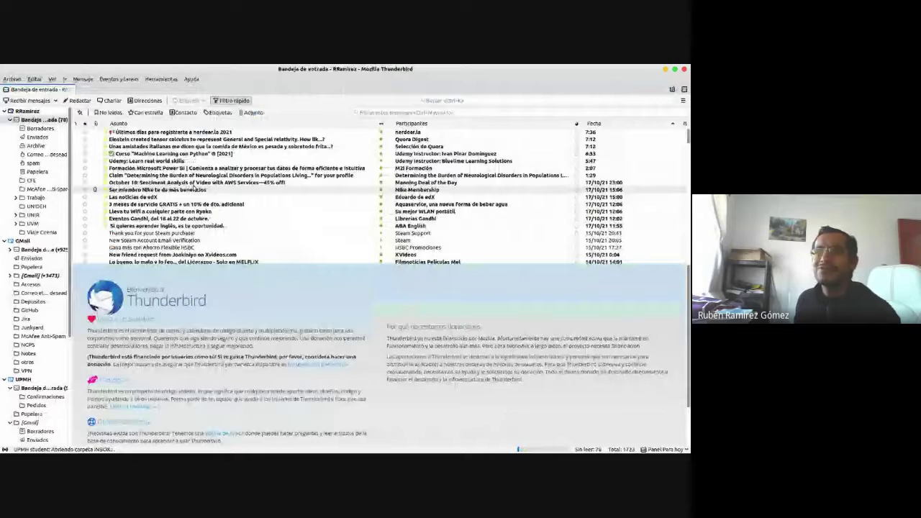
- Open the UPMH inbox and read the two Nueva instalación de WordPress emails
scroll(193, 188, down, 1)
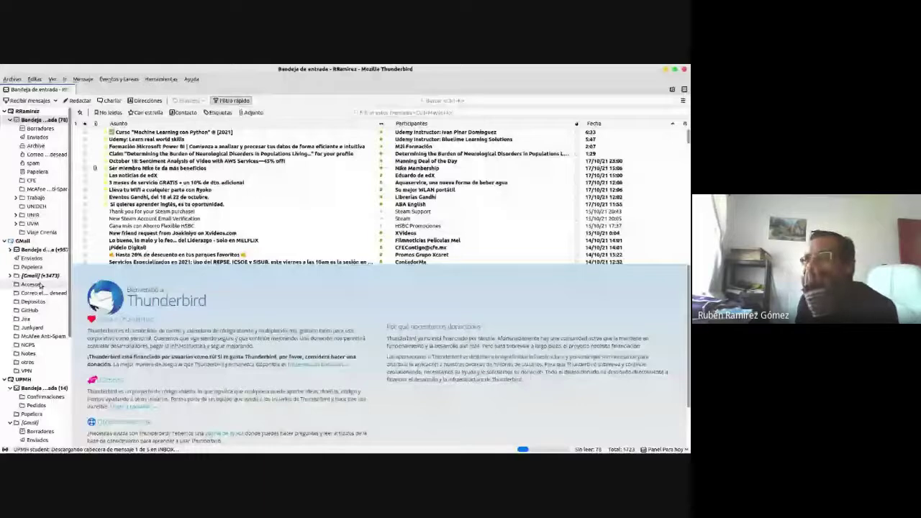
click(43, 388)
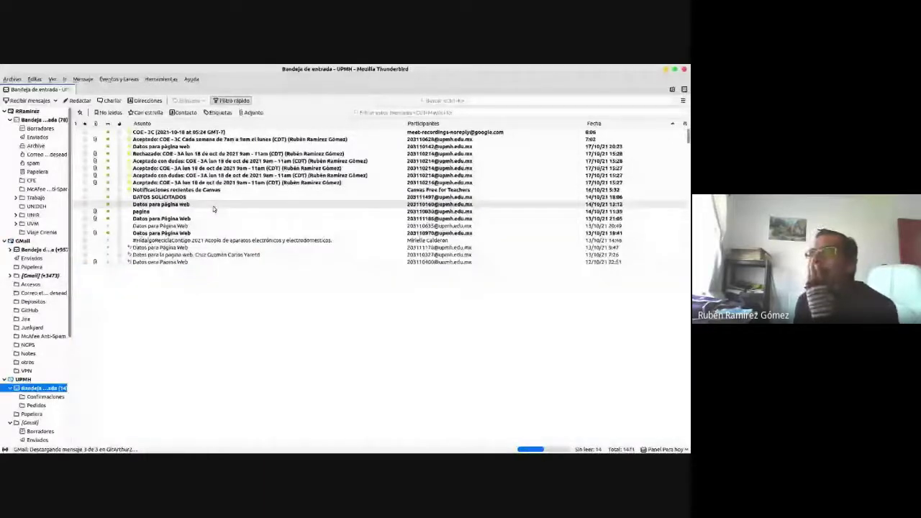
scroll(213, 209, down, 3)
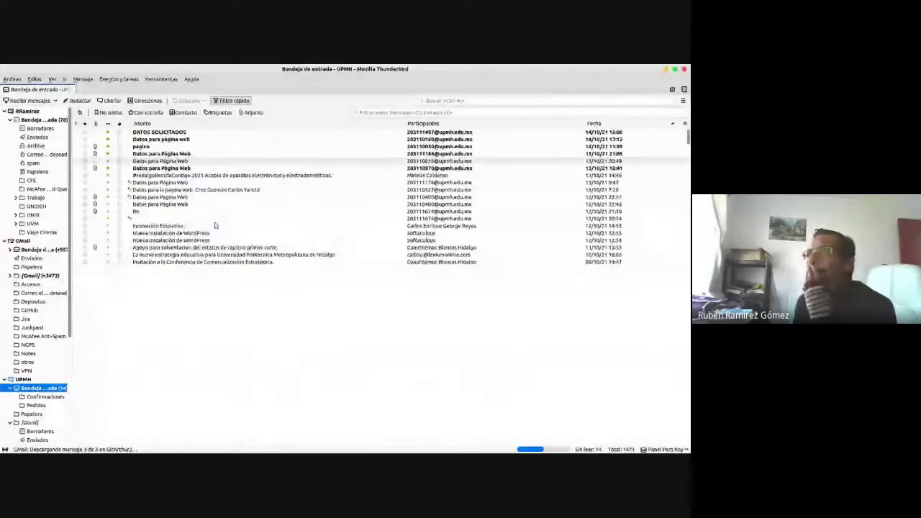
click(247, 233)
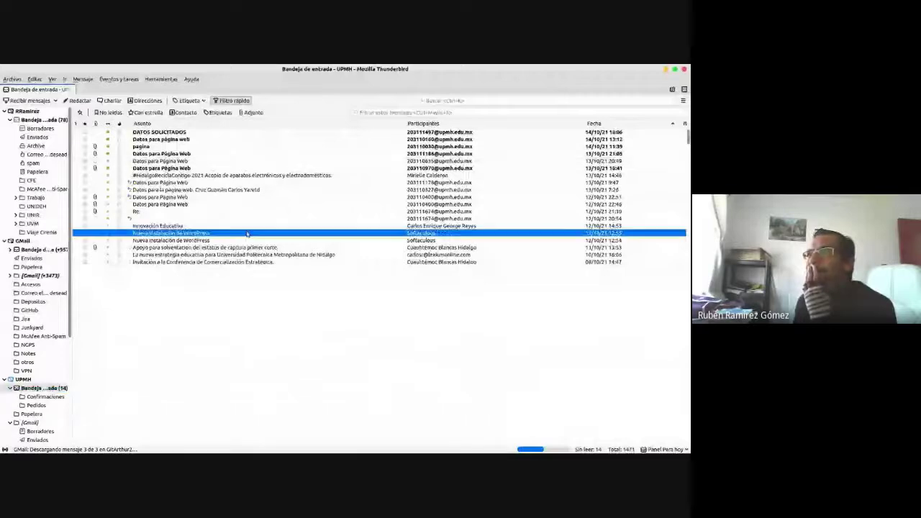
click(245, 240)
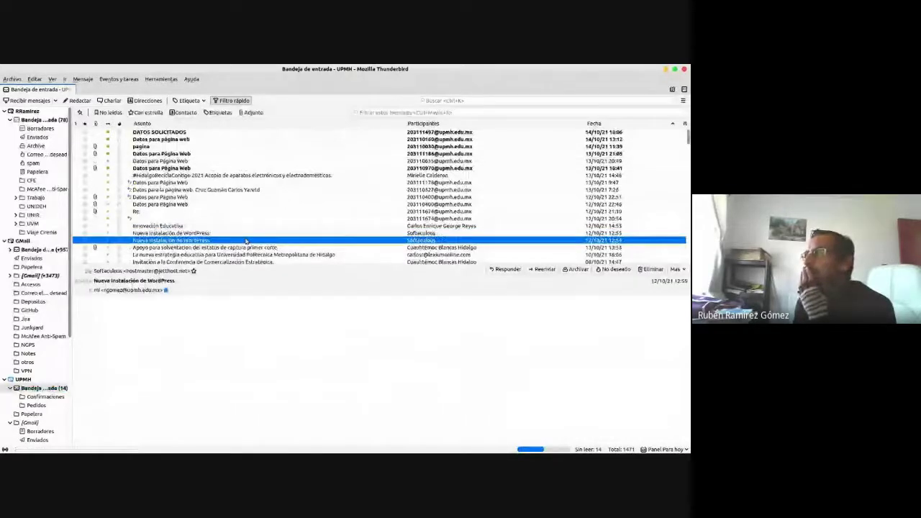
- Read the [Alfi] Datos de acceso and forwarded domain and hosting access-details emails, then return to Chromium
scroll(246, 240, down, 7)
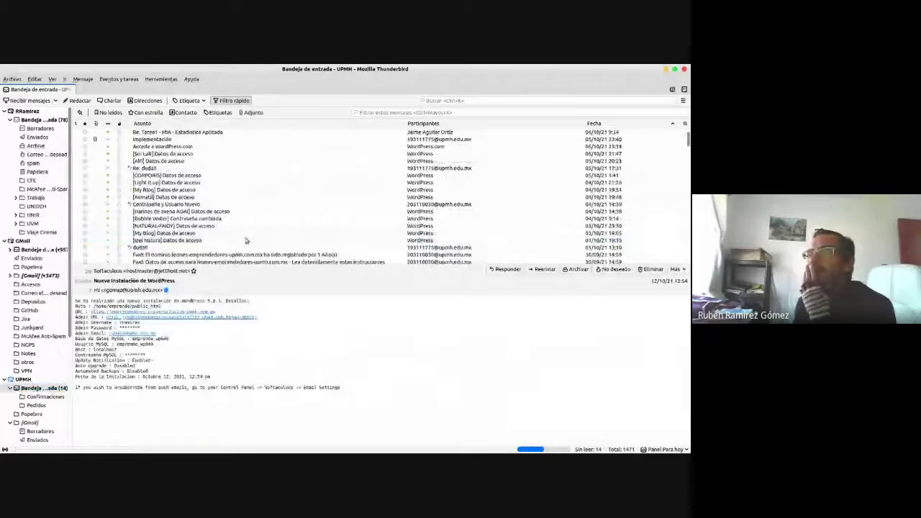
click(191, 161)
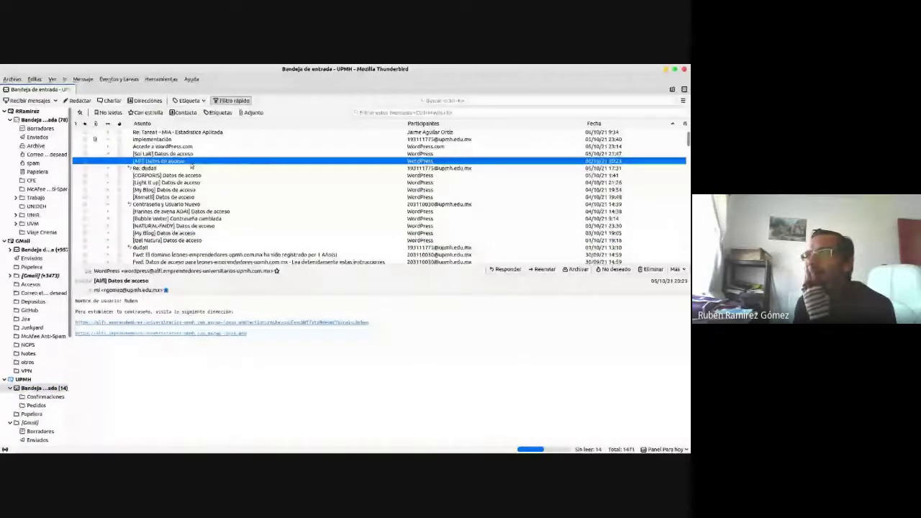
click(189, 254)
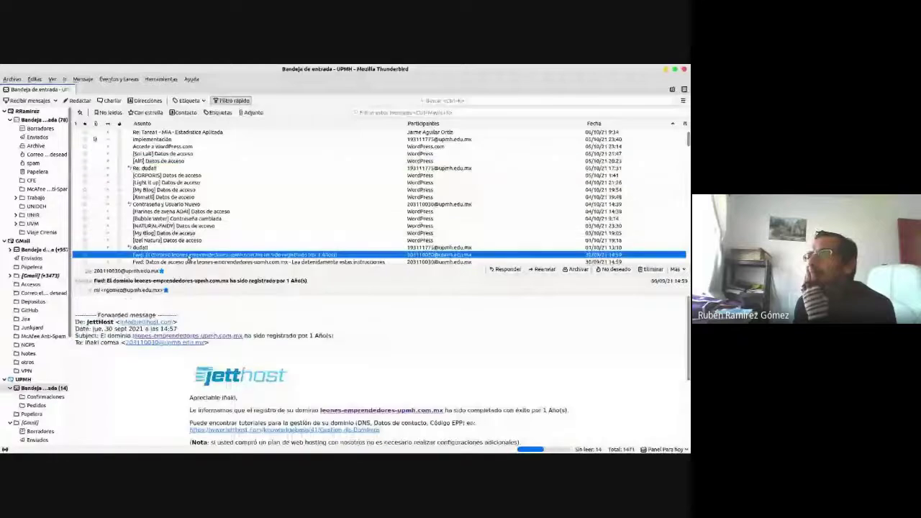
click(223, 262)
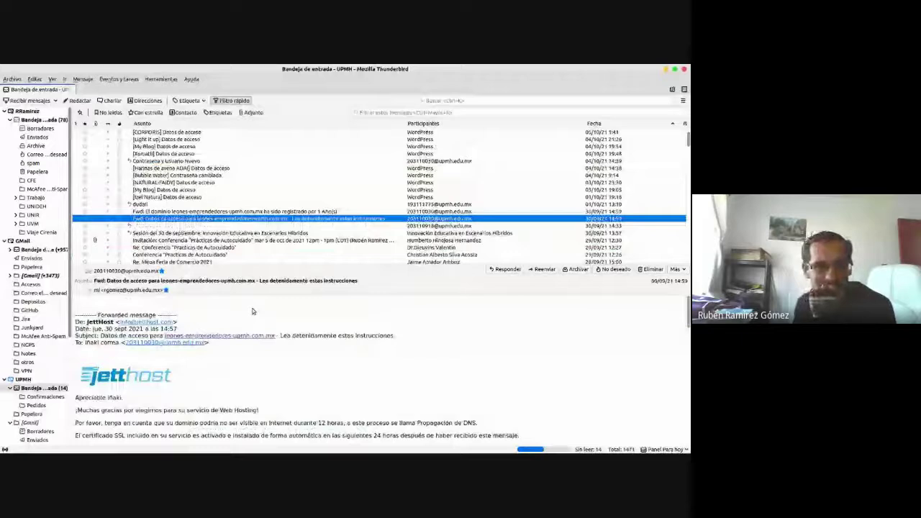
key(alt+Tab)
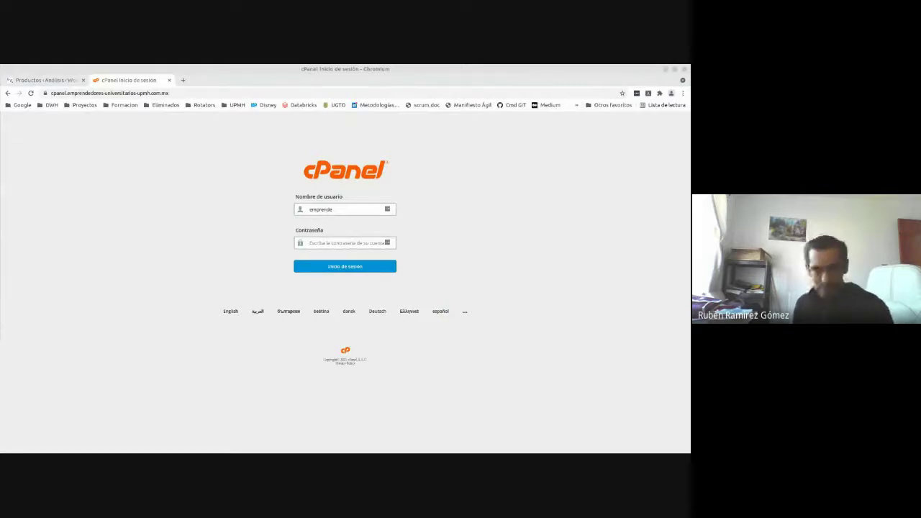
- Paste the saved account password into Contraseña and log in to the subdomain's cPanel
click(322, 242)
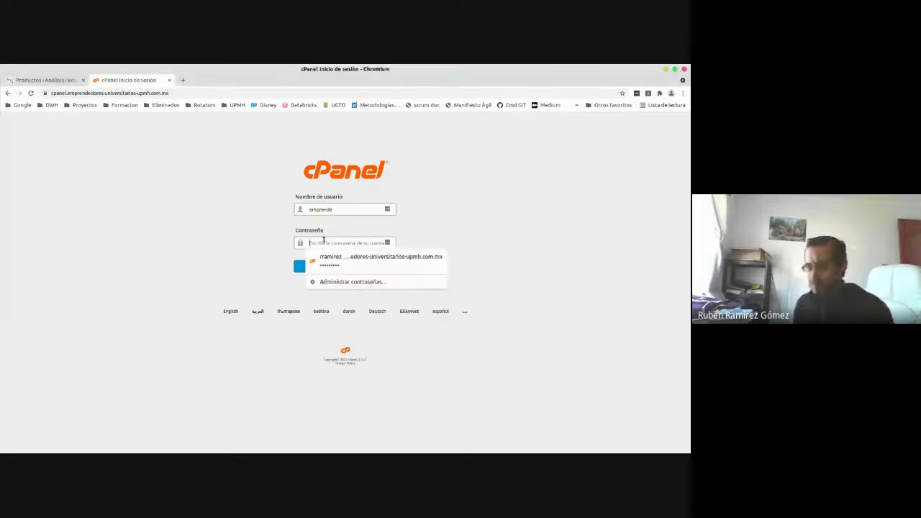
key(ctrl+v)
key(Return)
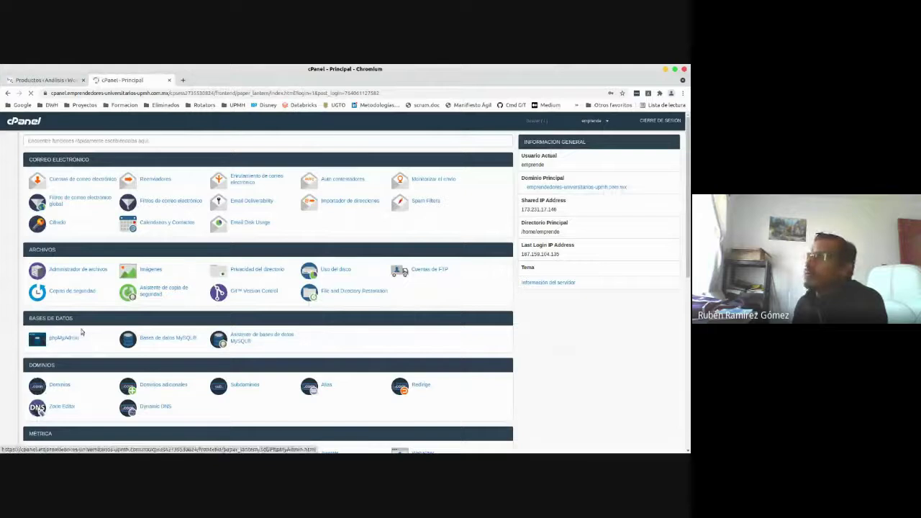
- Open the Awstats tool from the Métrica section
scroll(82, 333, down, 1)
scroll(82, 332, down, 1)
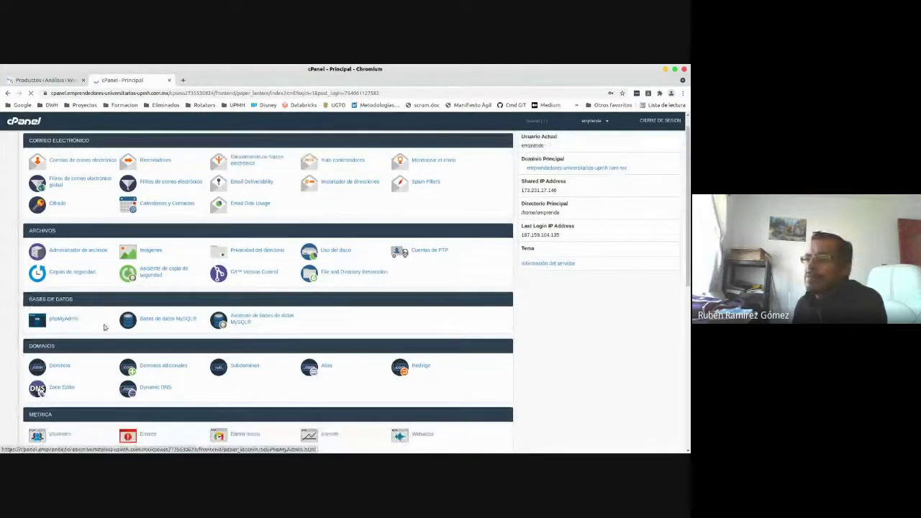
scroll(161, 324, down, 1)
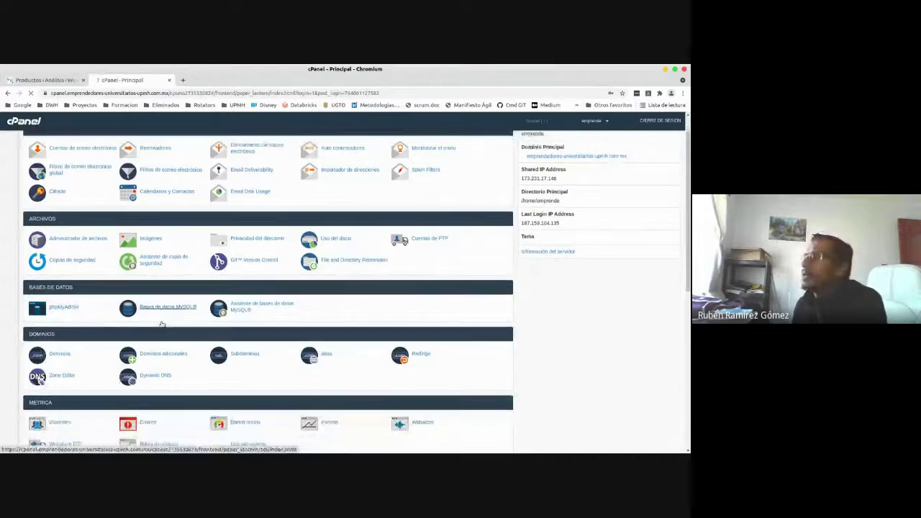
scroll(162, 324, down, 1)
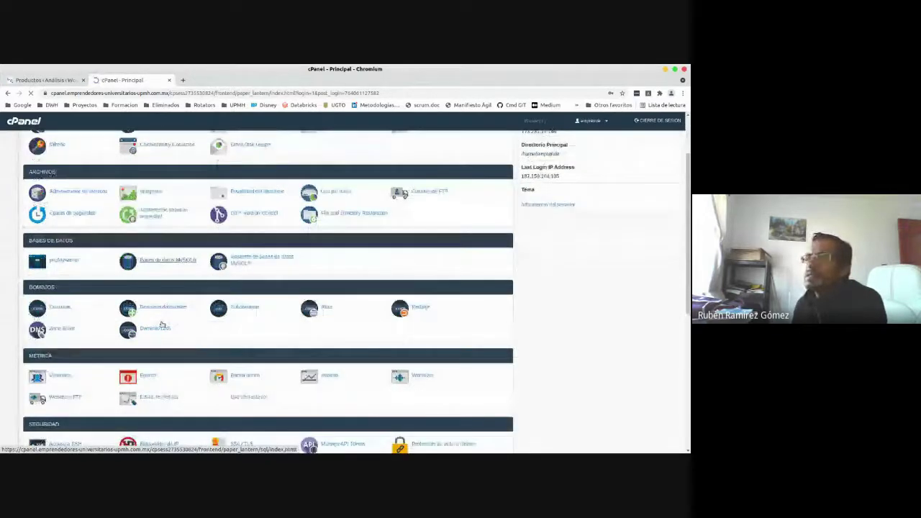
scroll(162, 323, down, 1)
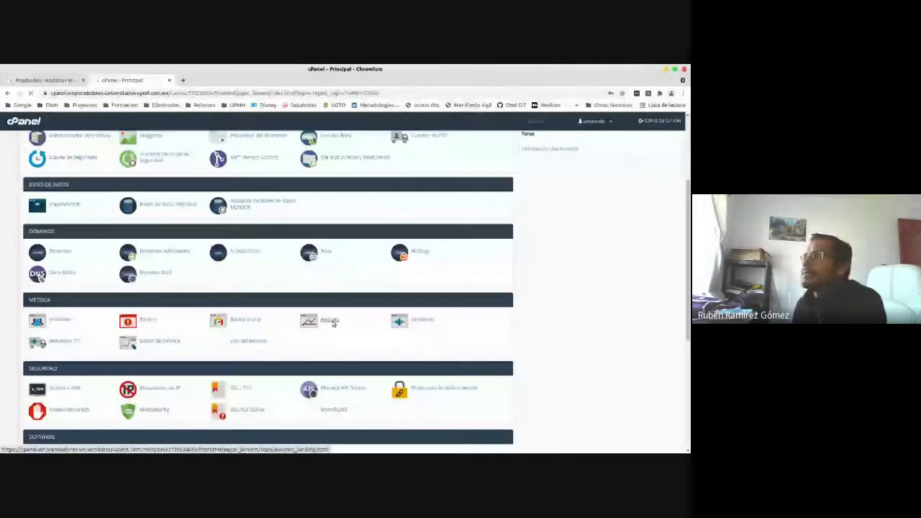
click(333, 323)
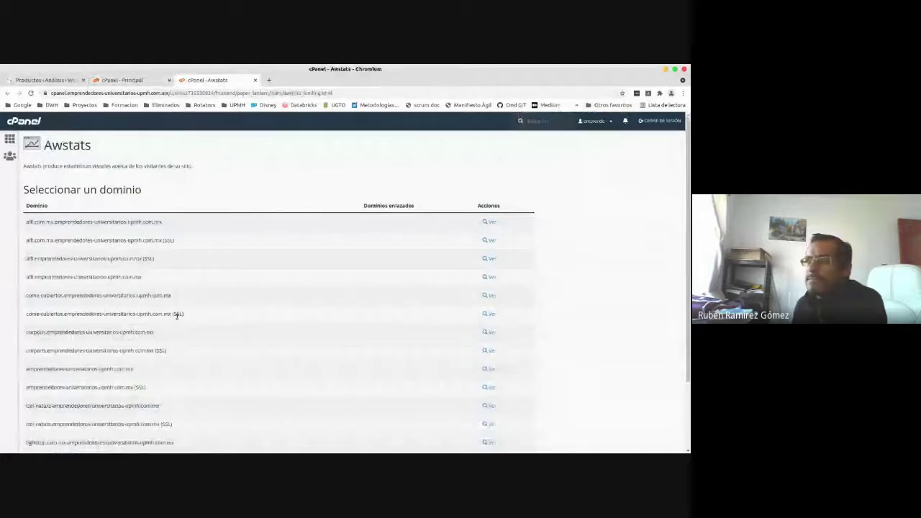
- Open the come-cubiertos and SSL come-cubiertos reports in new tabs and view the first
right_click(493, 297)
click(512, 303)
right_click(493, 314)
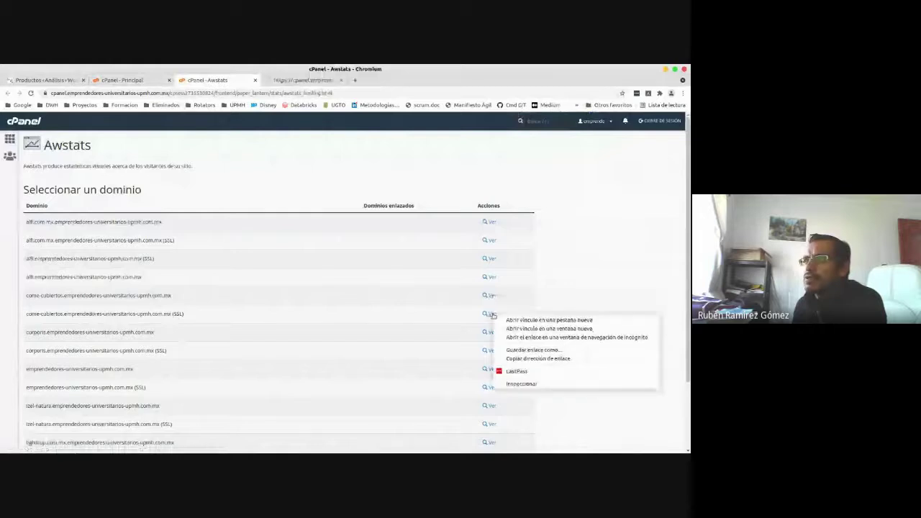
click(525, 320)
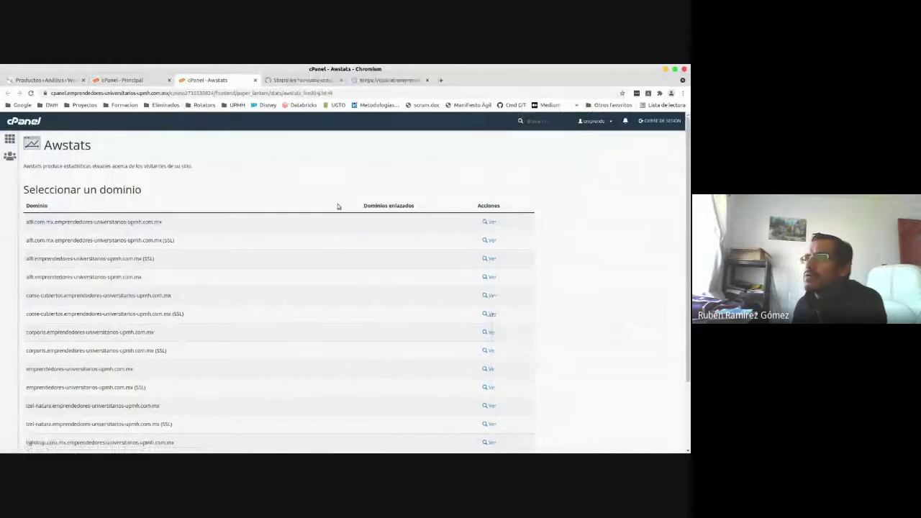
click(298, 81)
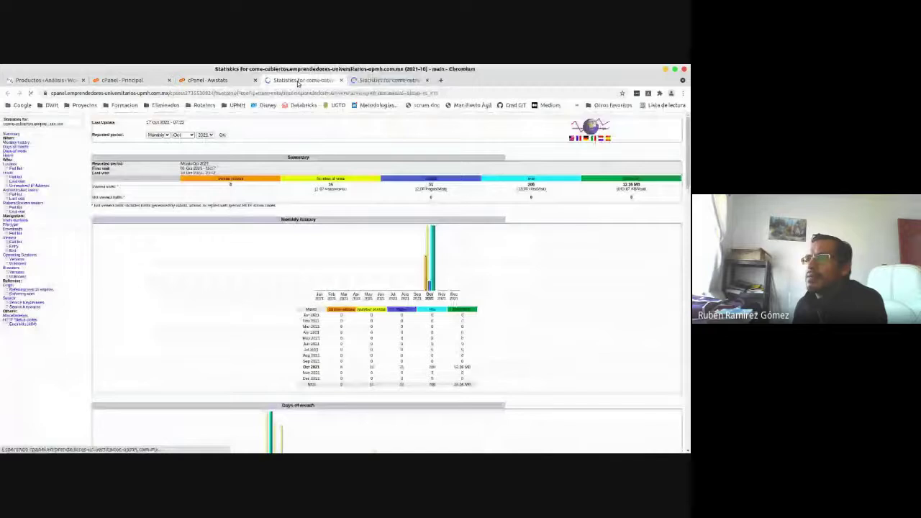
- Zoom the come-cubiertos October 2021 report page to 150 %
key(ctrl+plus)
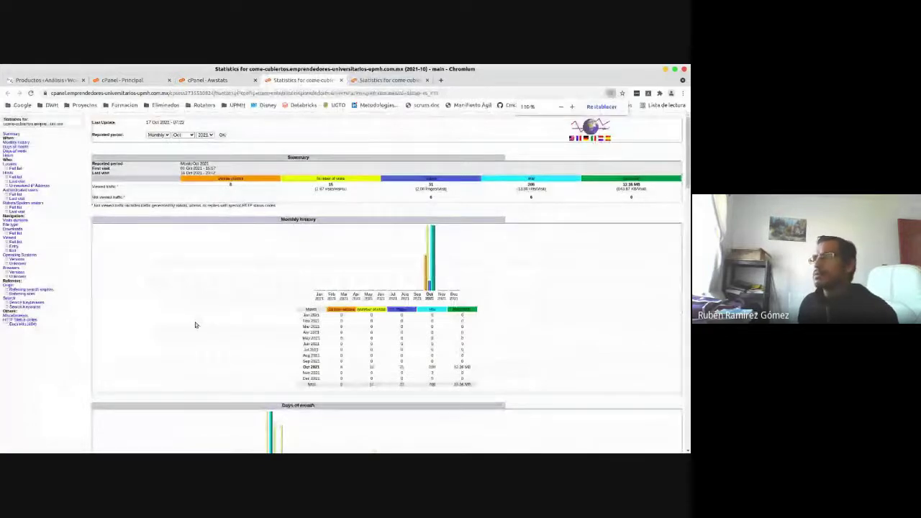
key(ctrl+plus)
key(ctrl+plus)
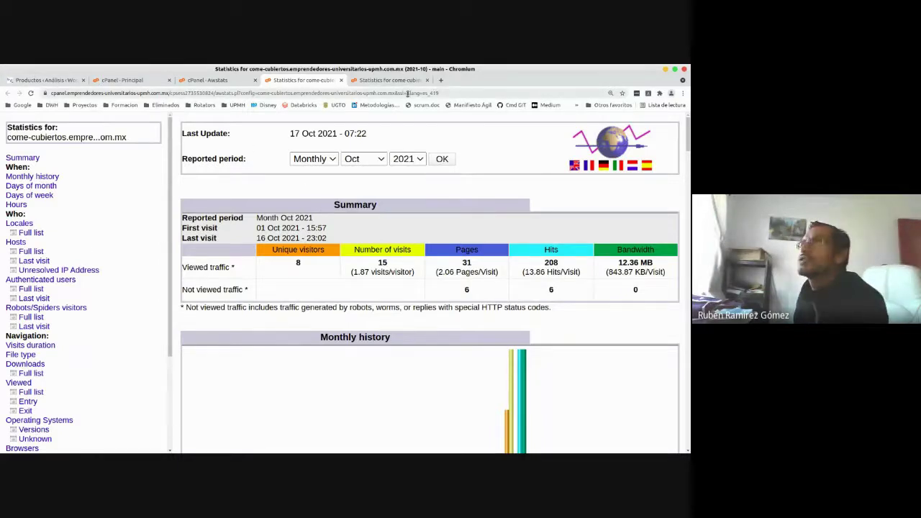
click(367, 80)
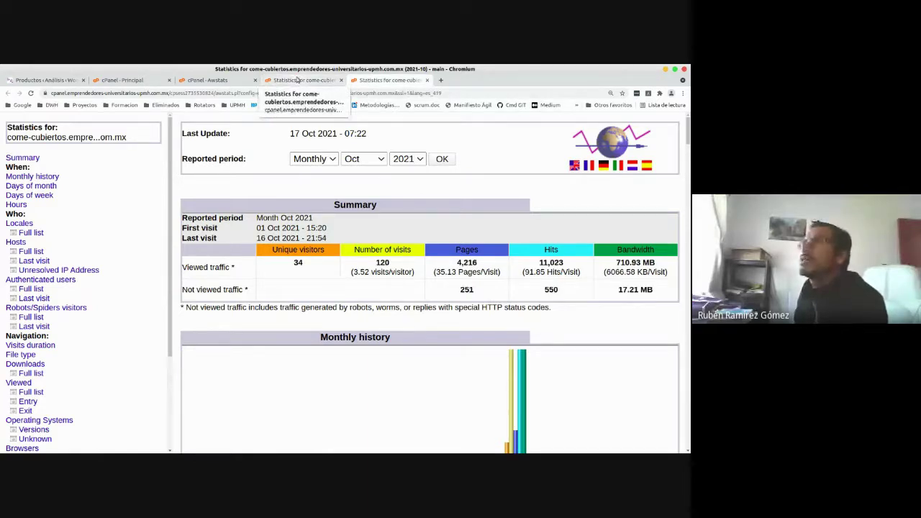
click(297, 80)
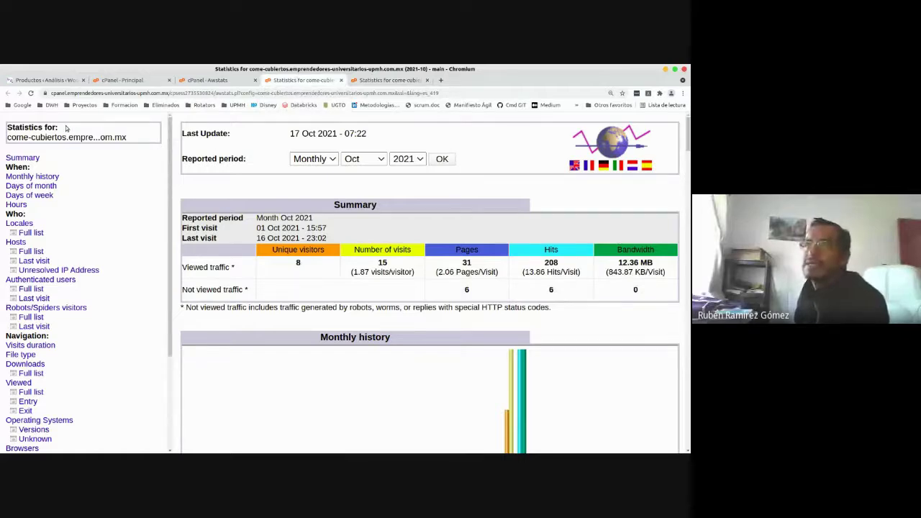
drag(57, 137, 148, 141)
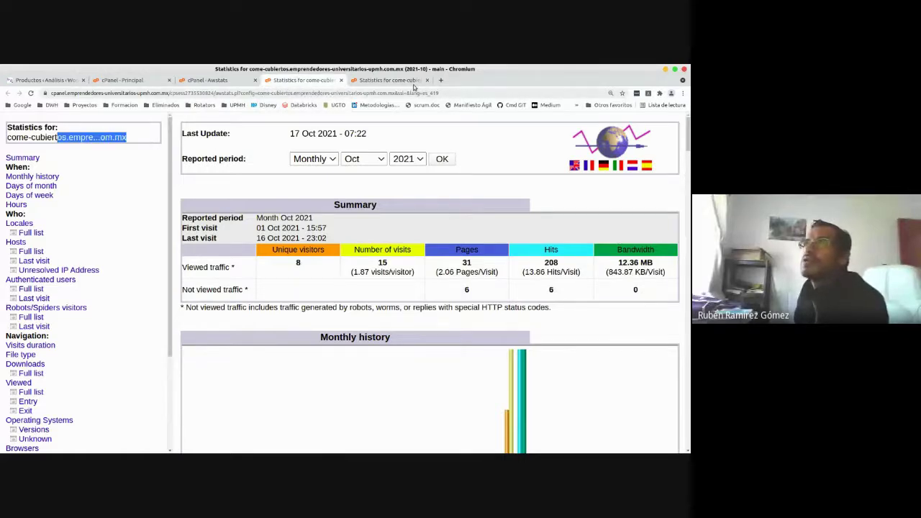
click(409, 81)
click(281, 81)
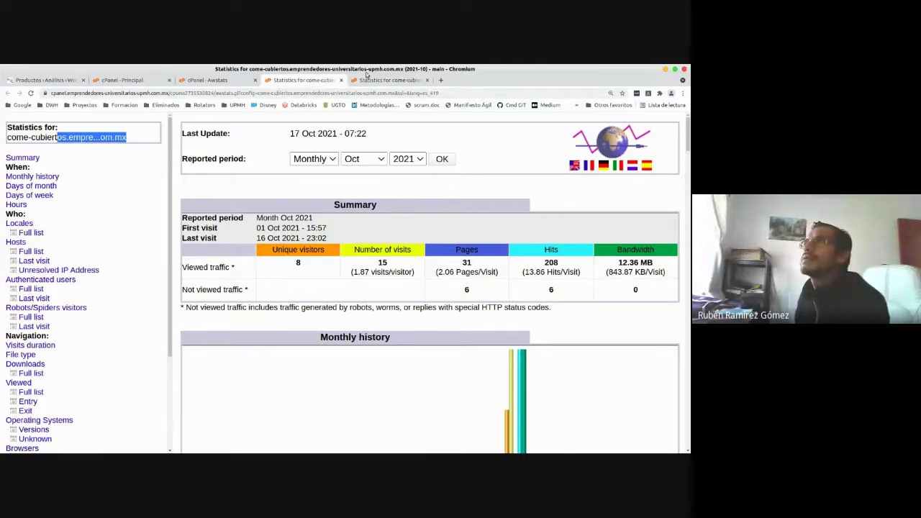
click(367, 79)
click(310, 80)
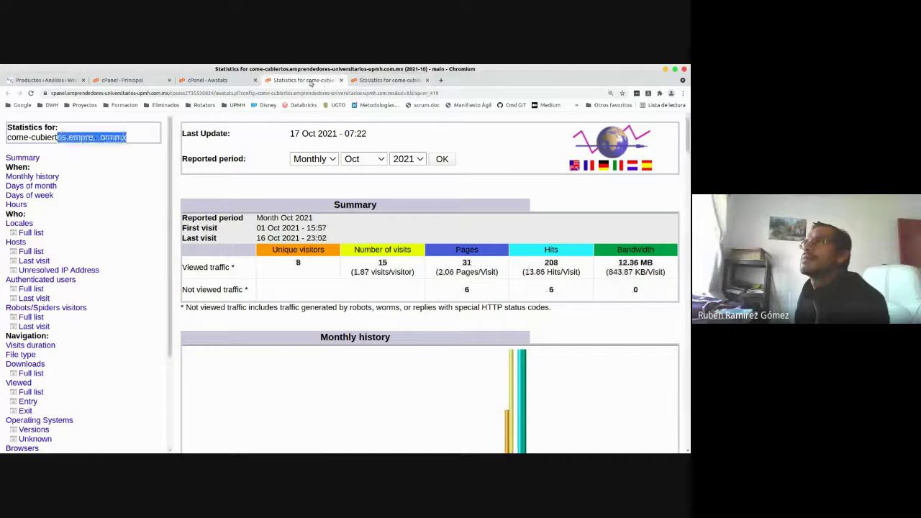
click(381, 81)
click(290, 80)
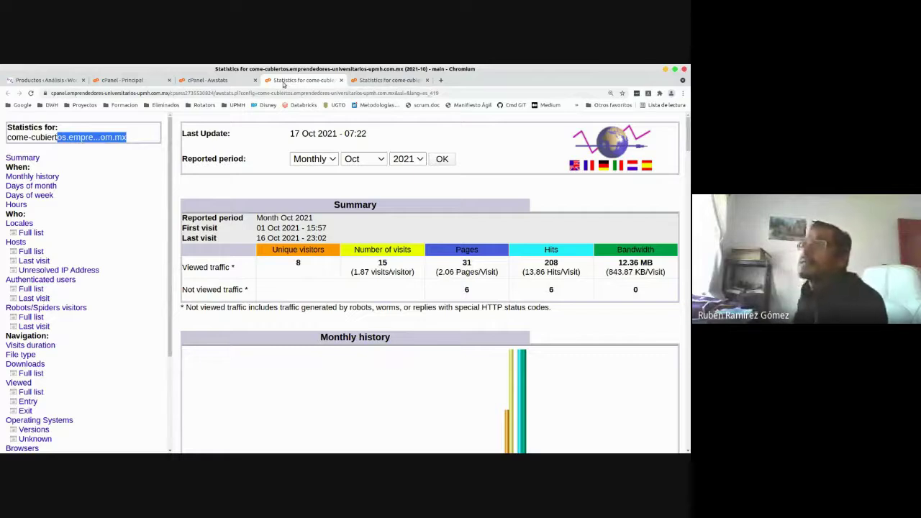
click(407, 94)
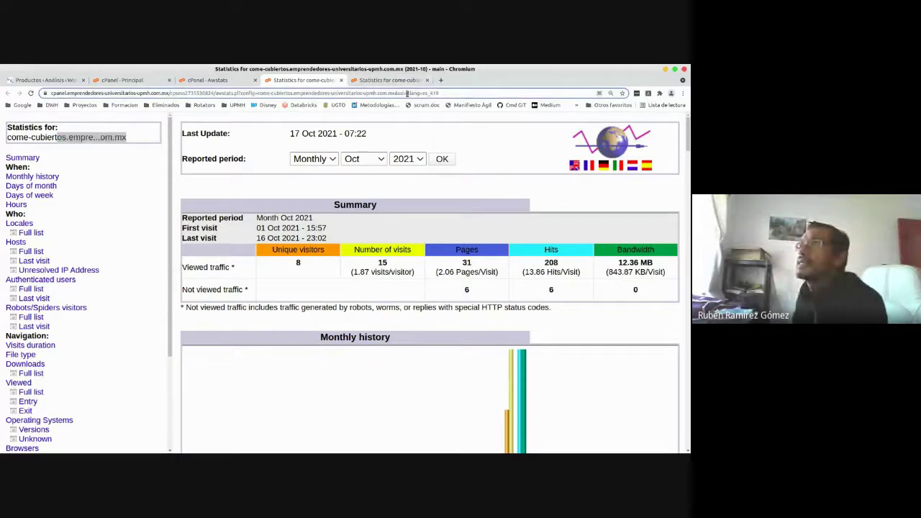
click(406, 94)
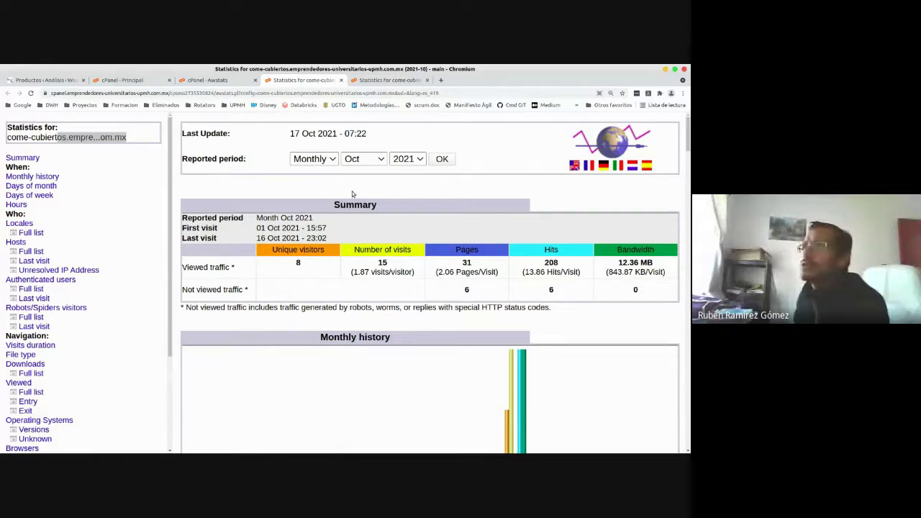
triple_click(276, 238)
click(347, 241)
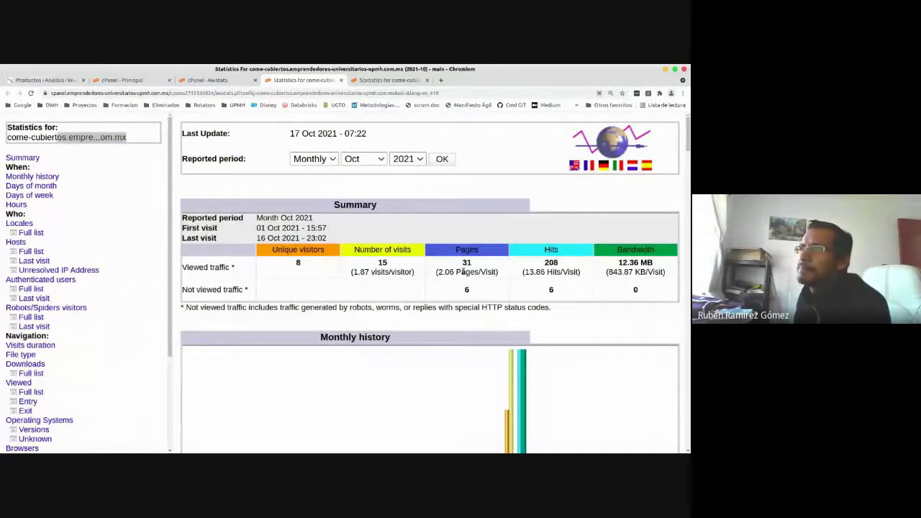
- Scroll down past Monthly history to the October 2021 Days of month chart and table
scroll(463, 294, down, 1)
scroll(462, 294, down, 1)
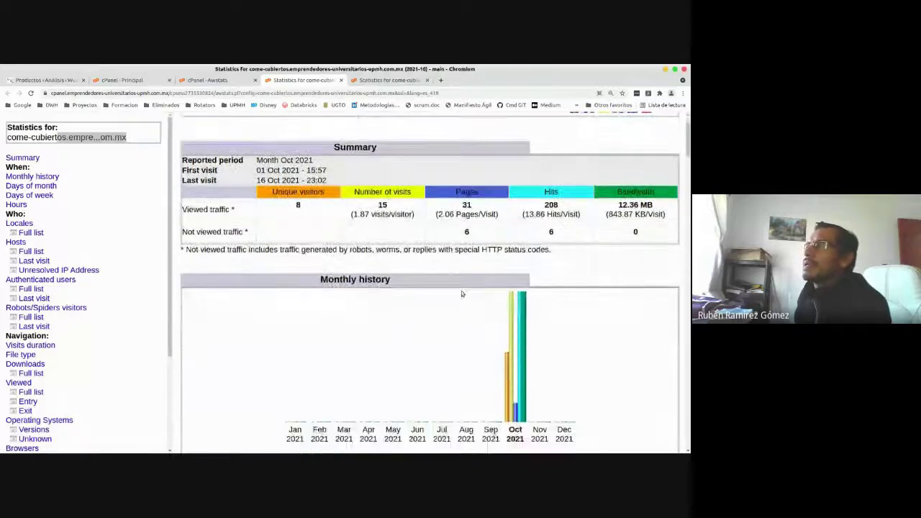
scroll(462, 294, down, 3)
scroll(462, 293, down, 4)
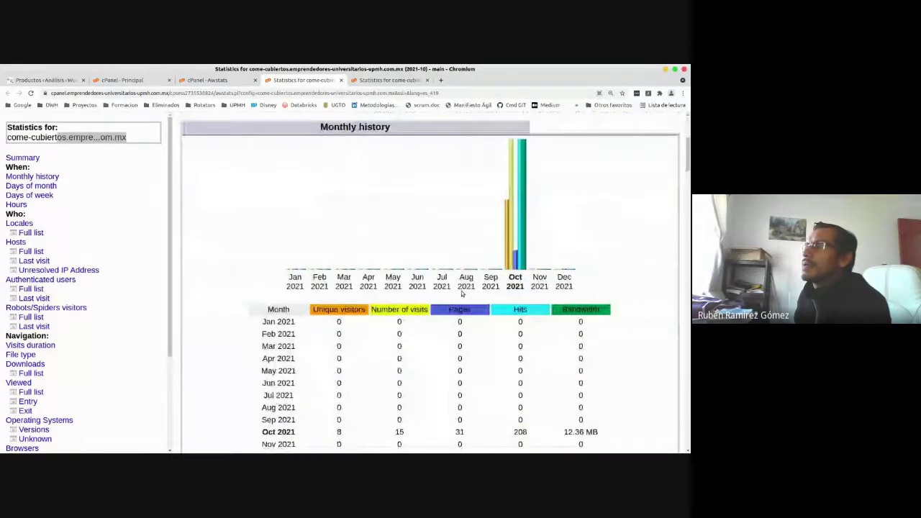
drag(688, 162, 688, 193)
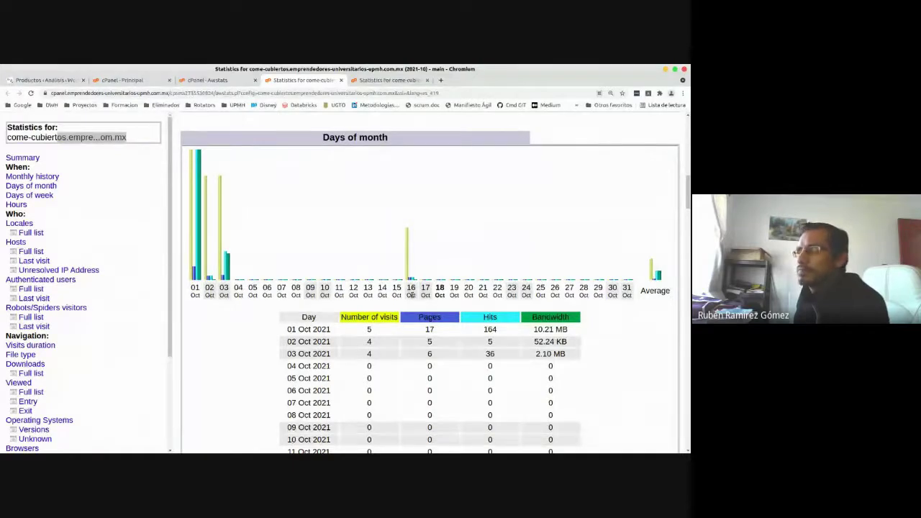
- Scan the October daily figures, then move on to the Days of week section
scroll(429, 288, down, 2)
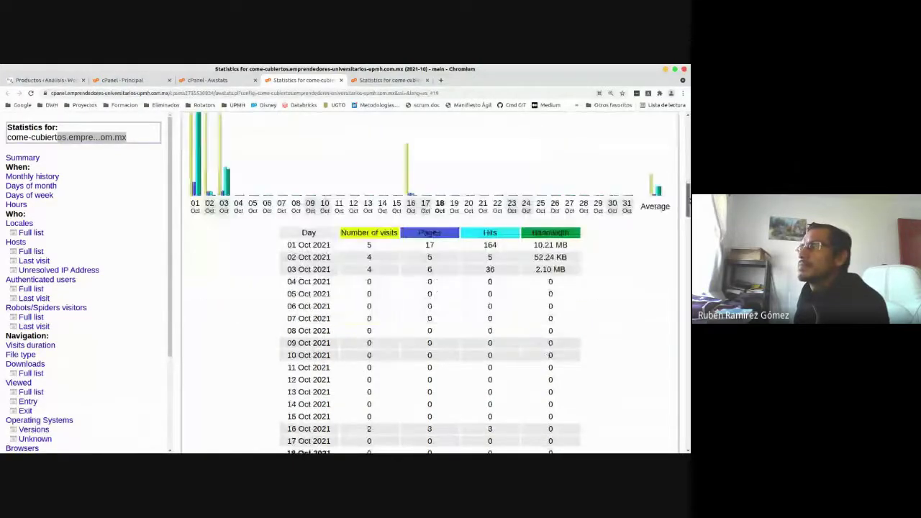
scroll(429, 288, down, 5)
scroll(429, 288, up, 2)
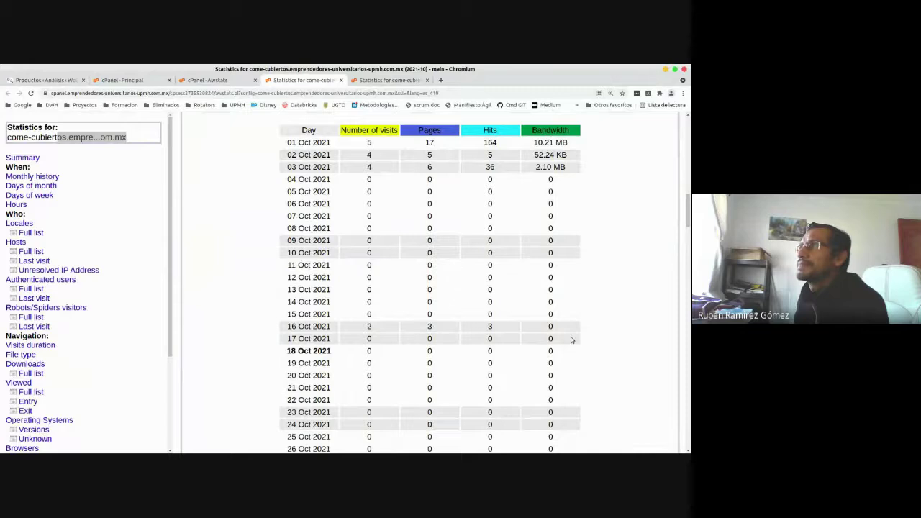
drag(688, 214, 689, 248)
scroll(425, 190, down, 3)
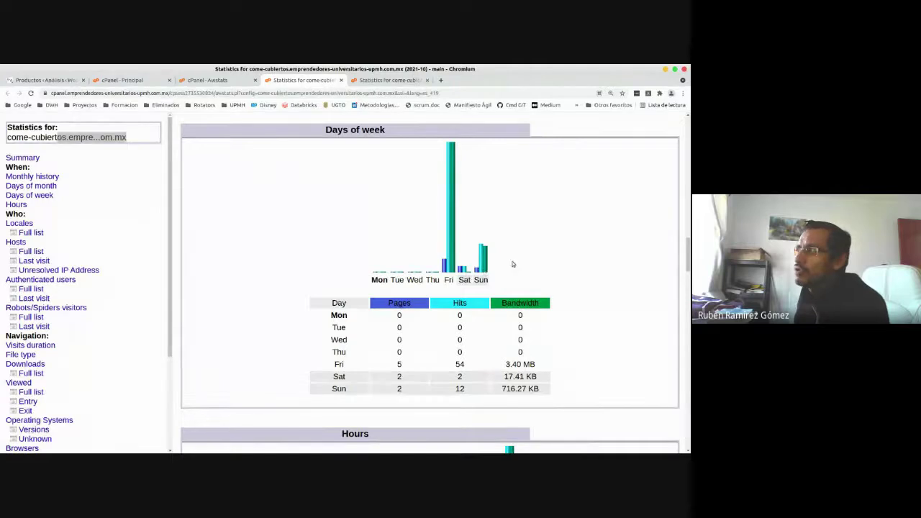
- Point out hour 16 as busiest and hour 4 on the Hours chart, then reach the Locales and Hosts tables
scroll(688, 253, down, 4)
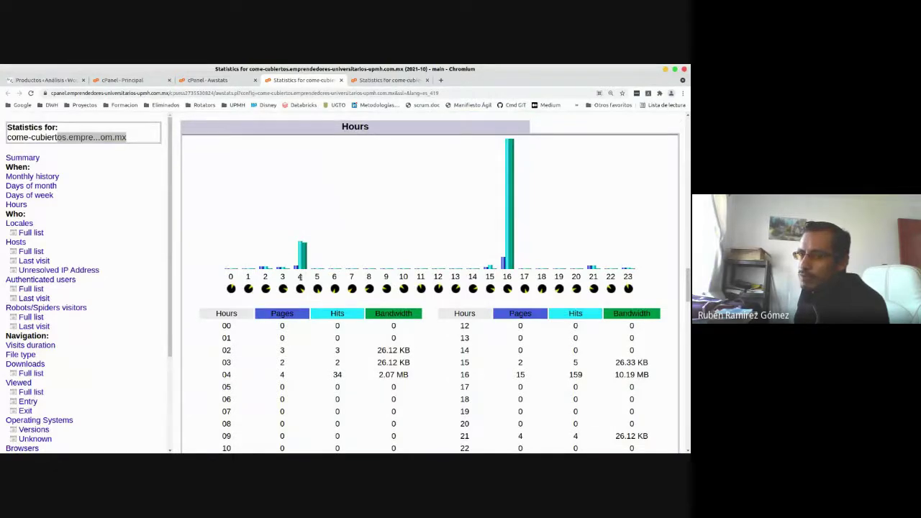
double_click(507, 277)
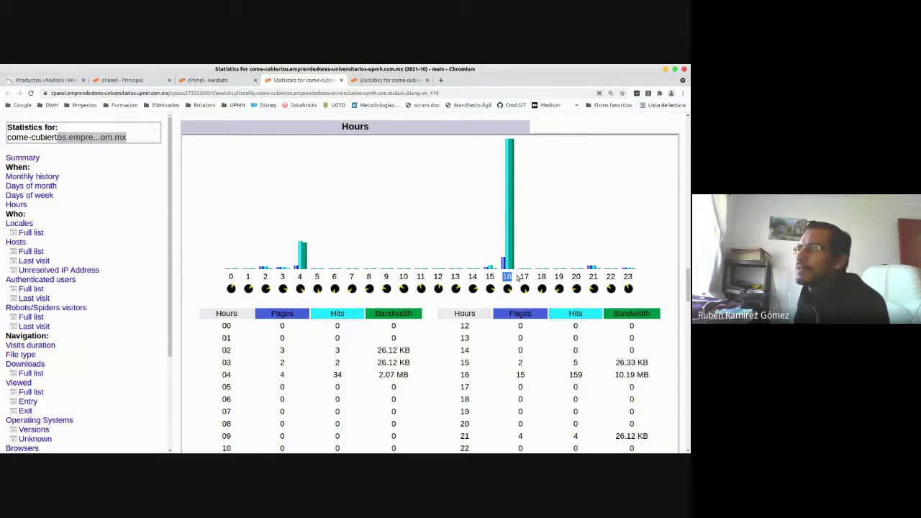
click(498, 219)
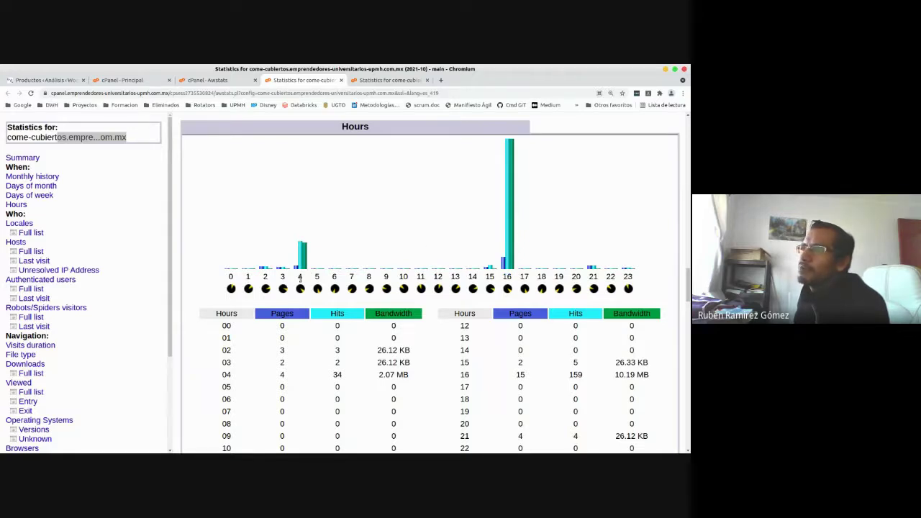
double_click(300, 278)
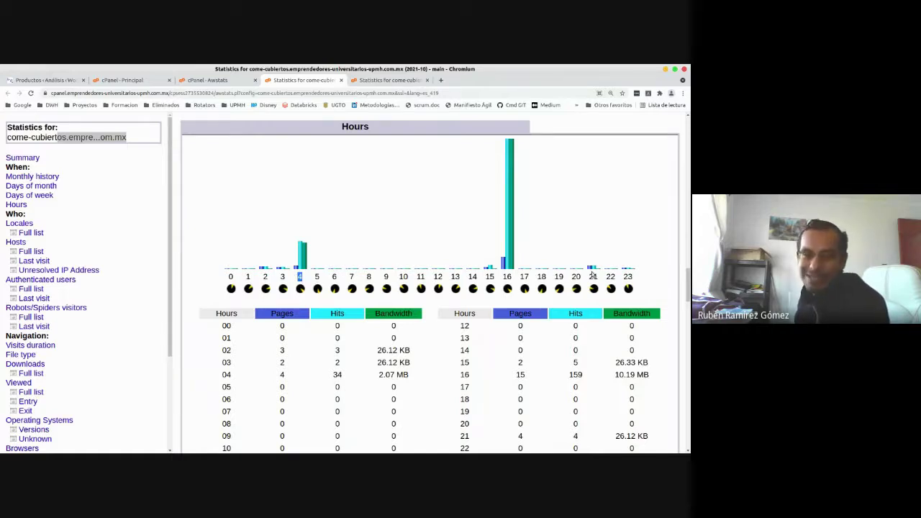
click(657, 264)
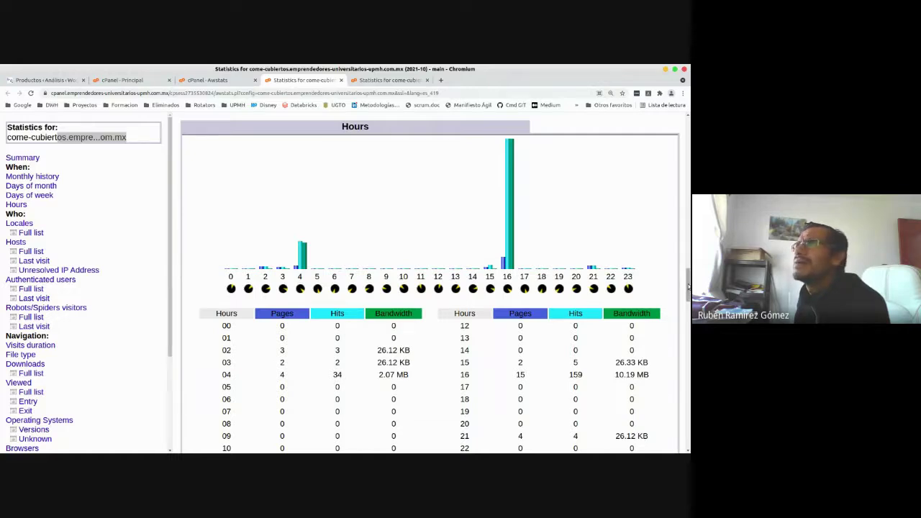
drag(688, 287, 688, 325)
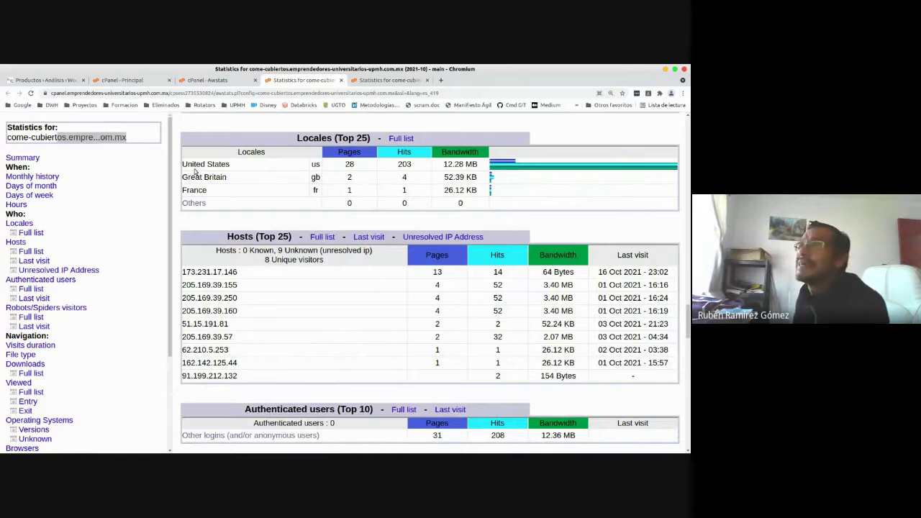
drag(181, 167, 227, 164)
click(233, 165)
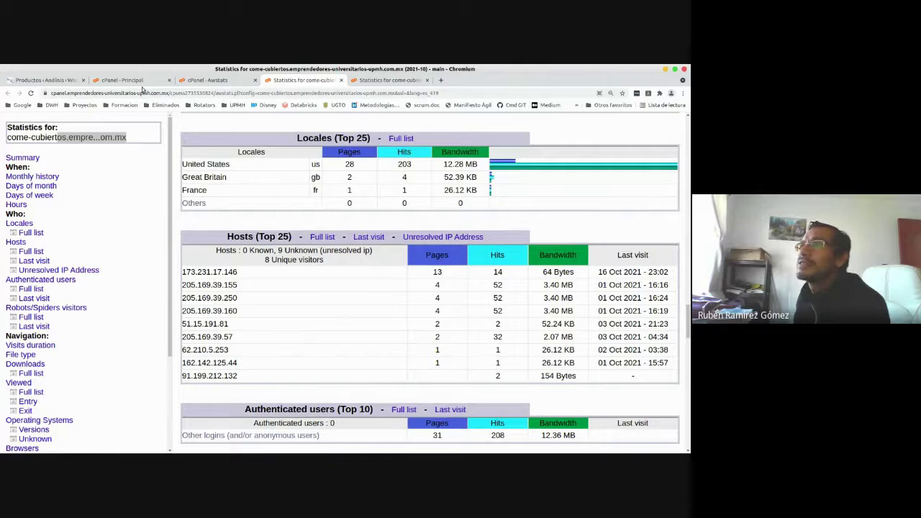
drag(236, 169, 185, 165)
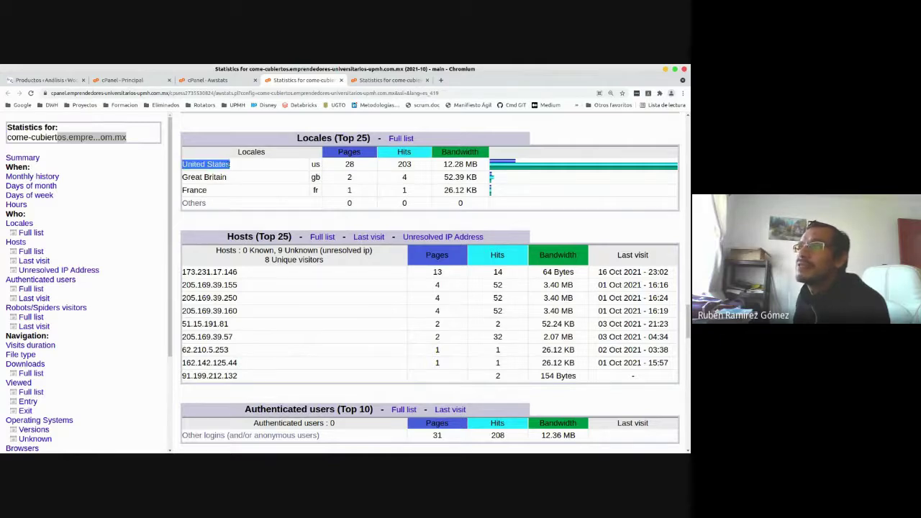
click(239, 177)
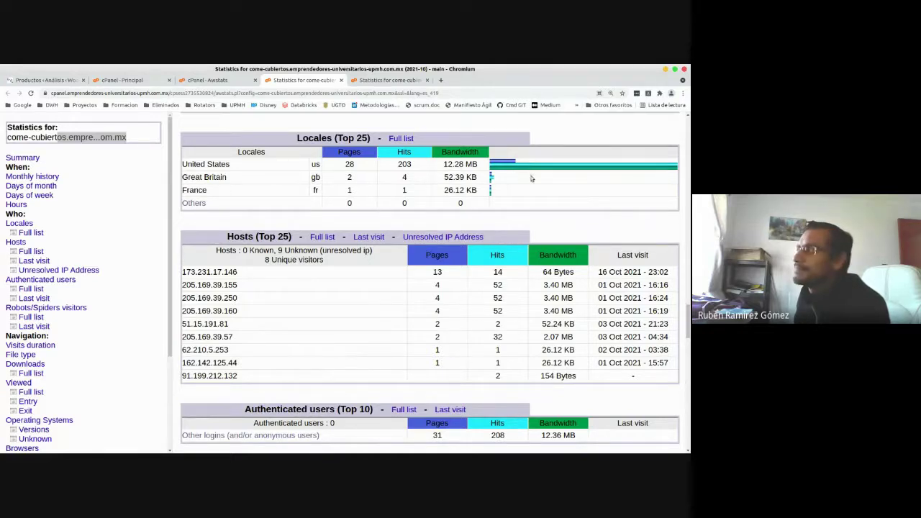
- Scroll past Visits duration, File type, Downloads and Pages-URL to the Operating Systems and Browsers tables
scroll(223, 190, down, 2)
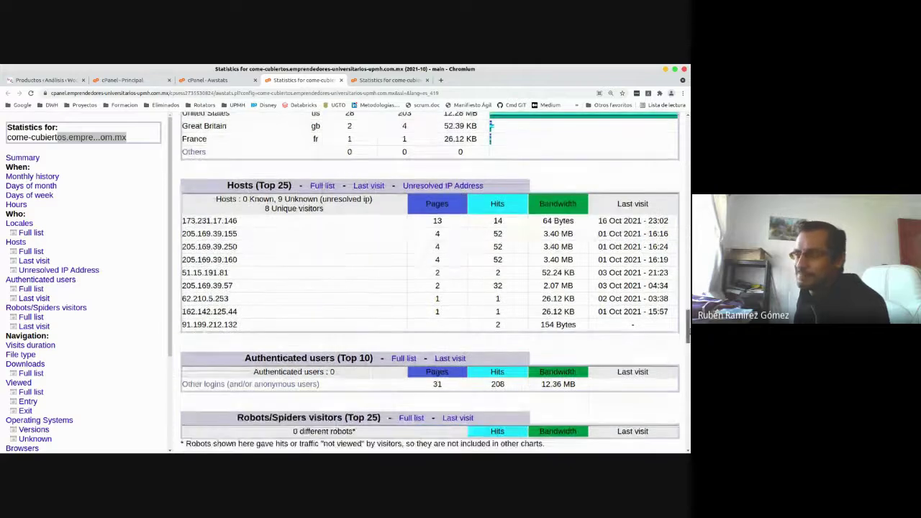
scroll(430, 280, down, 5)
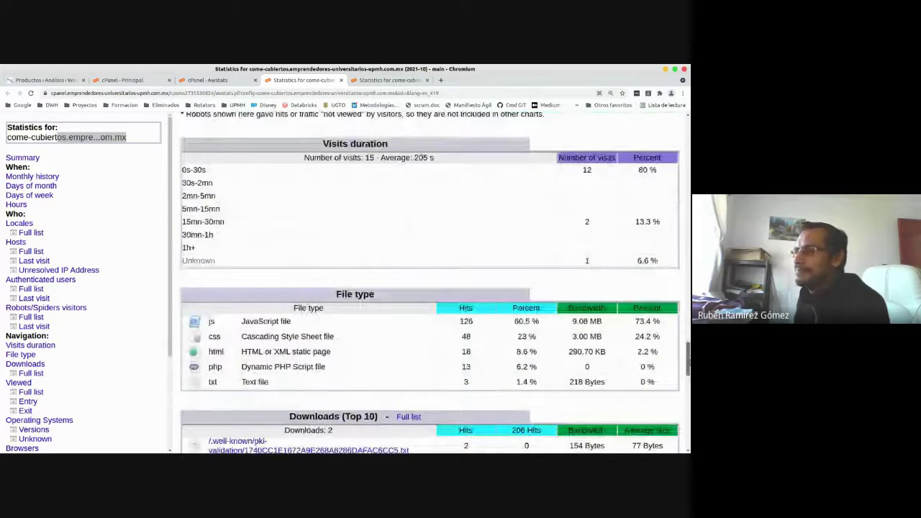
scroll(431, 281, down, 2)
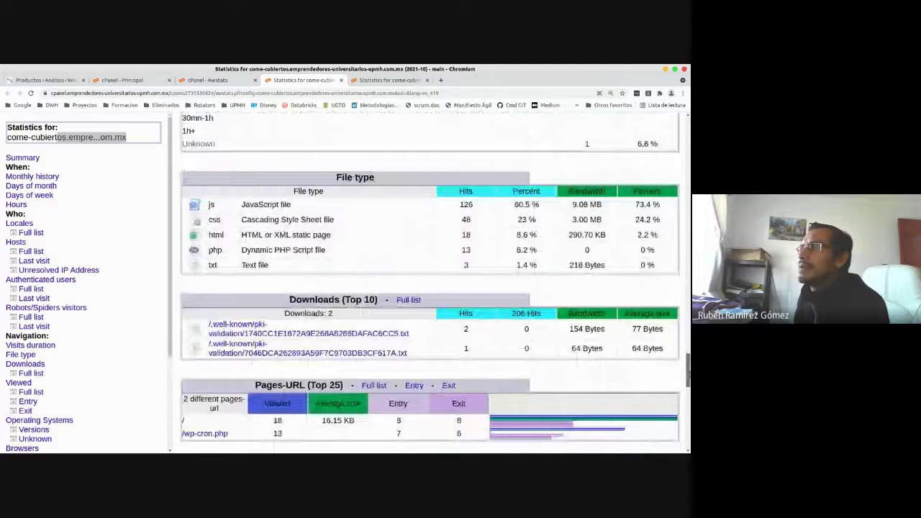
scroll(431, 281, down, 1)
scroll(430, 281, down, 2)
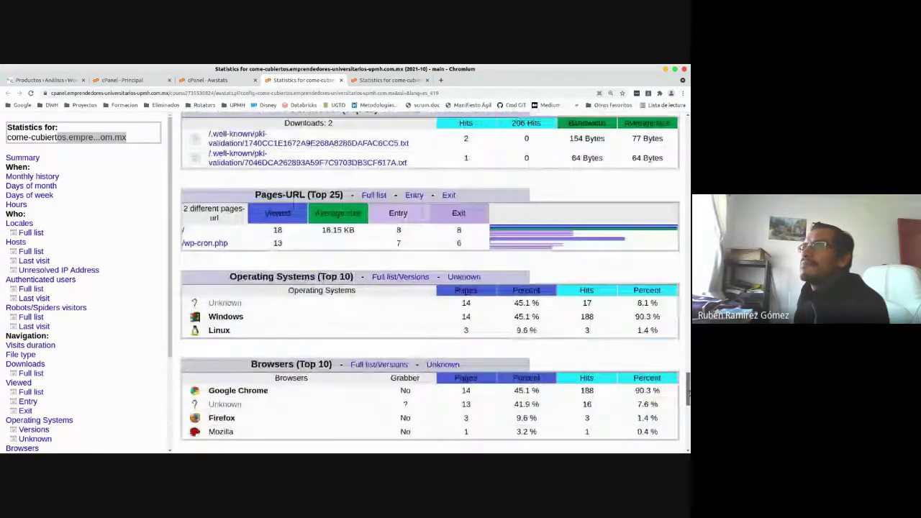
scroll(430, 281, down, 1)
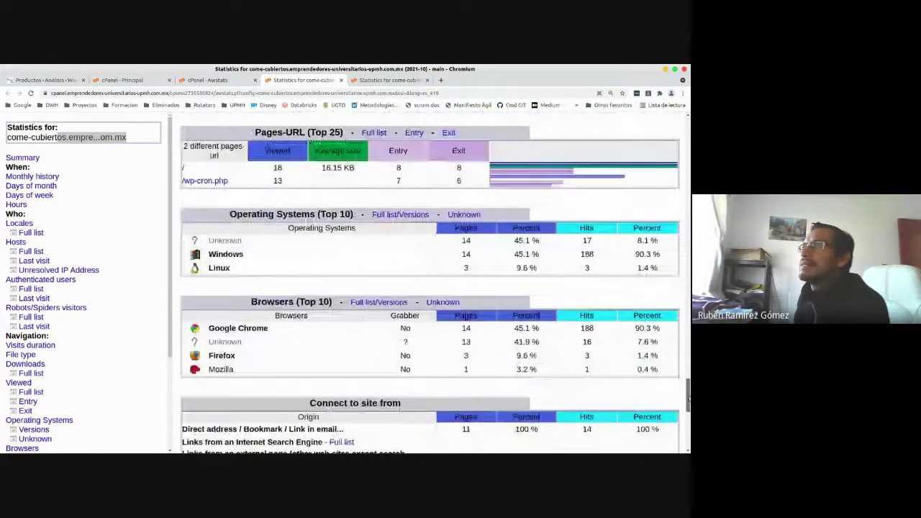
scroll(295, 286, up, 15)
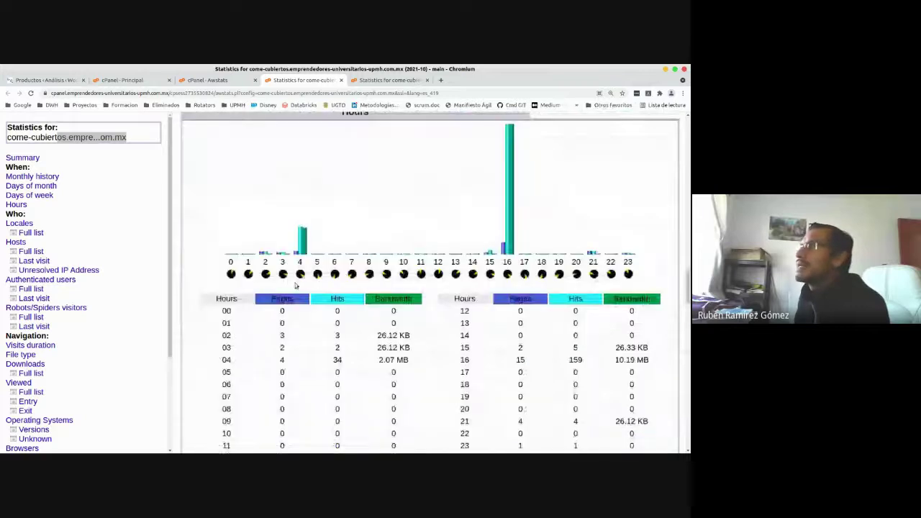
drag(688, 288, 689, 392)
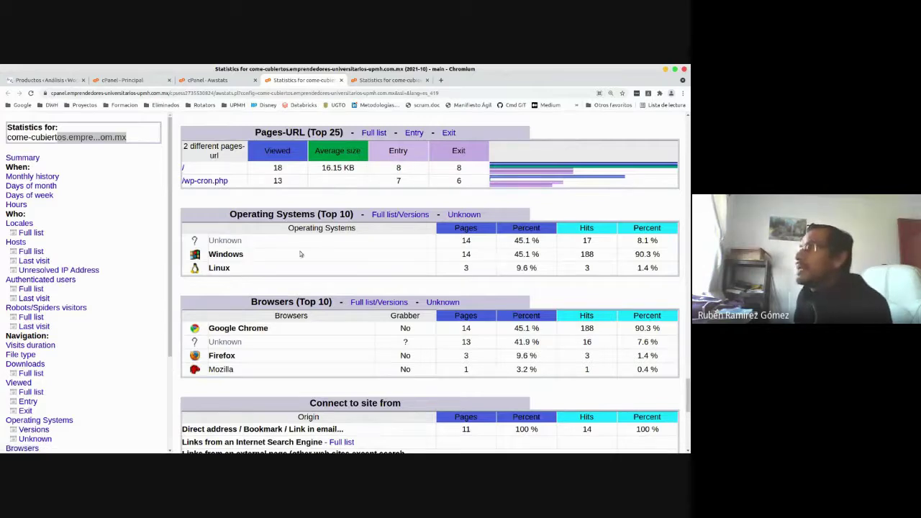
- Highlight the Windows share, Linux's 9.6 %, unknown systems' 45.1 % and unknown browsers' 41.9 %
drag(518, 254, 545, 257)
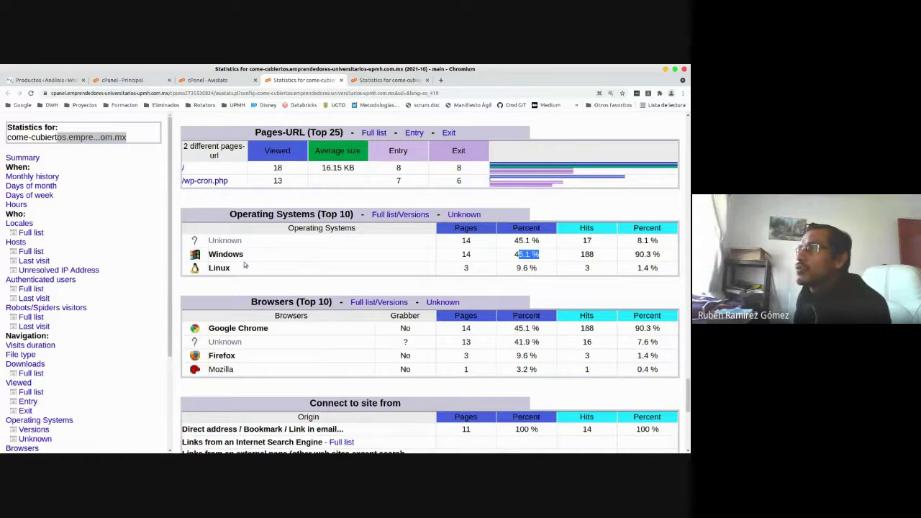
click(539, 267)
drag(538, 267, 509, 270)
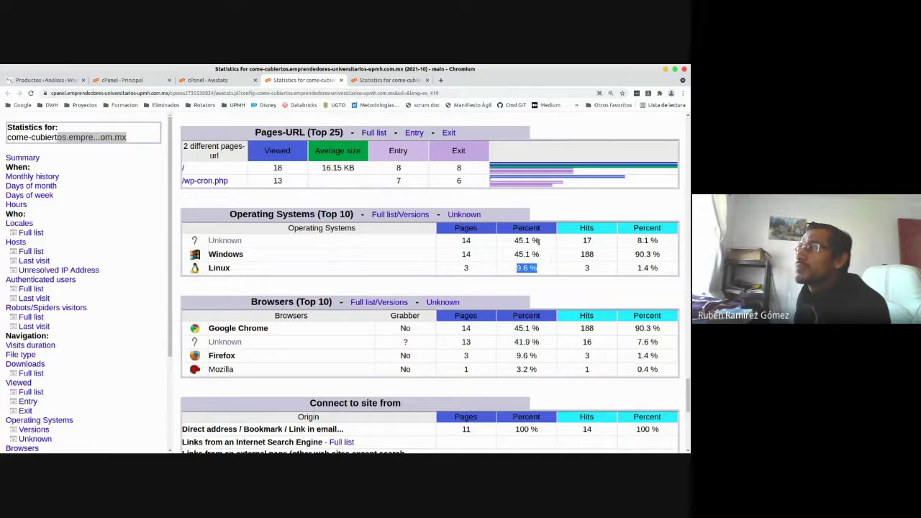
drag(540, 240, 514, 242)
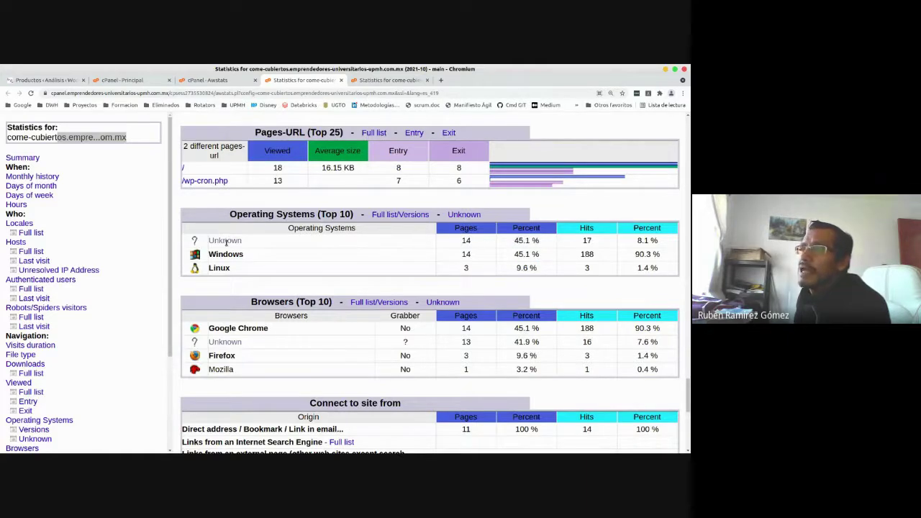
double_click(226, 240)
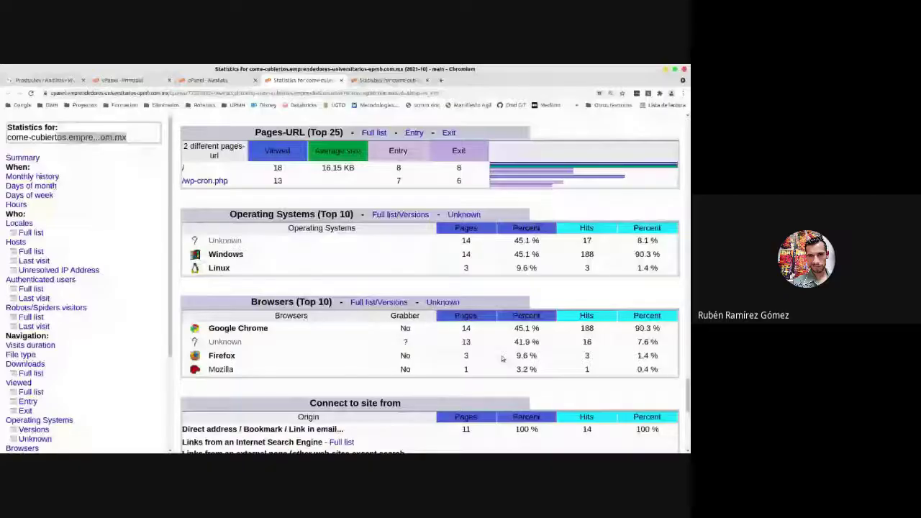
drag(540, 342, 511, 344)
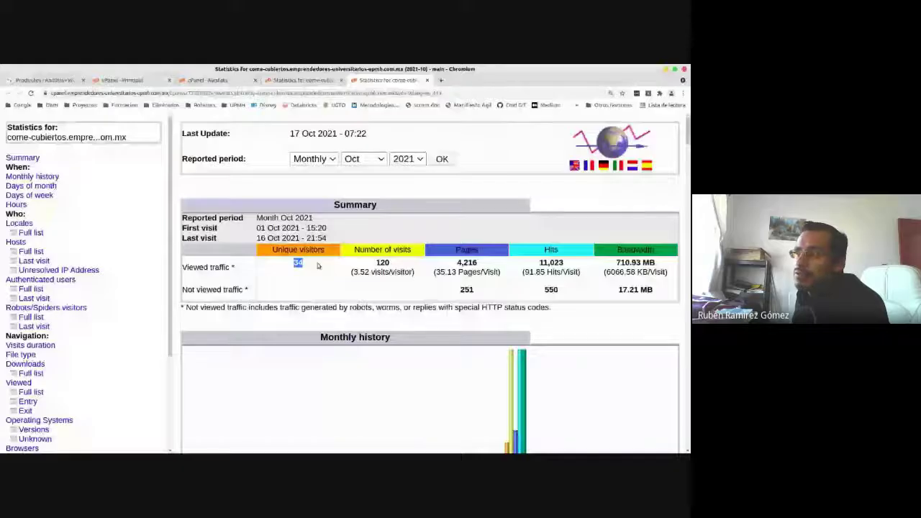
- Highlight the October summary totals: 34 unique visitors, 120 visits and 4,216 pages
click(319, 267)
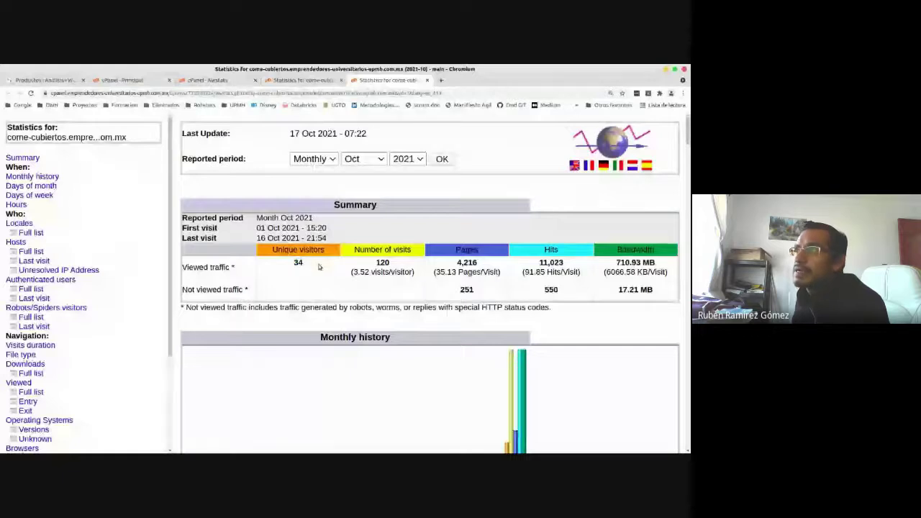
drag(375, 263, 391, 268)
click(390, 268)
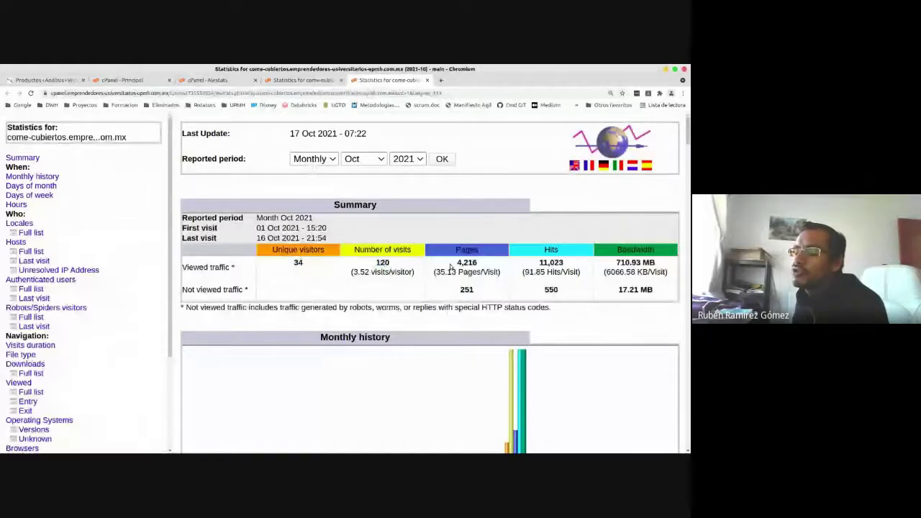
drag(453, 264, 482, 268)
click(483, 267)
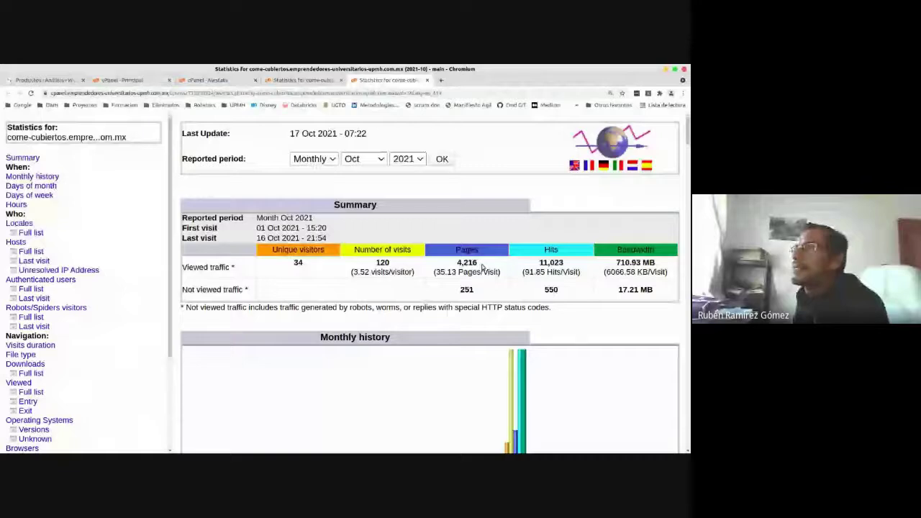
- Review the Monthly history further down, then select the statistics domain in the address bar
scroll(482, 267, down, 2)
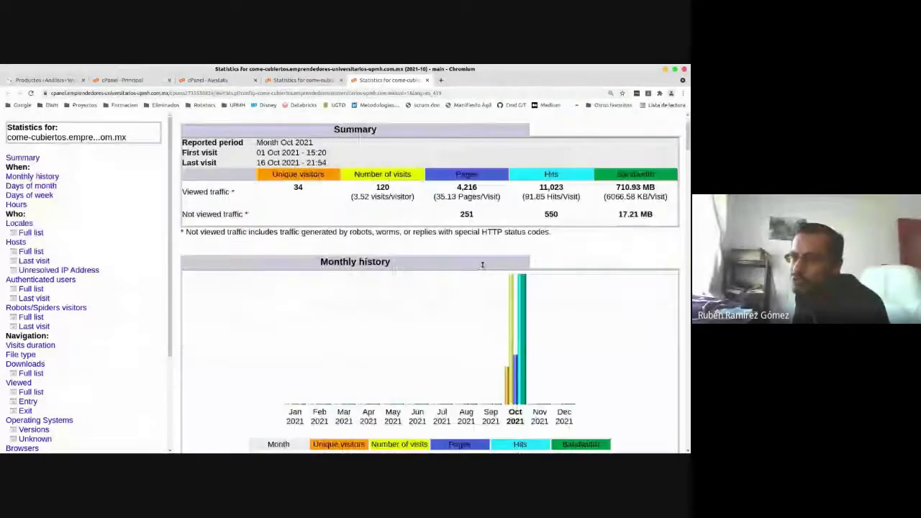
scroll(482, 267, down, 1)
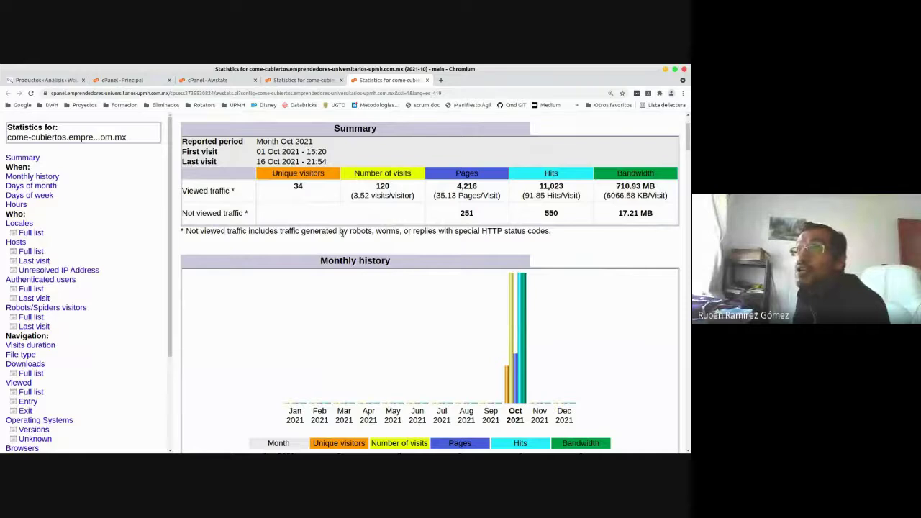
scroll(342, 234, up, 1)
scroll(342, 234, up, 1)
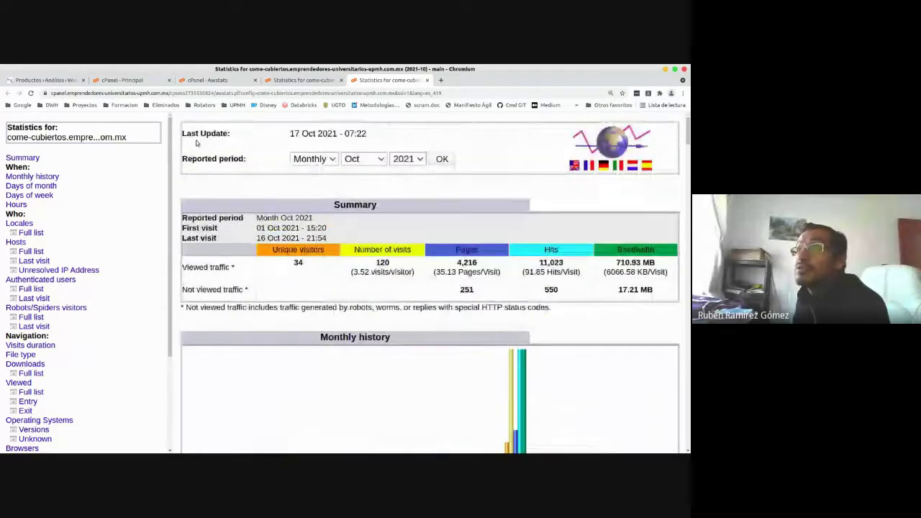
drag(68, 93, 151, 95)
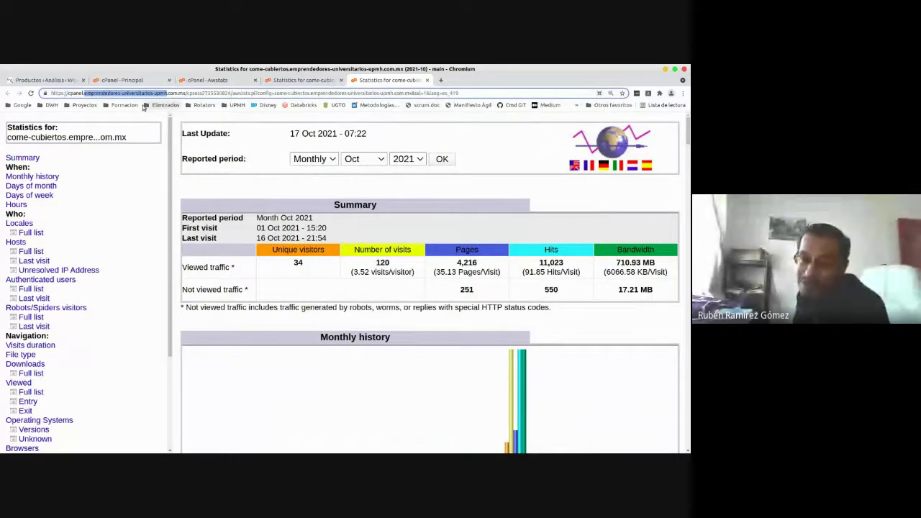
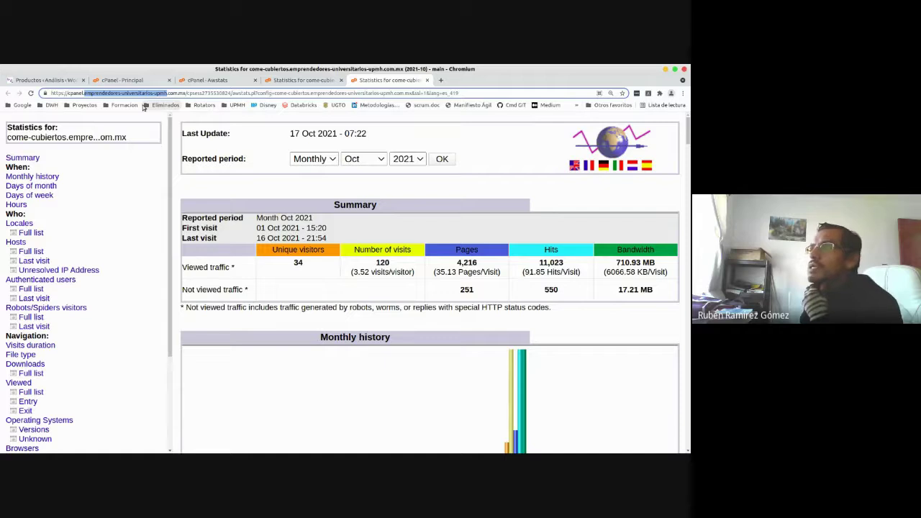
- Scroll the October 2021 report to the Monthly history table showing 34 unique visitors and 120 visits
click(296, 261)
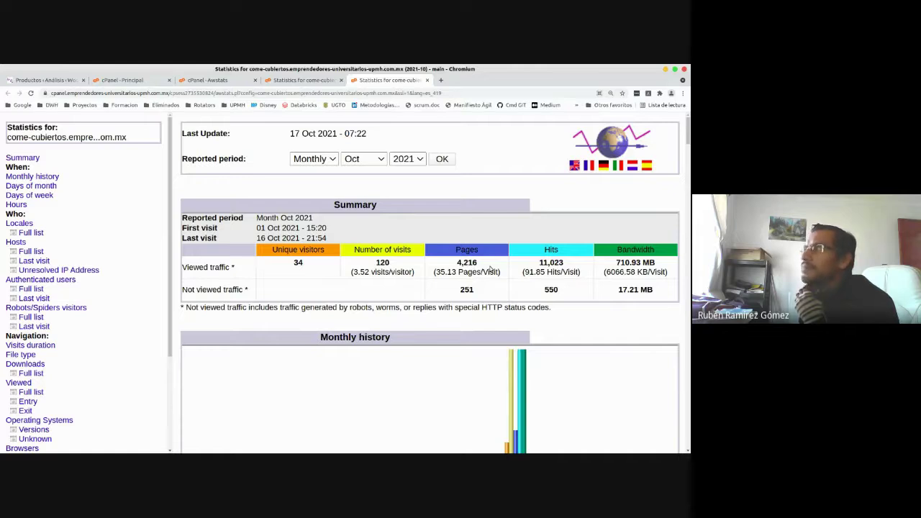
scroll(688, 137, down, 2)
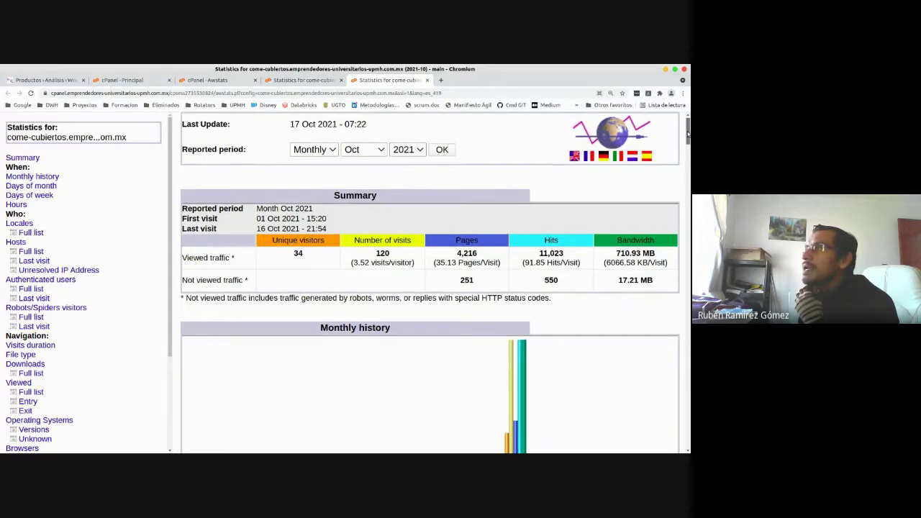
scroll(688, 137, down, 4)
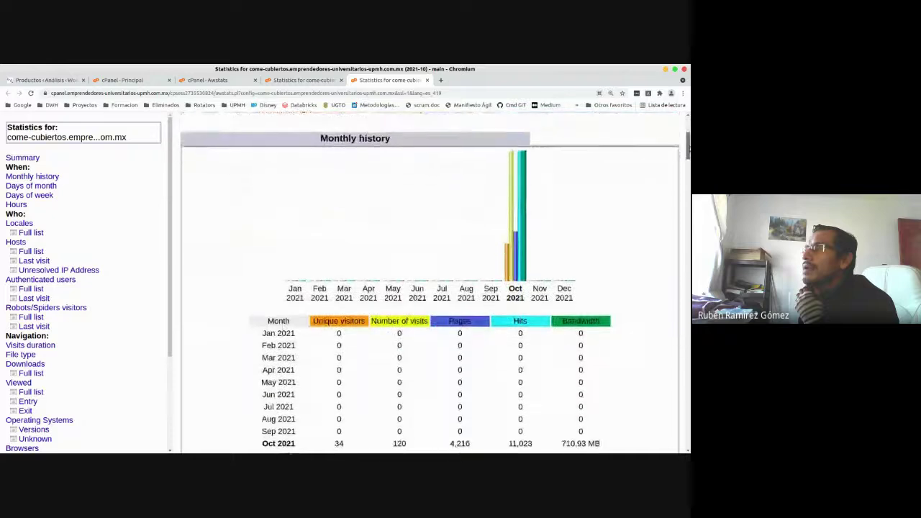
scroll(688, 140, up, 5)
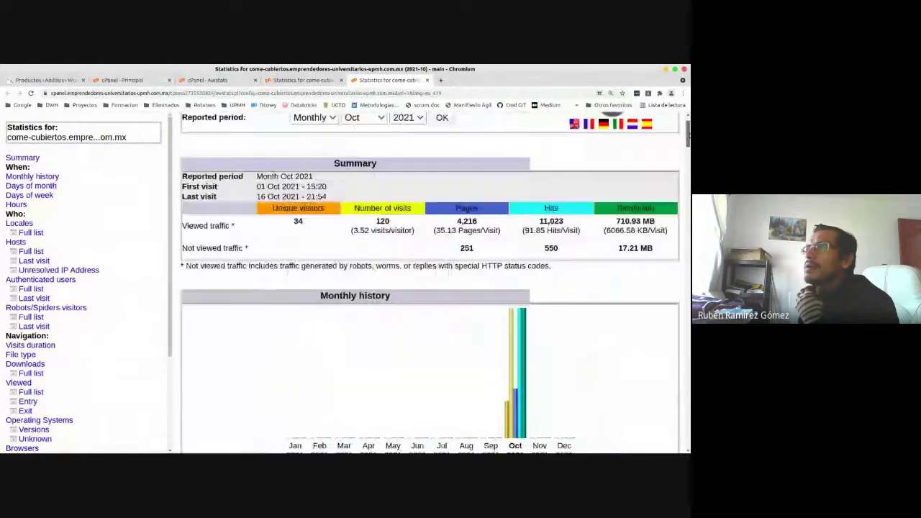
scroll(688, 137, down, 12)
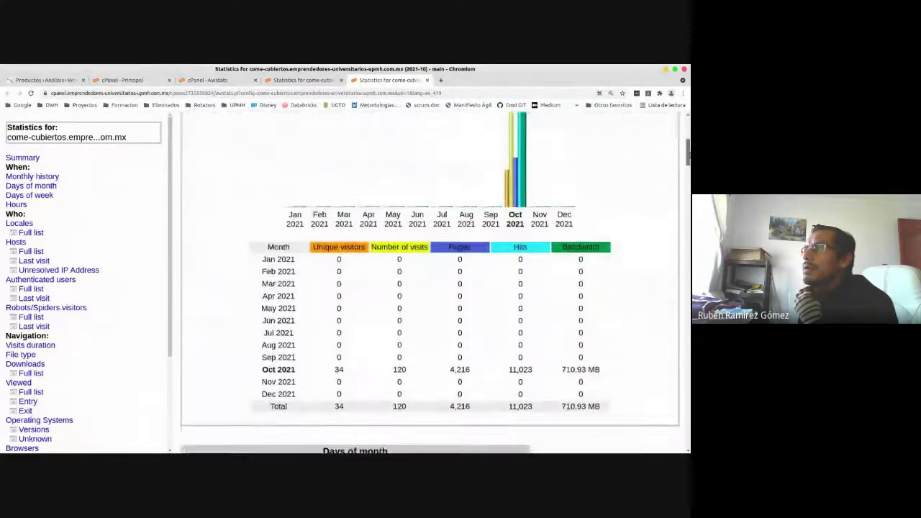
scroll(688, 165, down, 3)
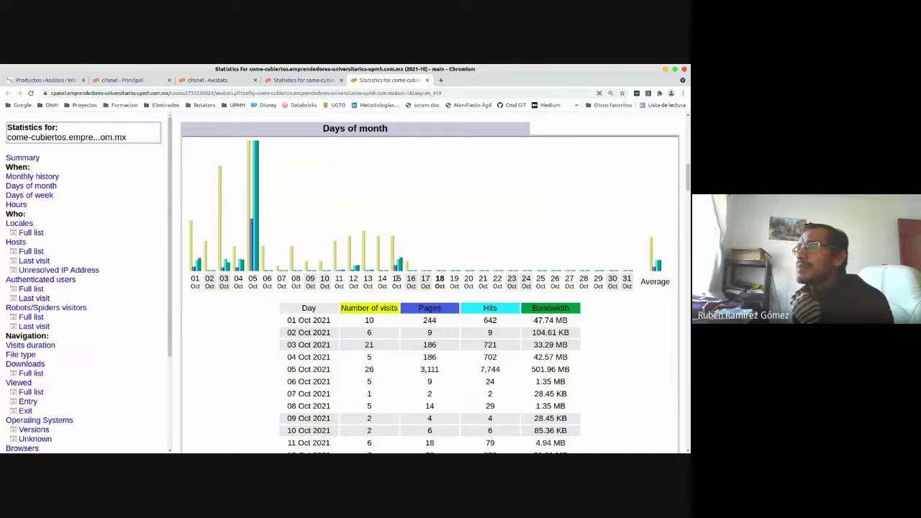
- Highlight days 11–15 Oct on the daily chart and the 26 visits on 05 Oct
drag(401, 279, 336, 281)
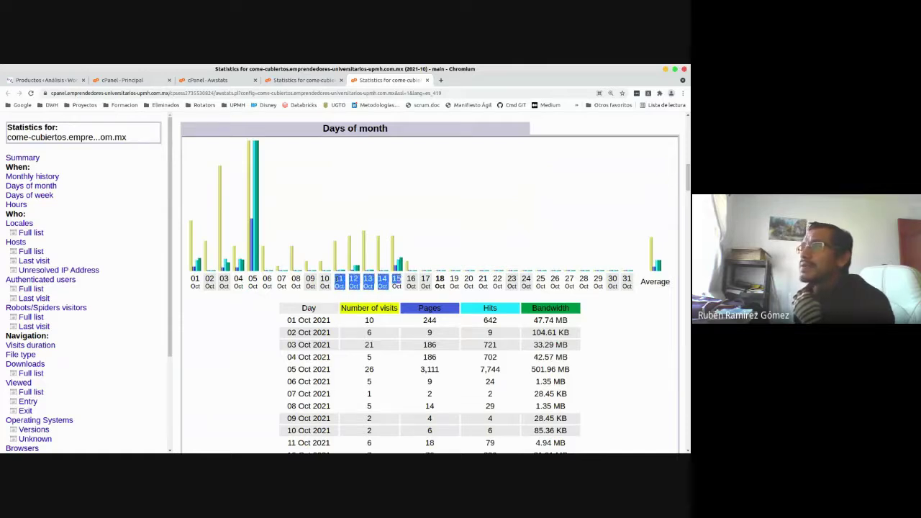
click(336, 281)
scroll(342, 333, down, 2)
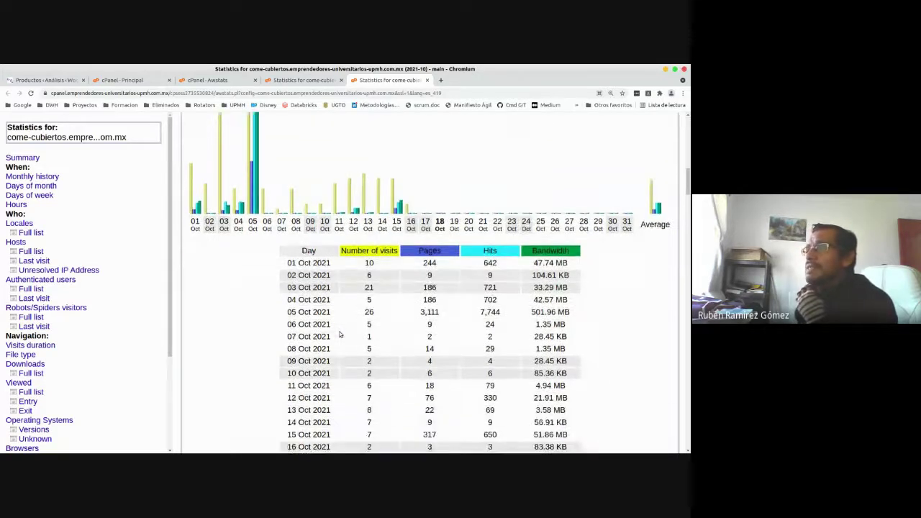
drag(362, 310, 394, 315)
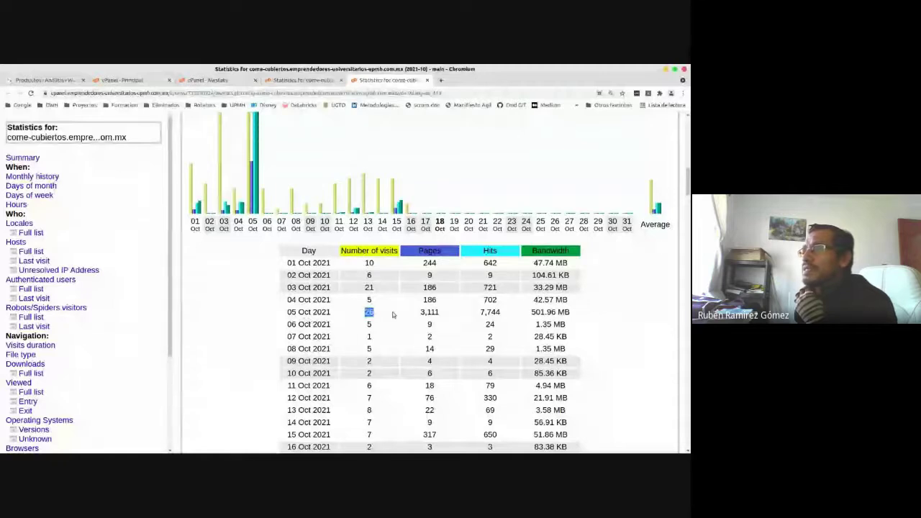
scroll(388, 344, down, 1)
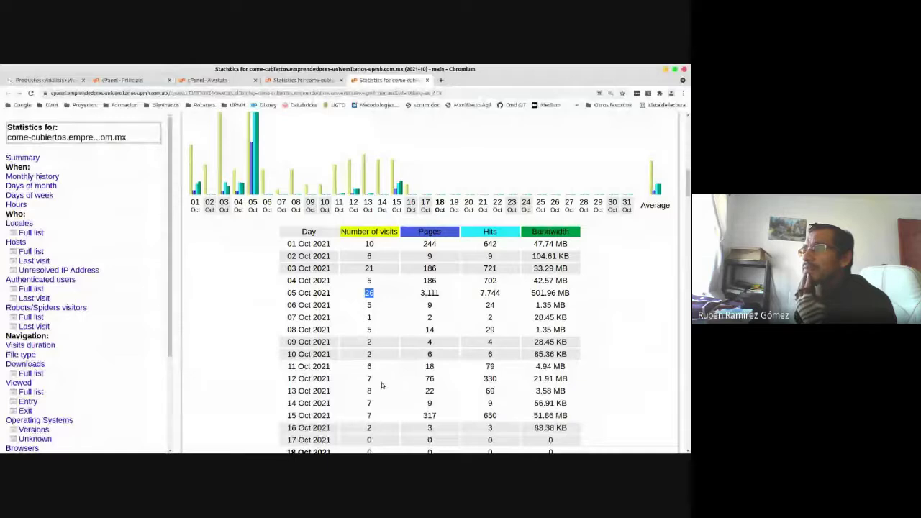
- Highlight the 07–14 Oct daily figures, then scroll to the Average and Total rows
drag(383, 317, 424, 341)
click(379, 415)
click(387, 300)
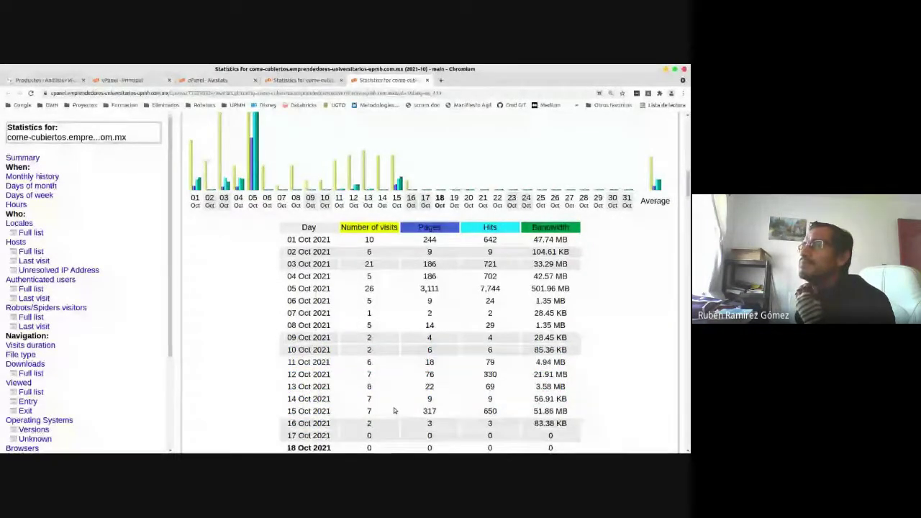
scroll(391, 410, down, 1)
scroll(394, 410, down, 4)
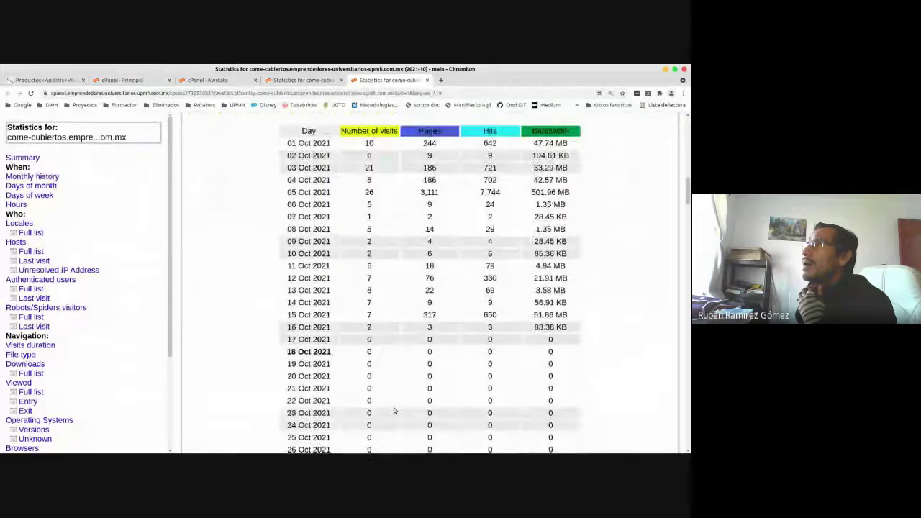
scroll(393, 410, down, 3)
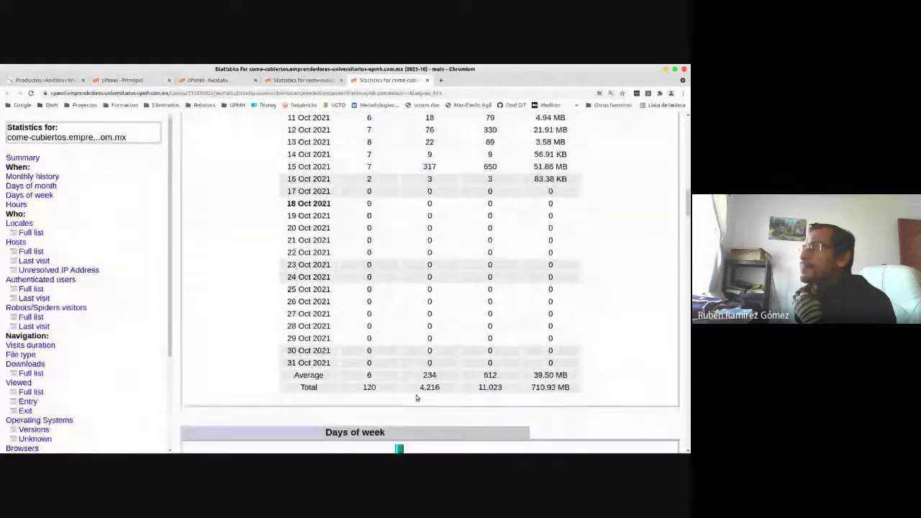
- Scroll to the Days of week chart and highlight Tuesday, the busiest day with 1,593 pages
drag(687, 210, 688, 225)
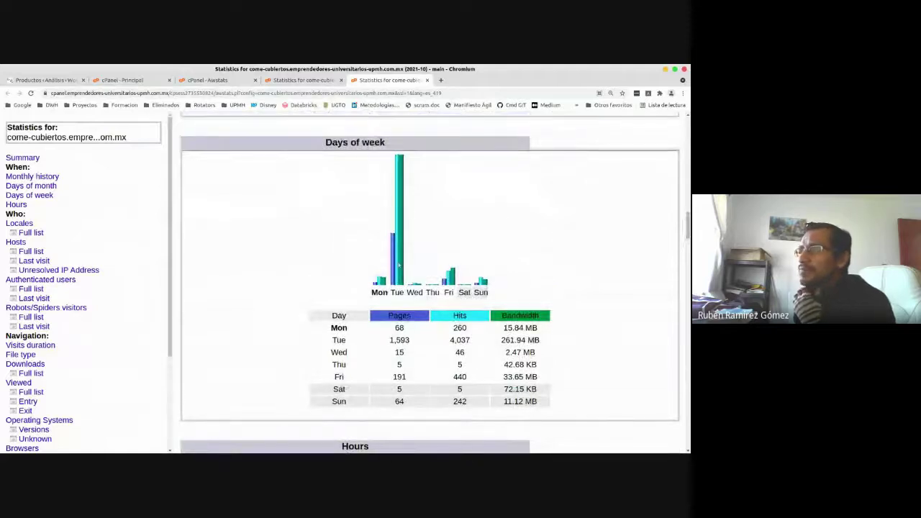
drag(393, 293, 405, 293)
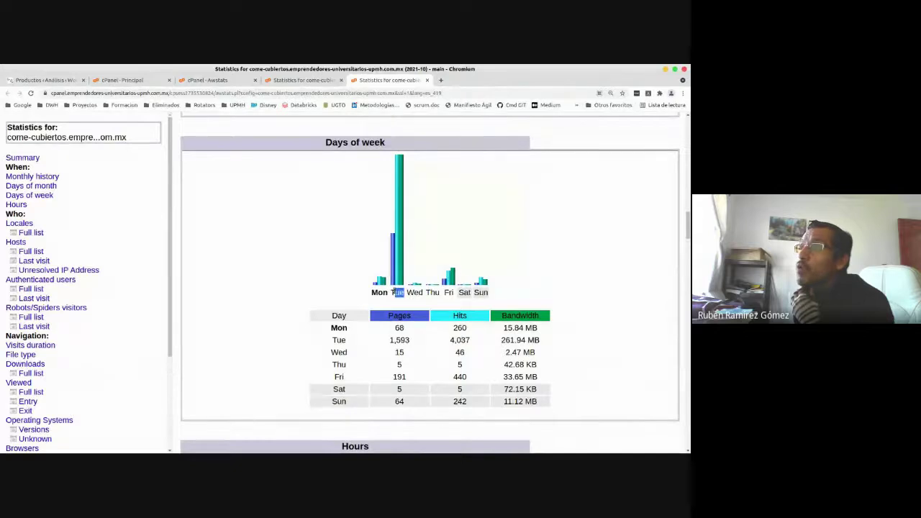
double_click(392, 291)
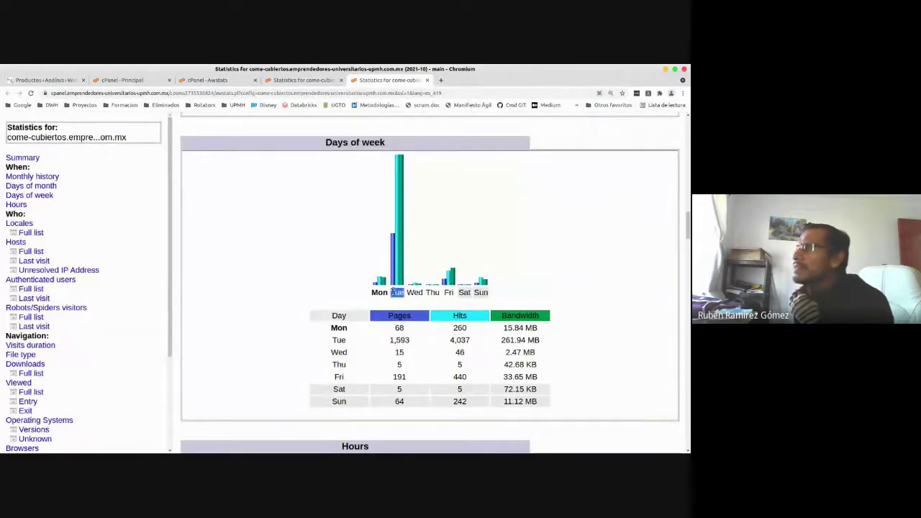
click(523, 288)
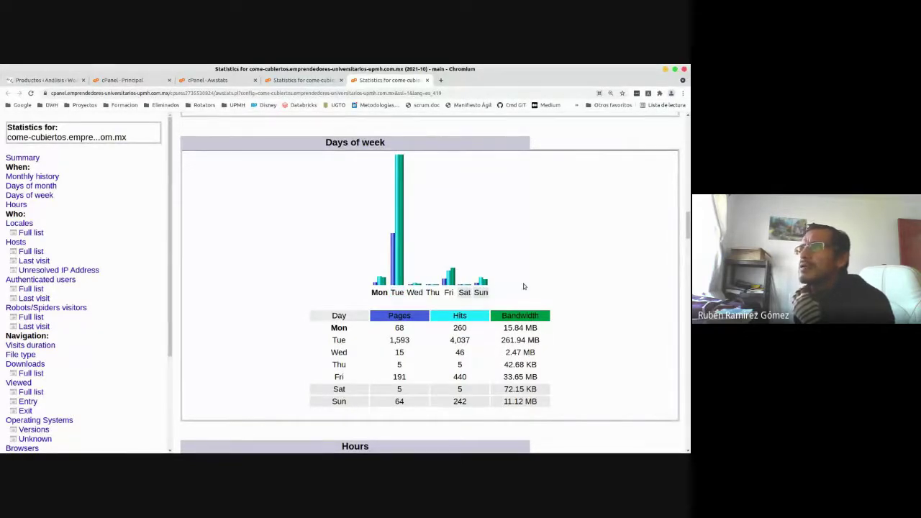
double_click(393, 294)
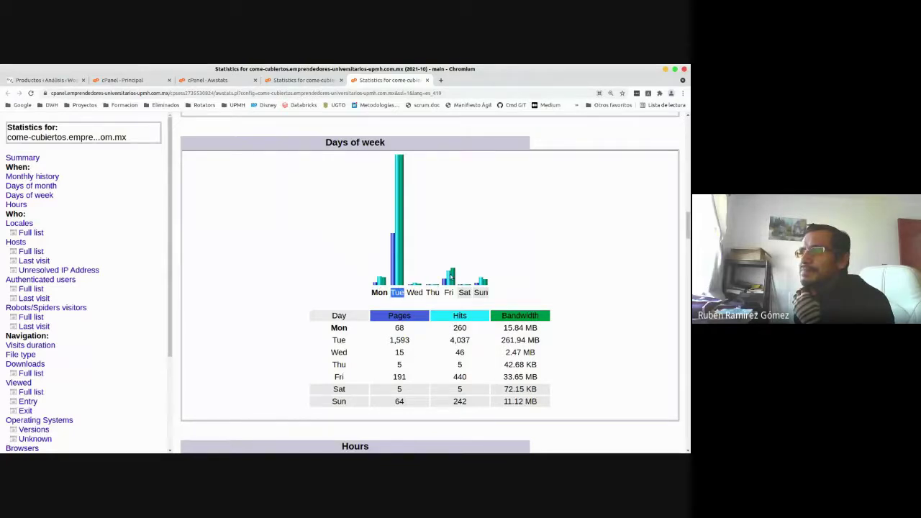
click(396, 294)
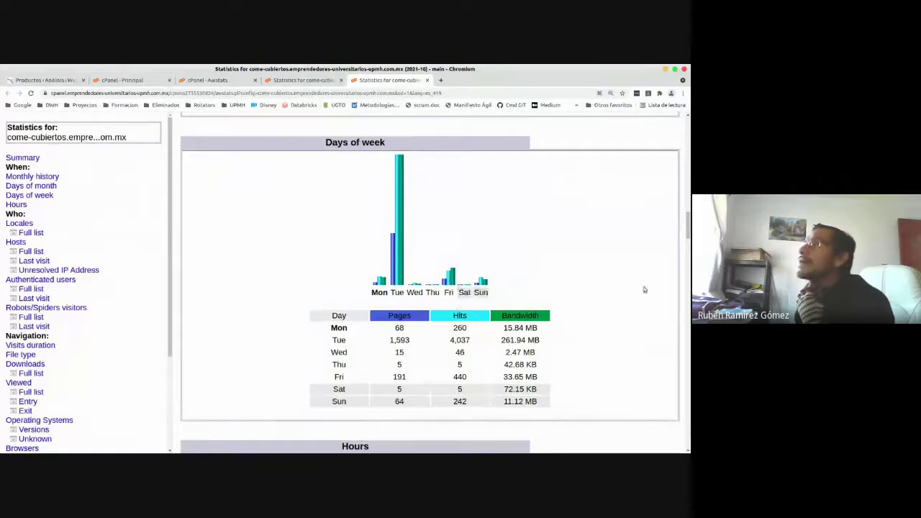
drag(687, 222, 687, 250)
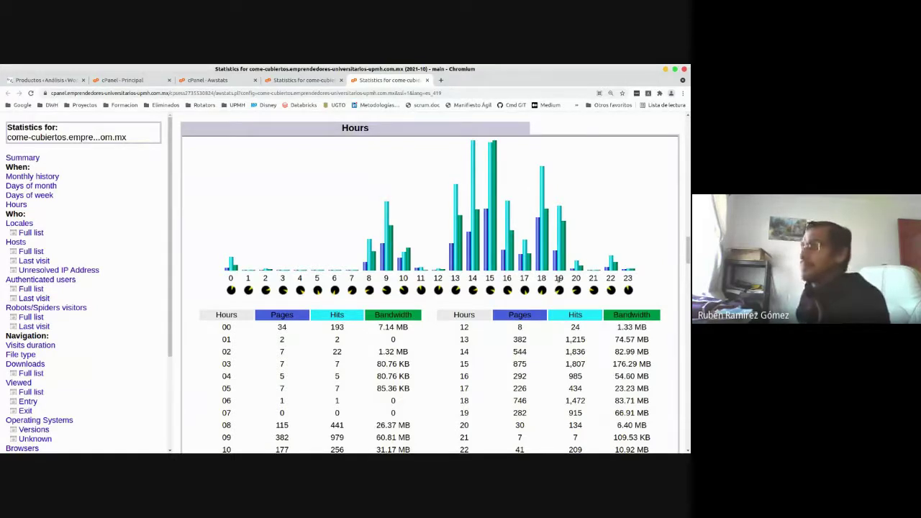
- Highlight the busy hours 13 to 19 under the October Hours chart
drag(561, 277, 450, 281)
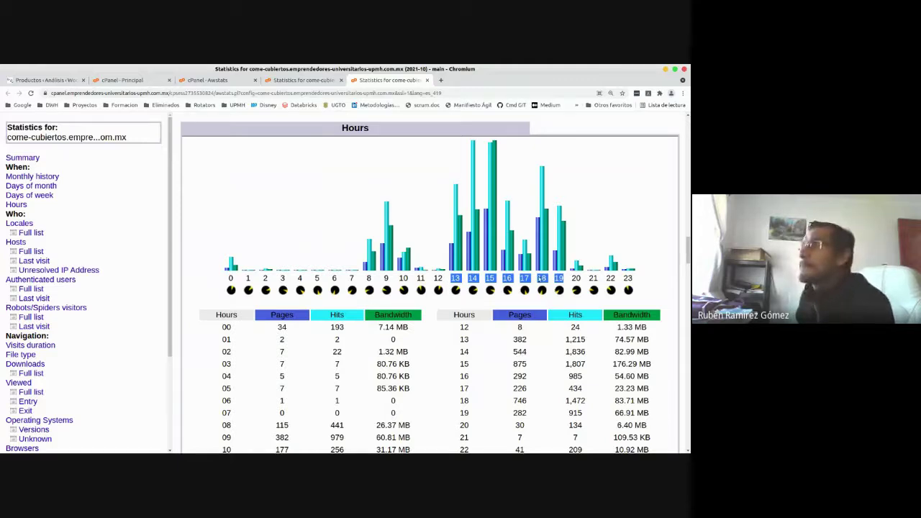
scroll(688, 253, down, 1)
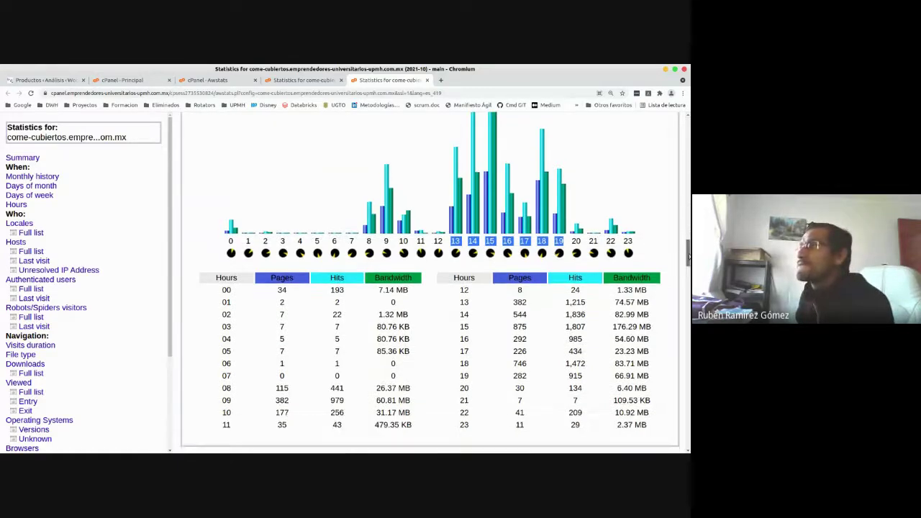
drag(689, 254, 688, 276)
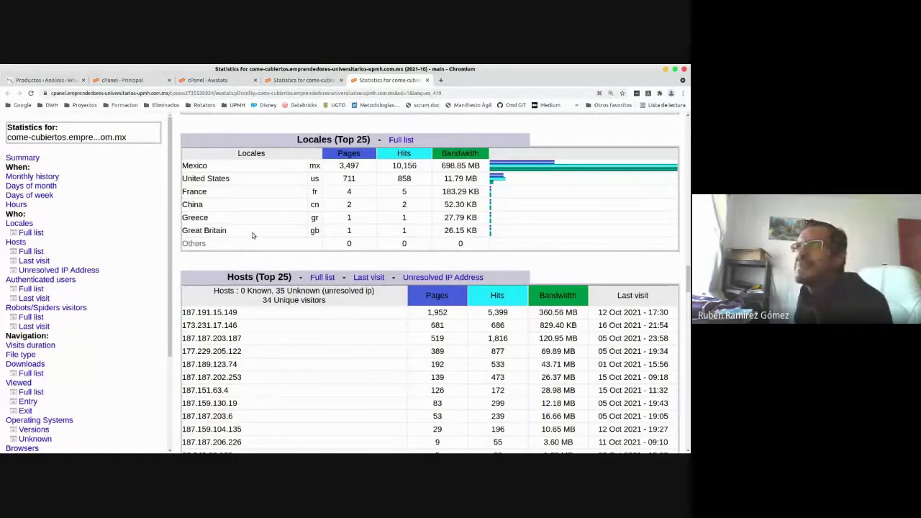
- Highlight the low-traffic countries China to Great Britain in Locales, then scroll to Operating Systems
drag(440, 192, 252, 231)
click(365, 232)
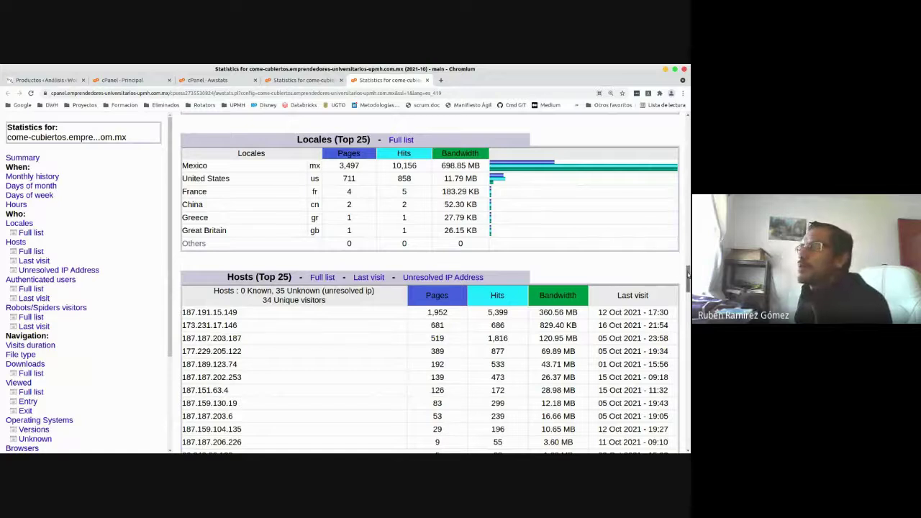
drag(688, 274, 688, 389)
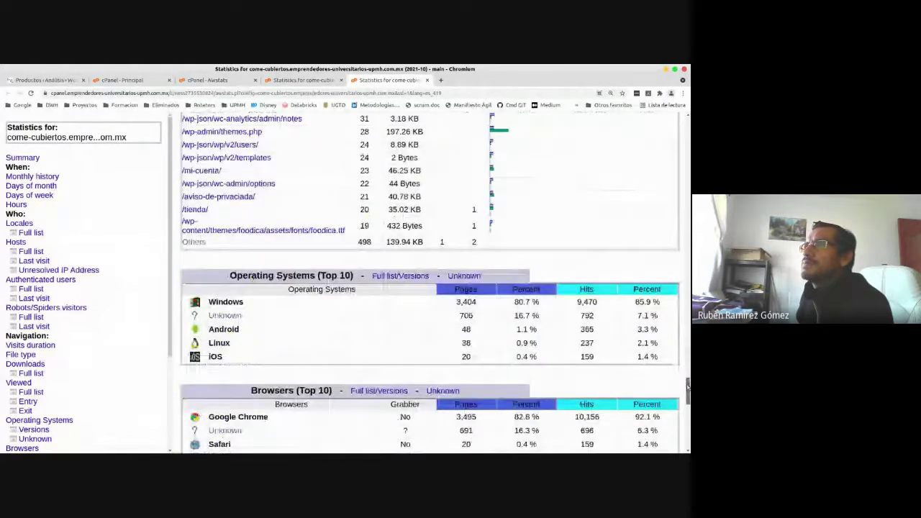
- Highlight Windows' 80.7 % page share in Operating Systems and Google Chrome in Browsers
scroll(310, 205, up, 5)
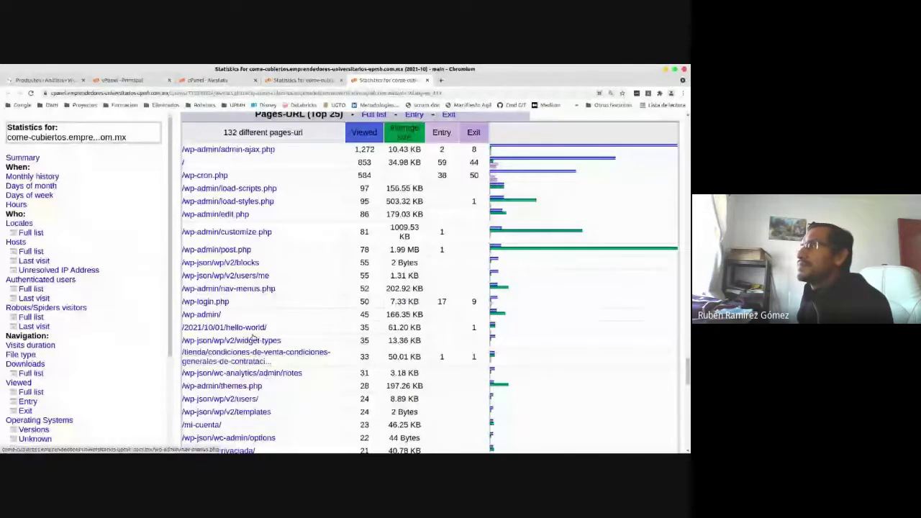
drag(688, 367, 688, 392)
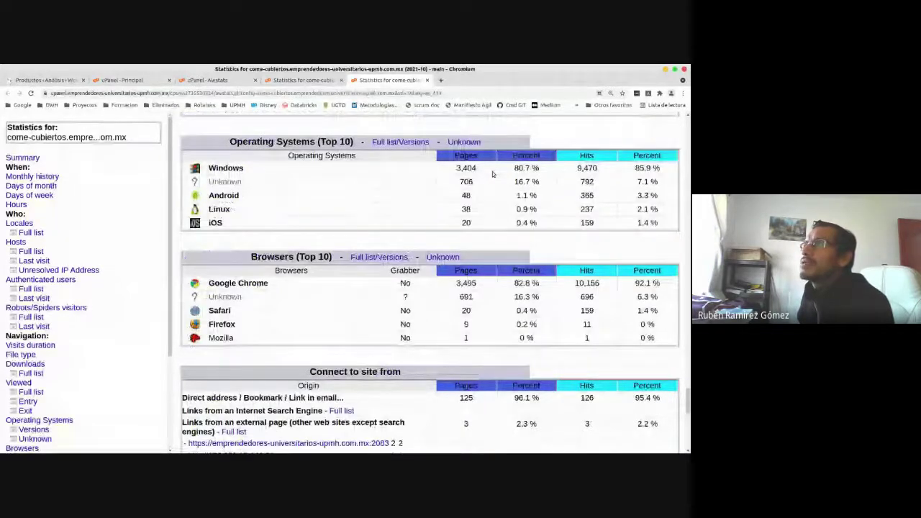
drag(513, 168, 539, 170)
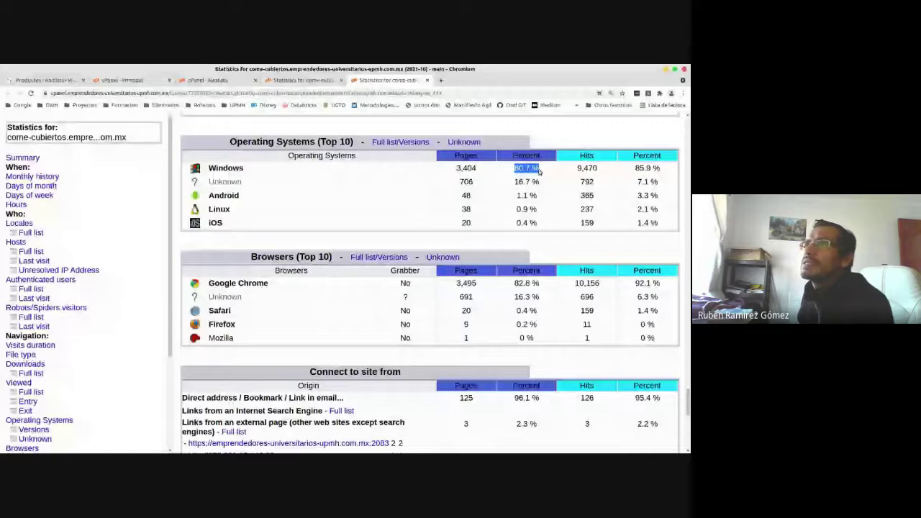
double_click(231, 170)
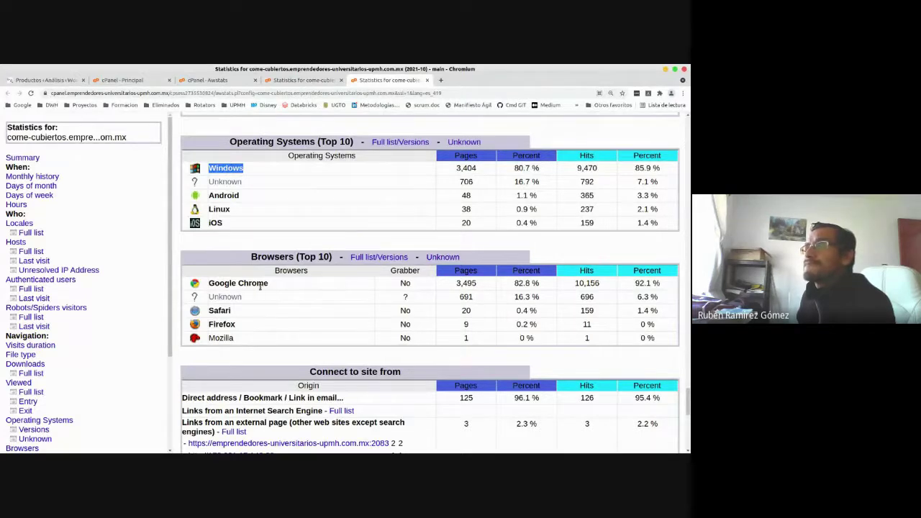
click(295, 280)
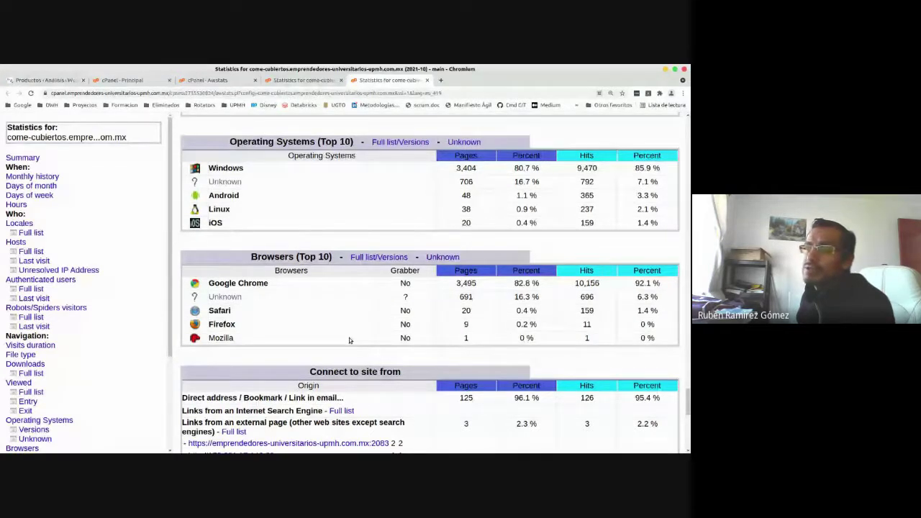
drag(270, 283, 219, 283)
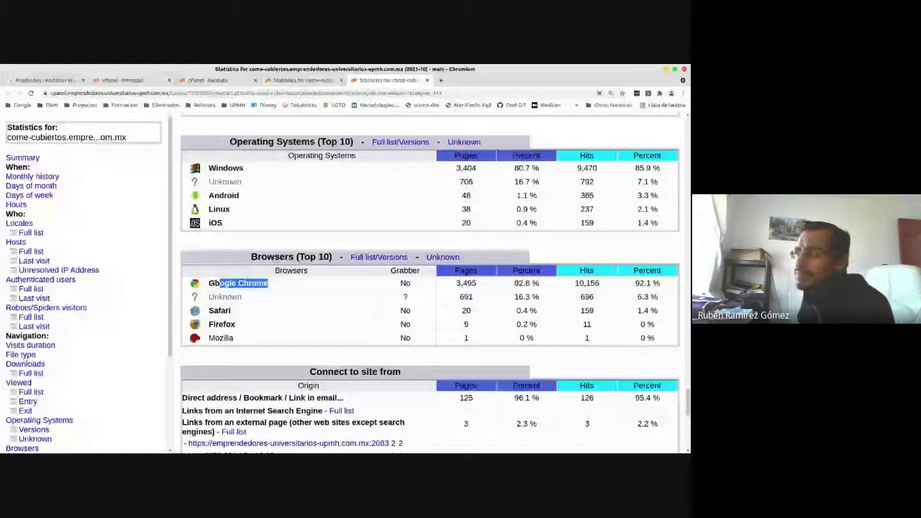
click(218, 283)
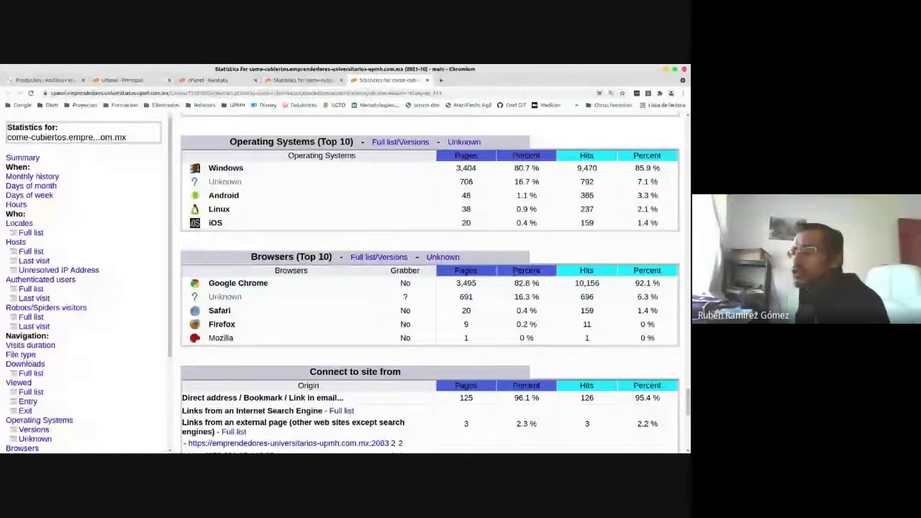
- Scroll past Search Keyphrases and Miscellaneous to the HTTP Status codes table, led by 302 Found
scroll(287, 403, down, 2)
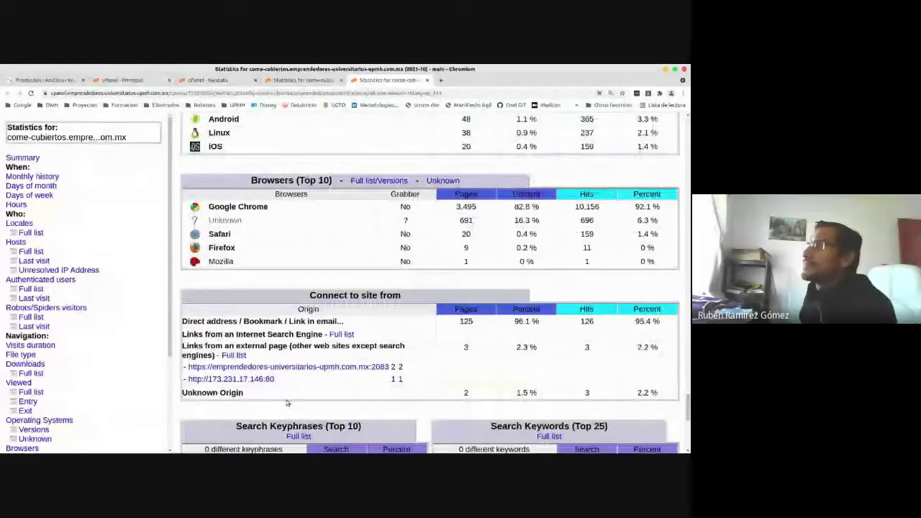
scroll(287, 403, down, 5)
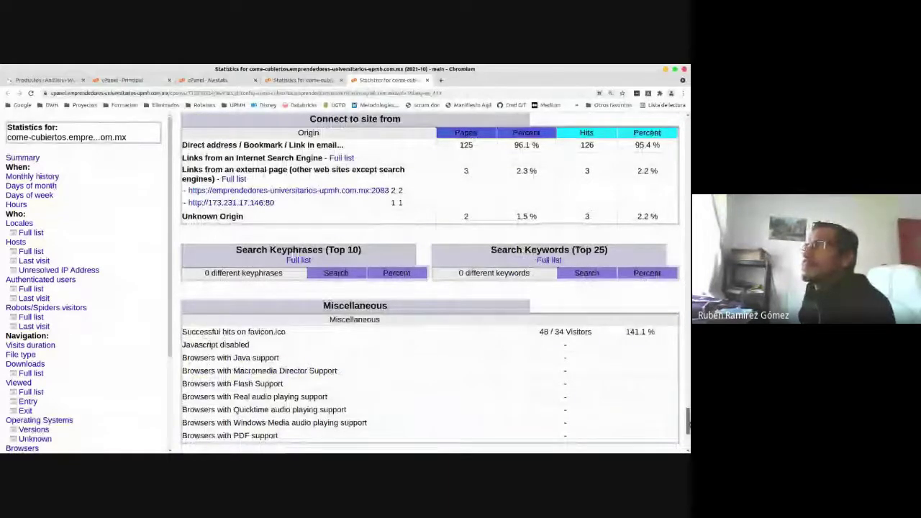
scroll(429, 280, down, 5)
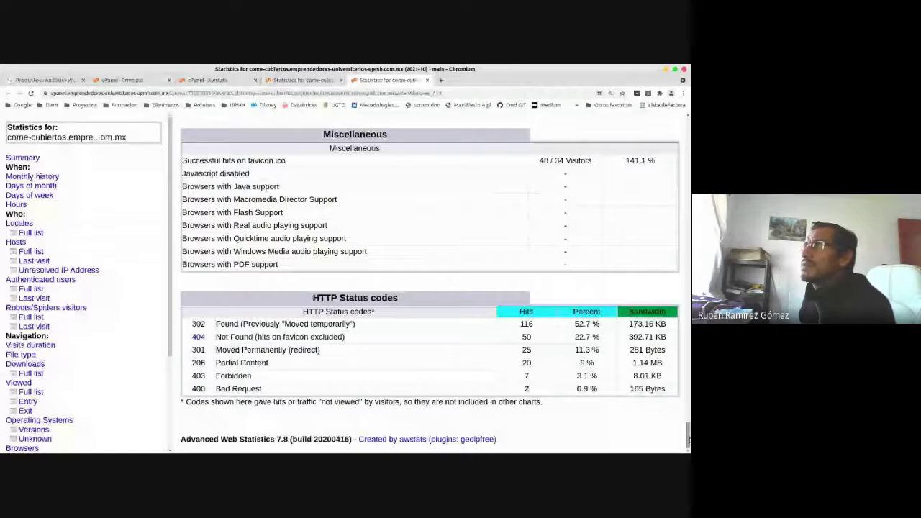
- Load the come-cubiertos address in a new tab, retrying until the Xomatli homepage appears
key(ctrl+t)
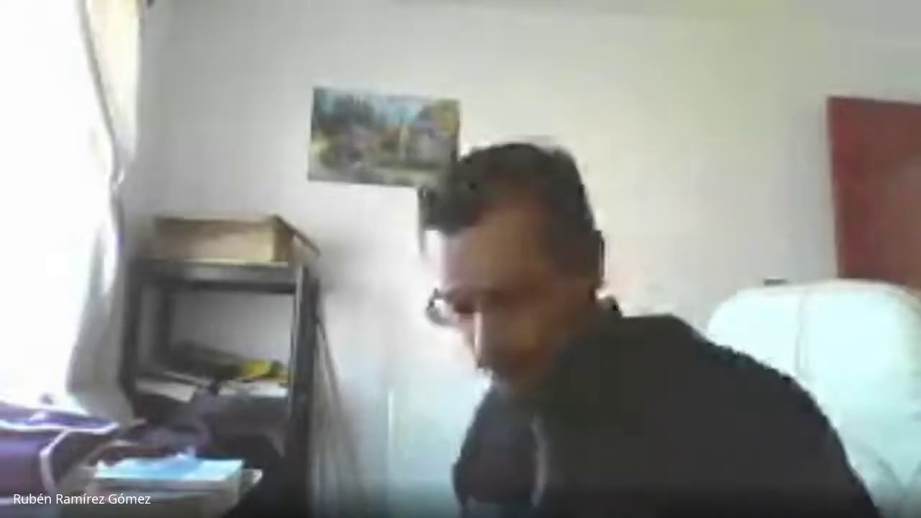
text(come)
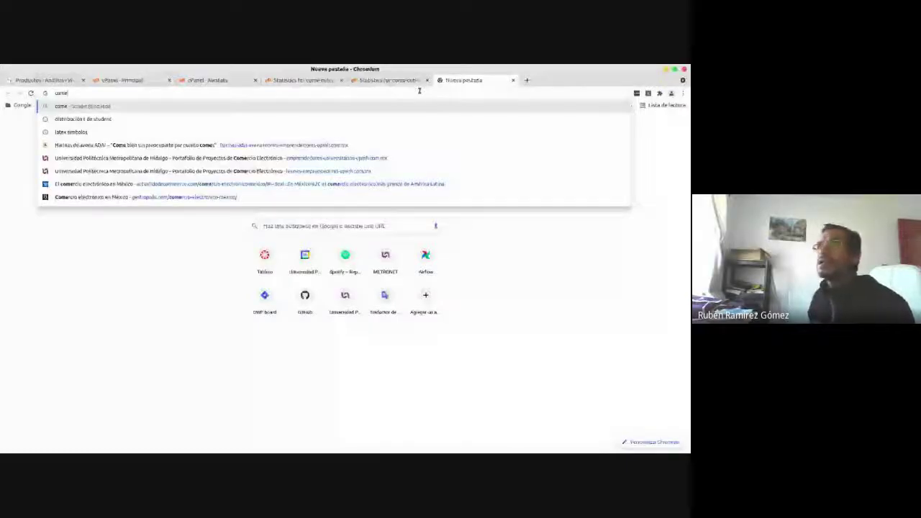
text(-c)
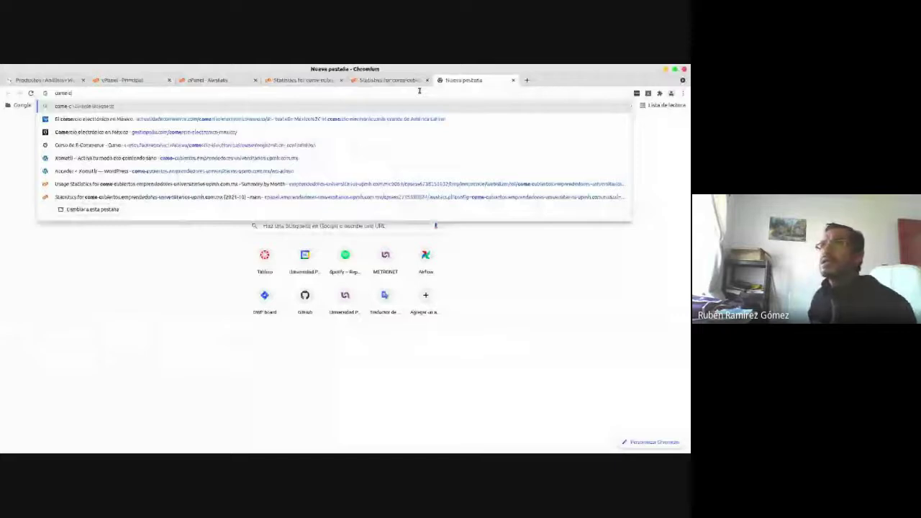
key(Return)
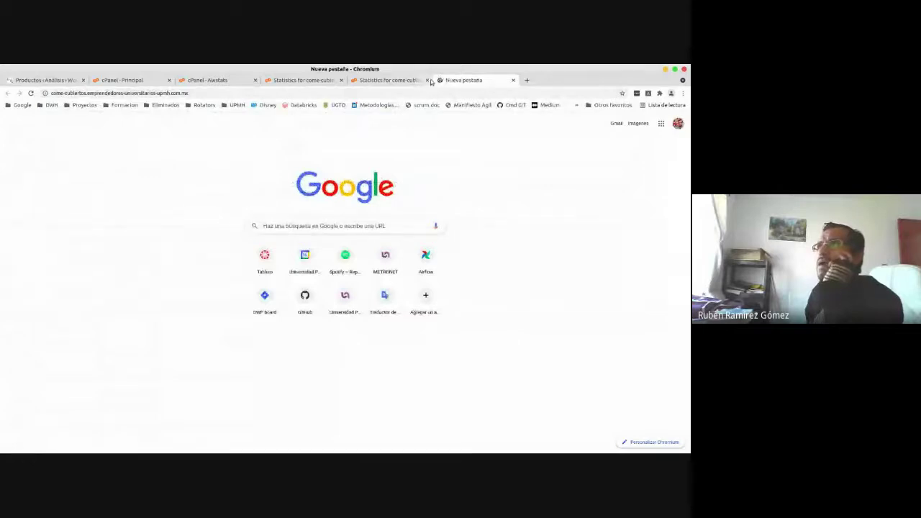
click(31, 95)
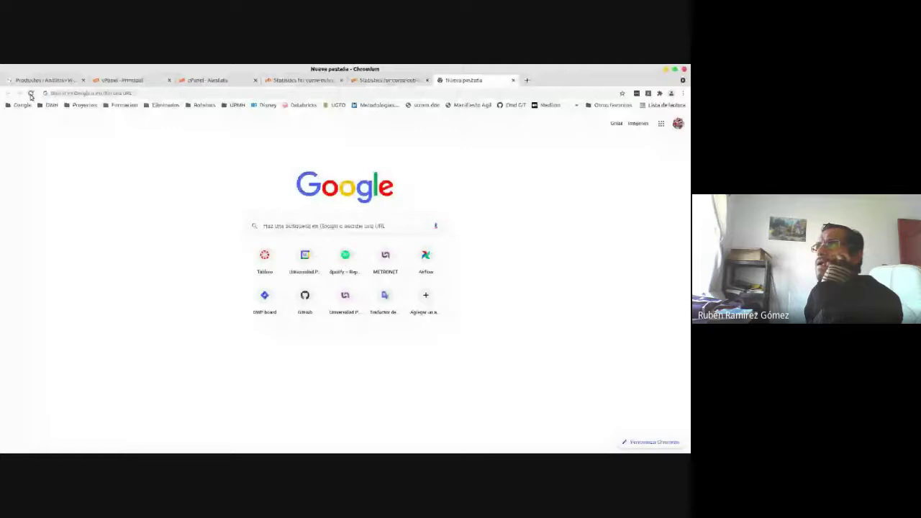
click(68, 94)
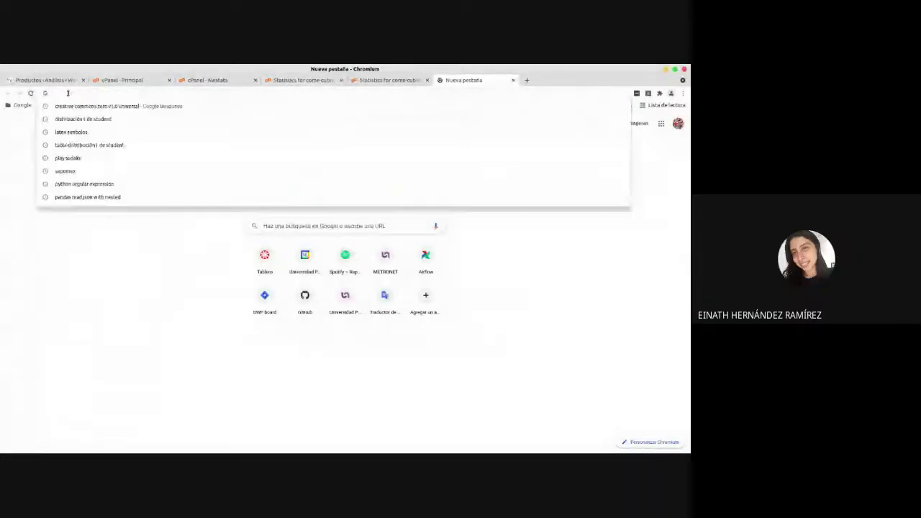
text(come)
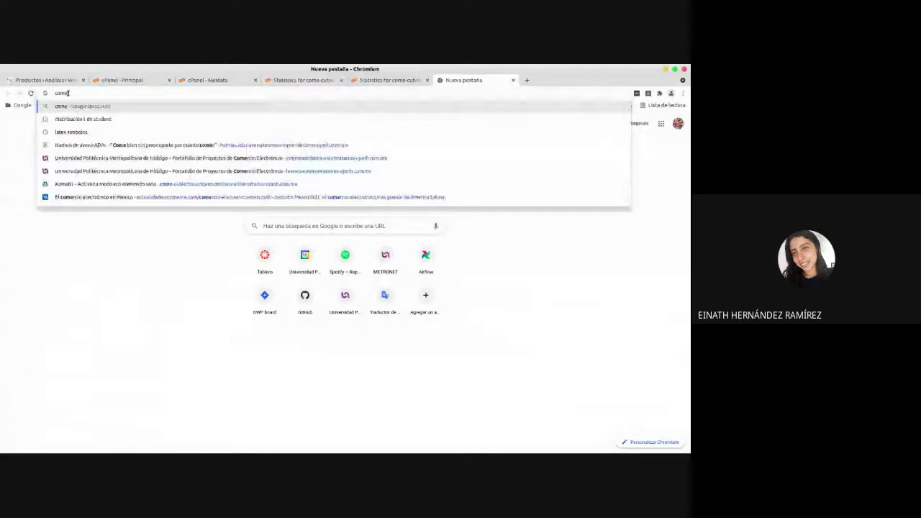
key(Return)
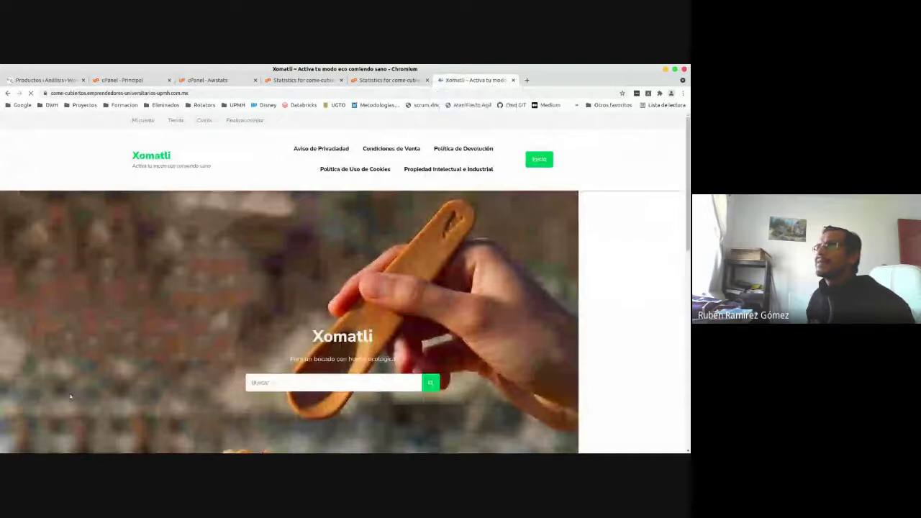
- Return to the statistics tab and highlight the 404 Not Found row and its 22.7 % share
click(379, 80)
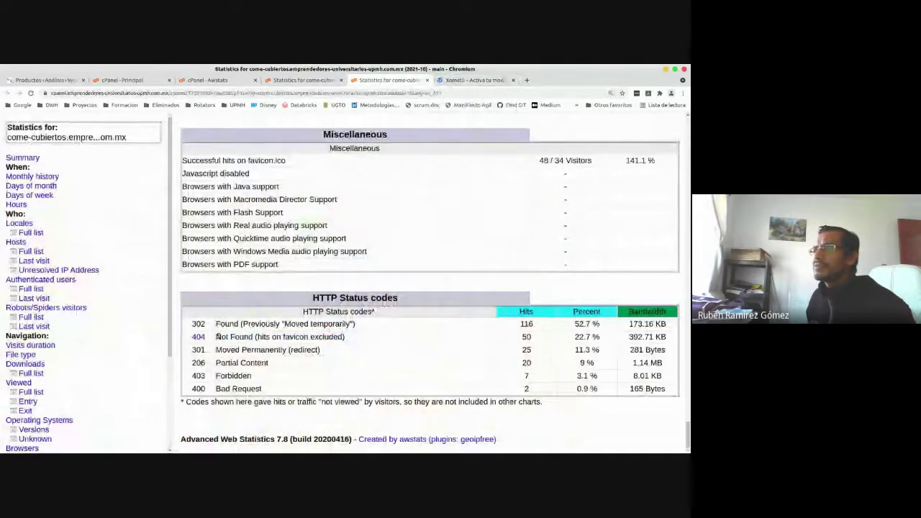
drag(216, 337, 346, 337)
drag(574, 337, 609, 340)
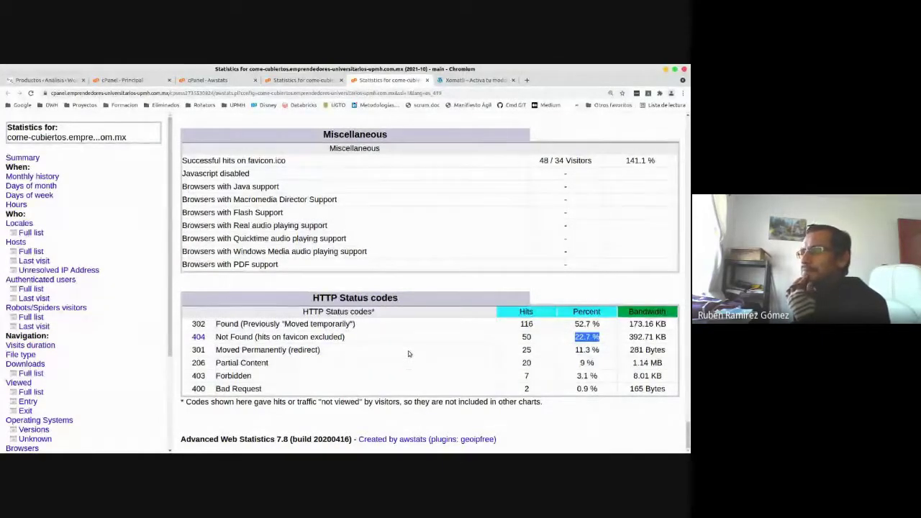
scroll(408, 350, up, 1)
scroll(401, 318, down, 1)
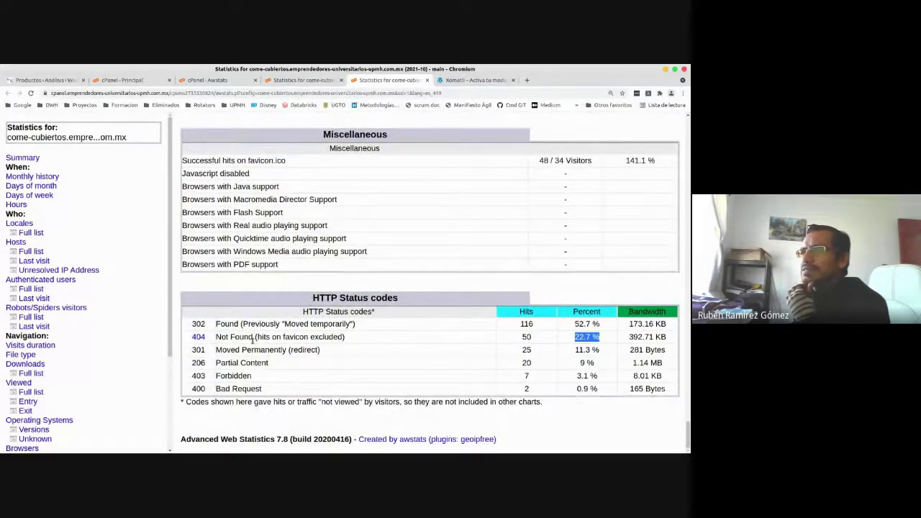
click(337, 347)
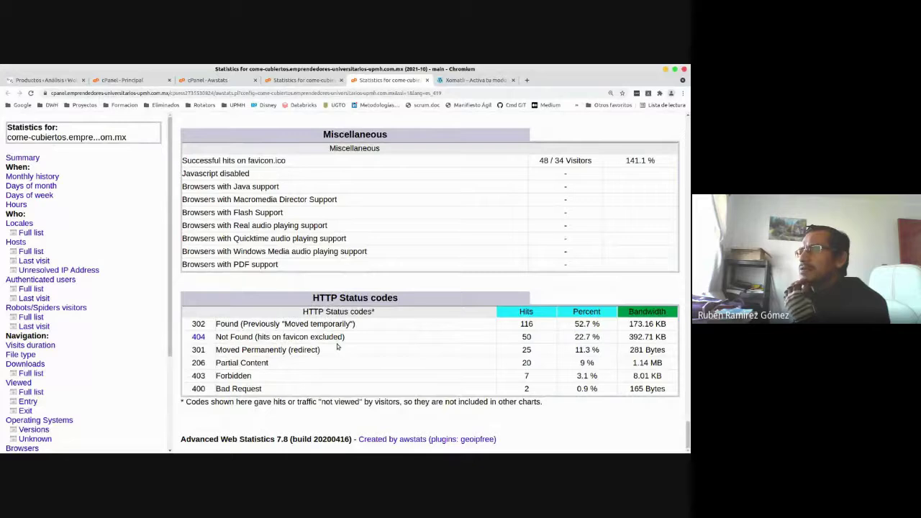
double_click(575, 337)
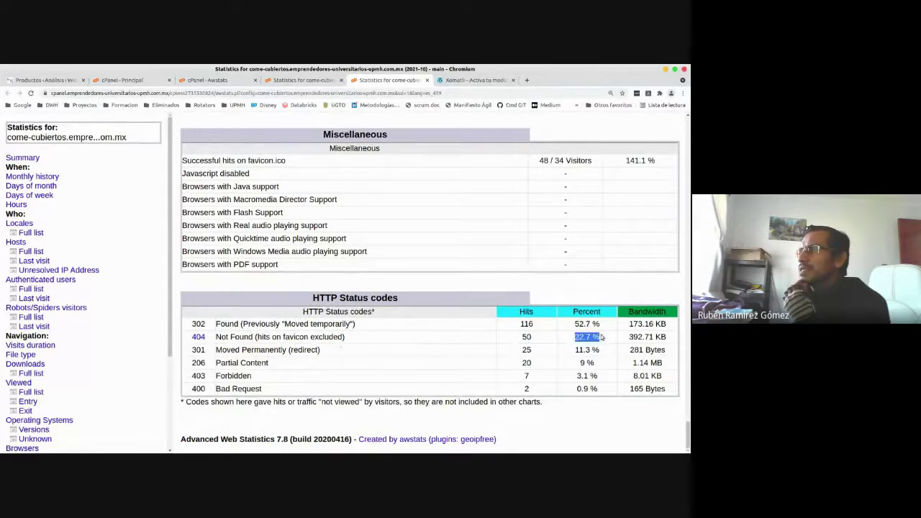
click(523, 349)
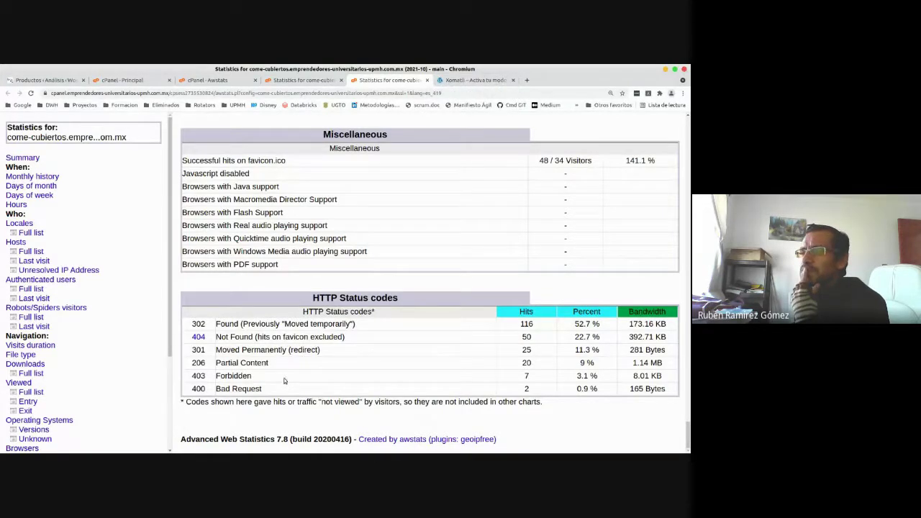
- Highlight the 302 Found 'Moved temporarily' description, then scroll back up to the Summary
triple_click(307, 325)
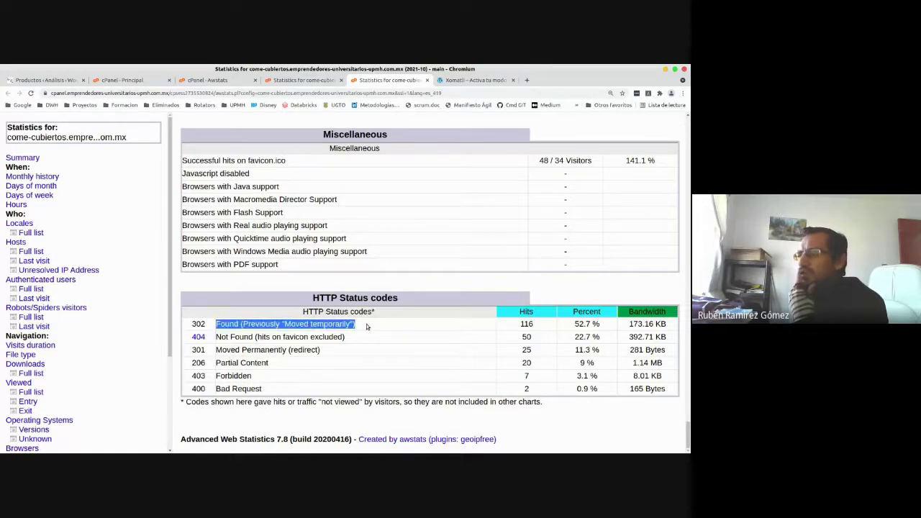
click(367, 326)
drag(353, 325, 285, 324)
drag(216, 325, 432, 326)
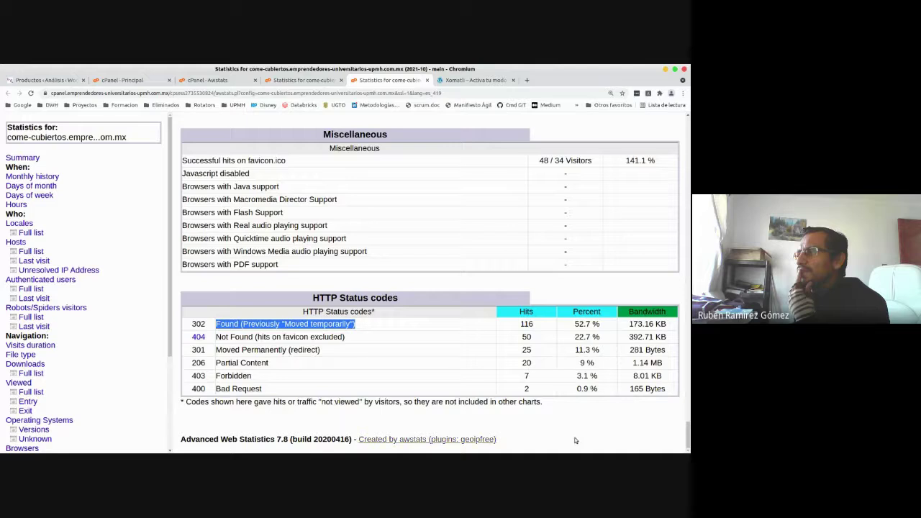
click(386, 322)
drag(688, 434, 688, 124)
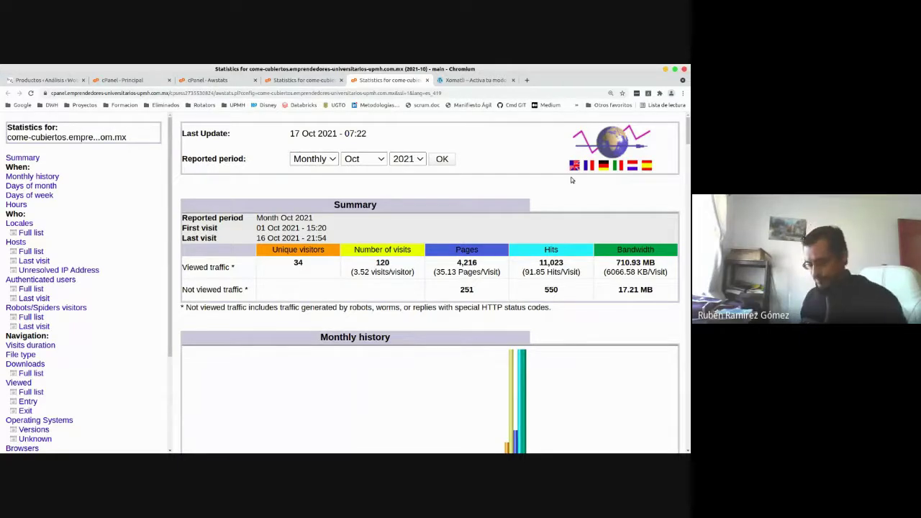
- Close both Statistics tabs and the Xomatli tab, then switch back to the Gestión de pedidos slide
scroll(546, 191, down, 5)
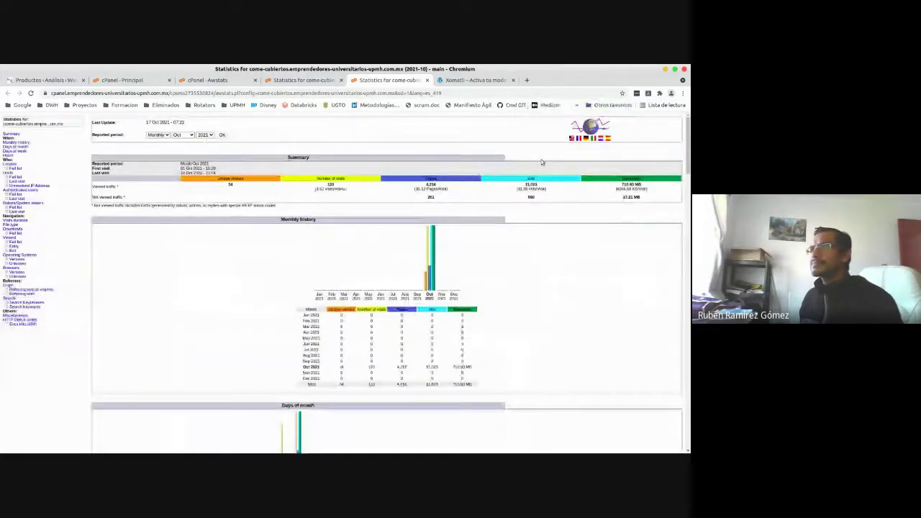
scroll(252, 374, down, 2)
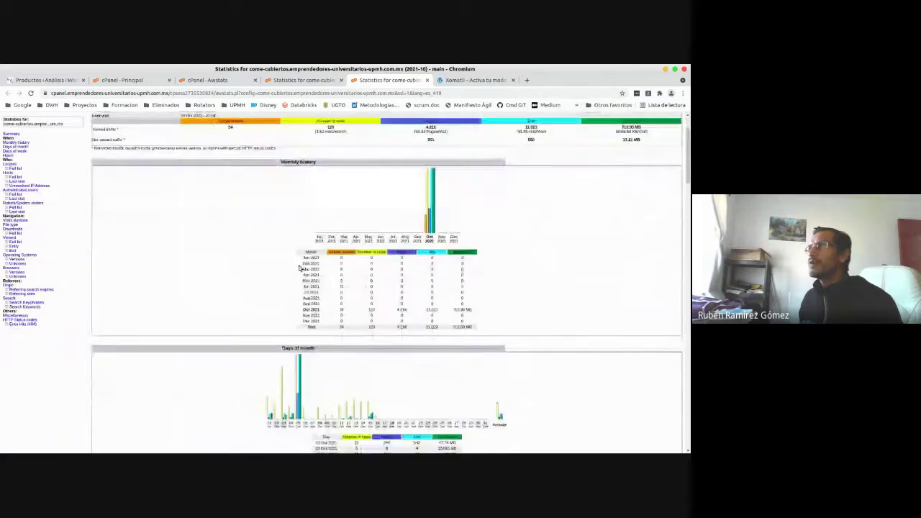
click(427, 80)
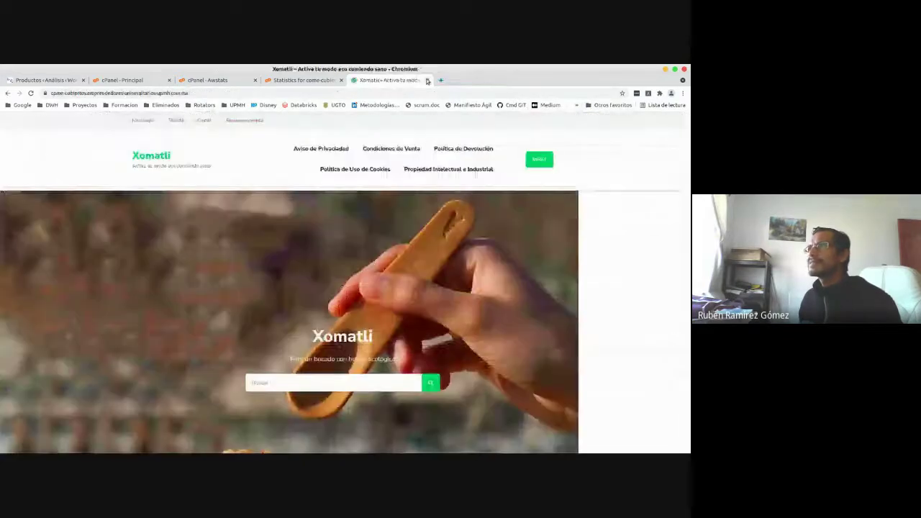
click(428, 80)
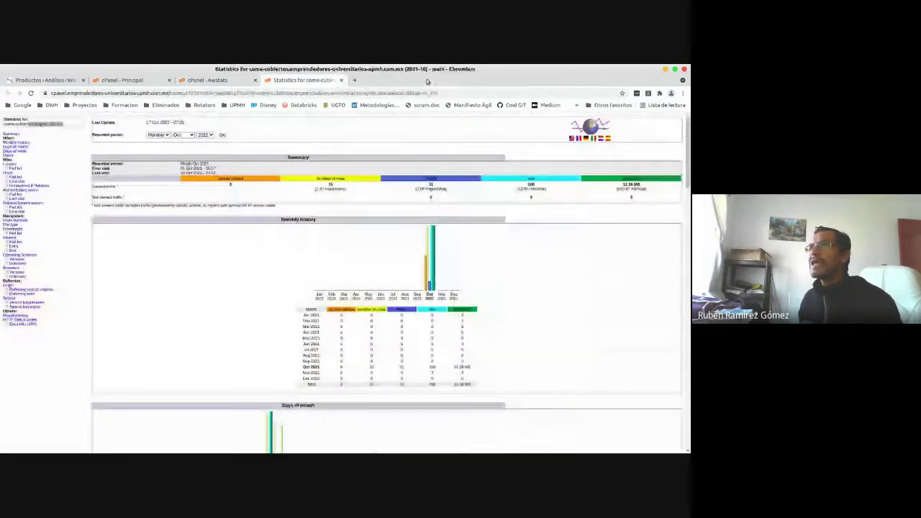
click(341, 79)
click(121, 80)
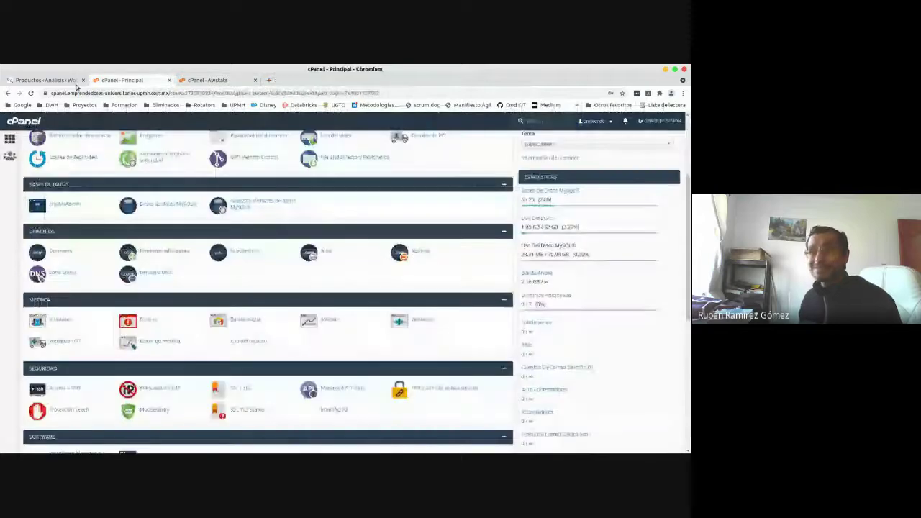
click(75, 81)
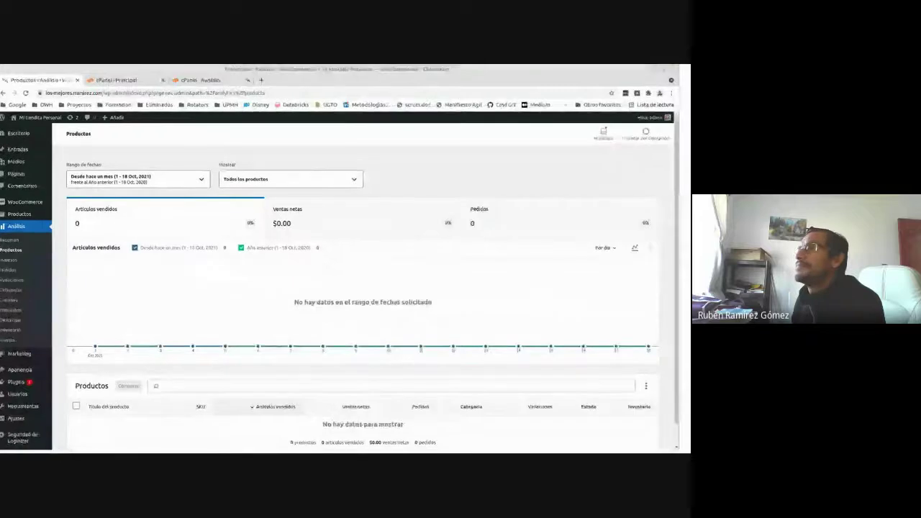
key(alt+Tab)
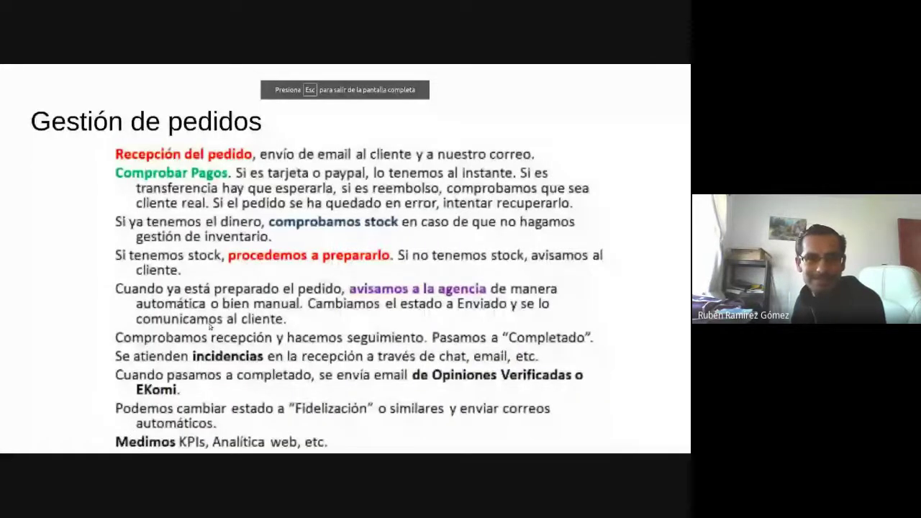